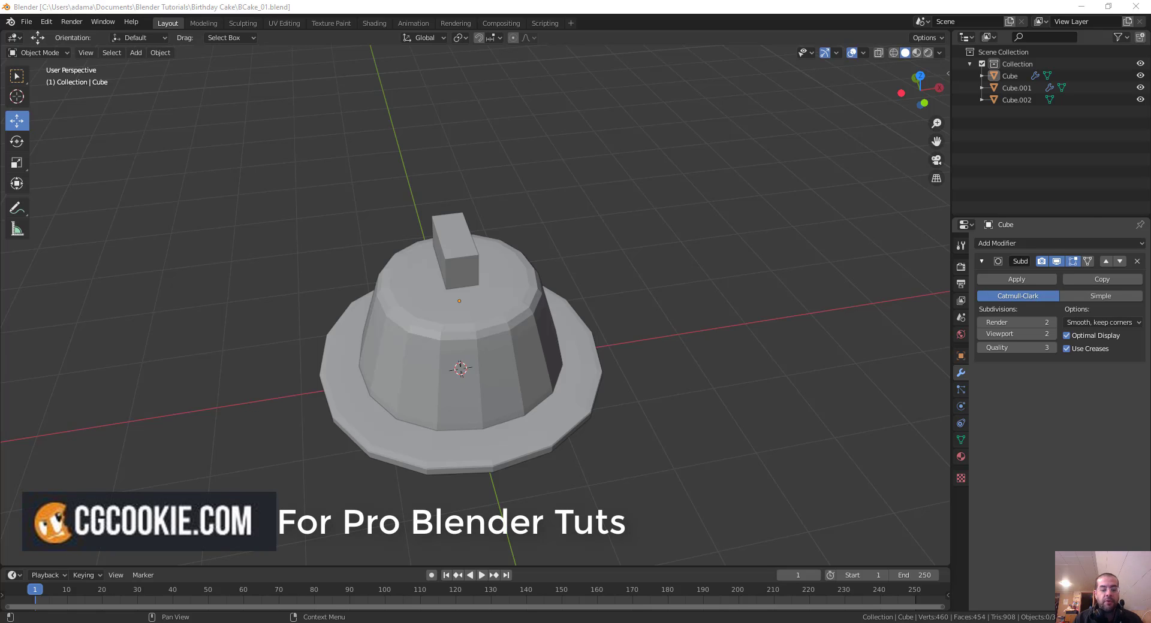
Orbit around the cake model and select the small block (Cube.002) on its top
{"action": "middle_click_drag", "start_coordinate": [604, 321], "coordinate": [621, 308]}
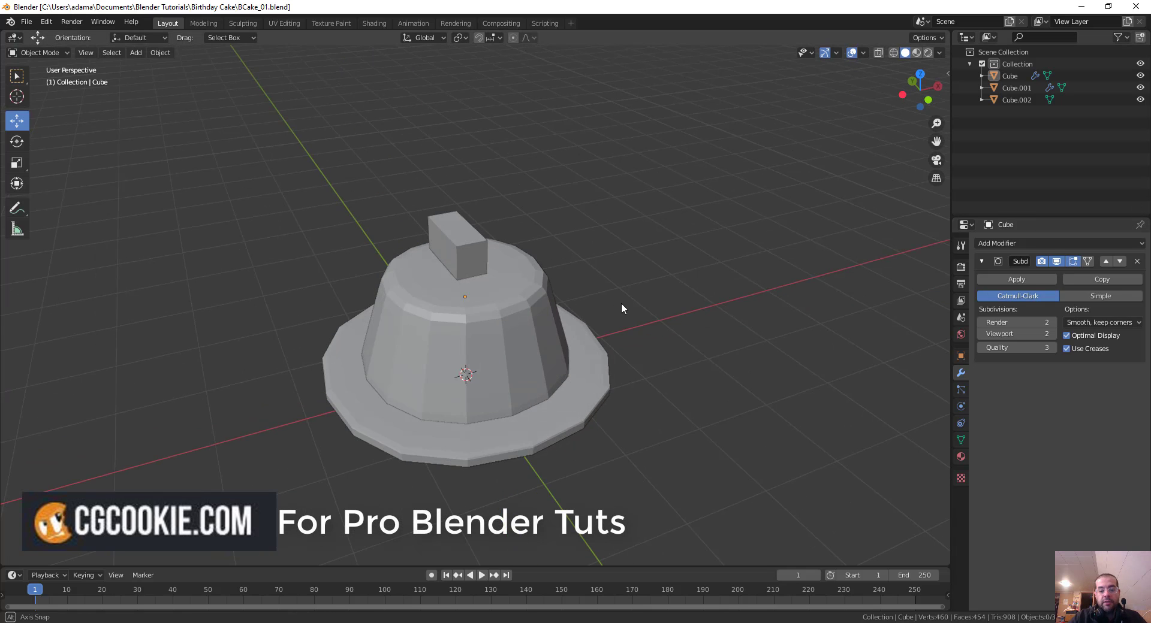
{"action": "left_click", "coordinate": [468, 251]}
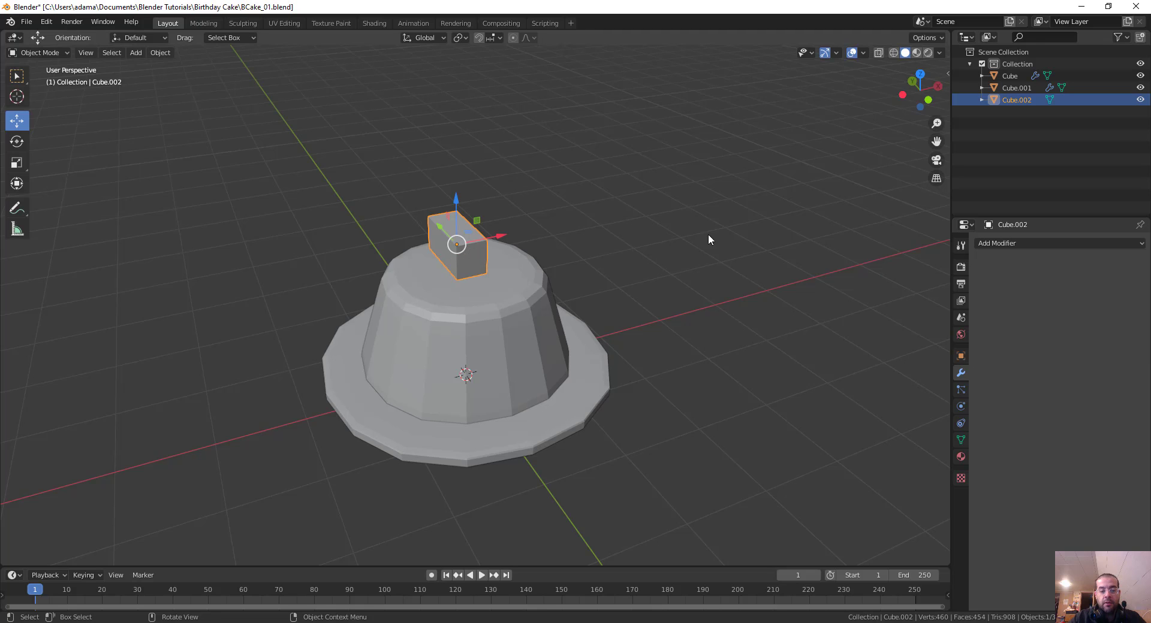
{"action": "middle_click_drag", "start_coordinate": [707, 233], "coordinate": [707, 243]}
{"action": "mouse_move", "coordinate": [628, 322]}
{"action": "middle_mouse_down"}
{"action": "mouse_move", "coordinate": [555, 324]}
{"action": "mouse_move", "coordinate": [630, 314]}
{"action": "middle_mouse_up"}
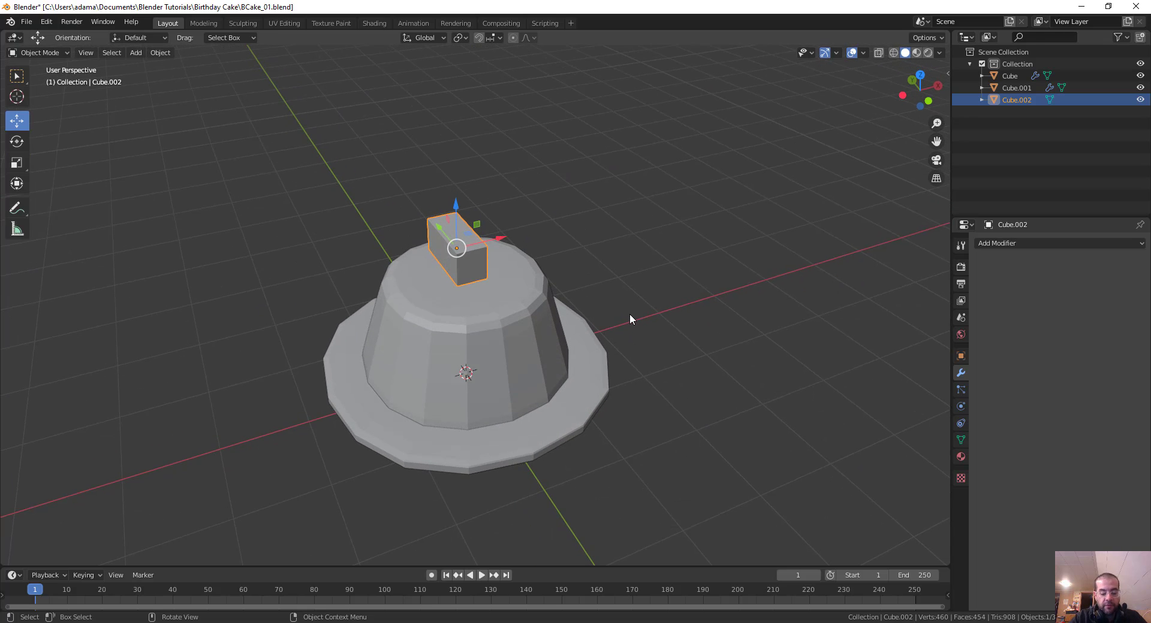
Launch PureRef from the system search with 'pure'
{"action": "key", "text": "super"}
{"action": "type", "text": "pure"}
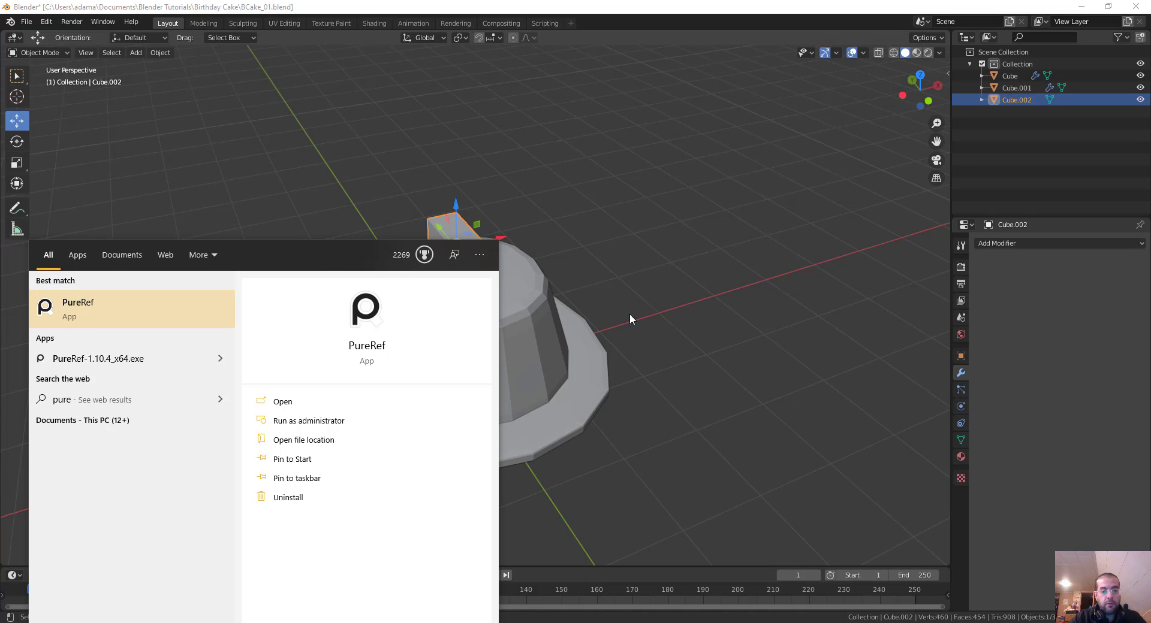
{"action": "key", "text": "Return"}
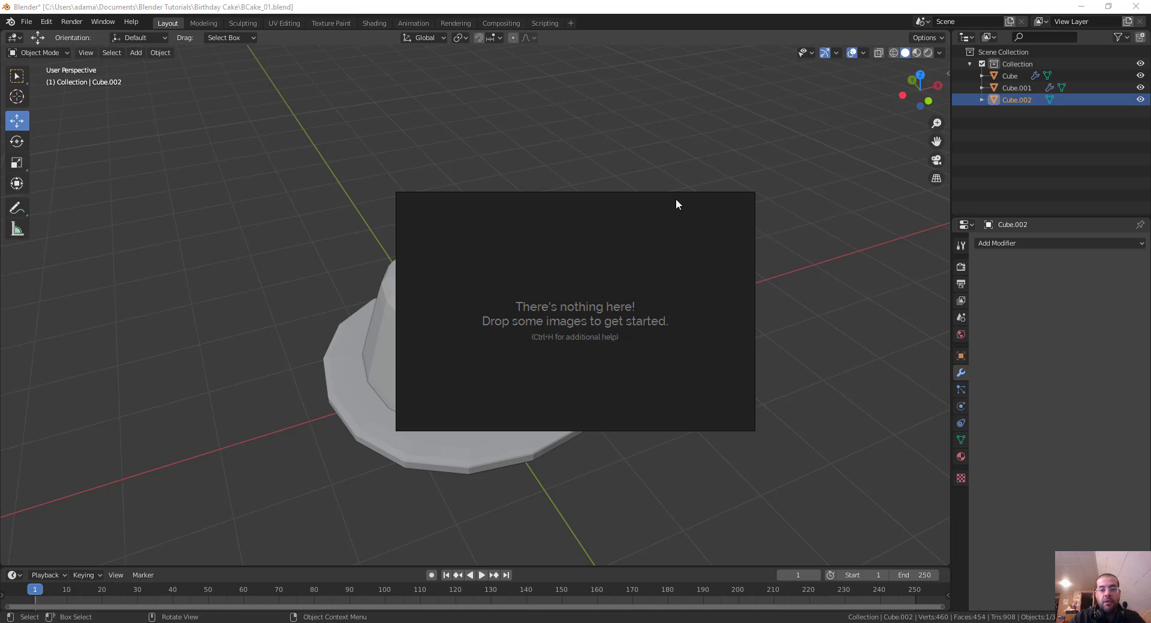
Resize the PureRef window into a tall, narrow panel on the right side
{"action": "left_click_drag", "start_coordinate": [395, 192], "coordinate": [546, 108]}
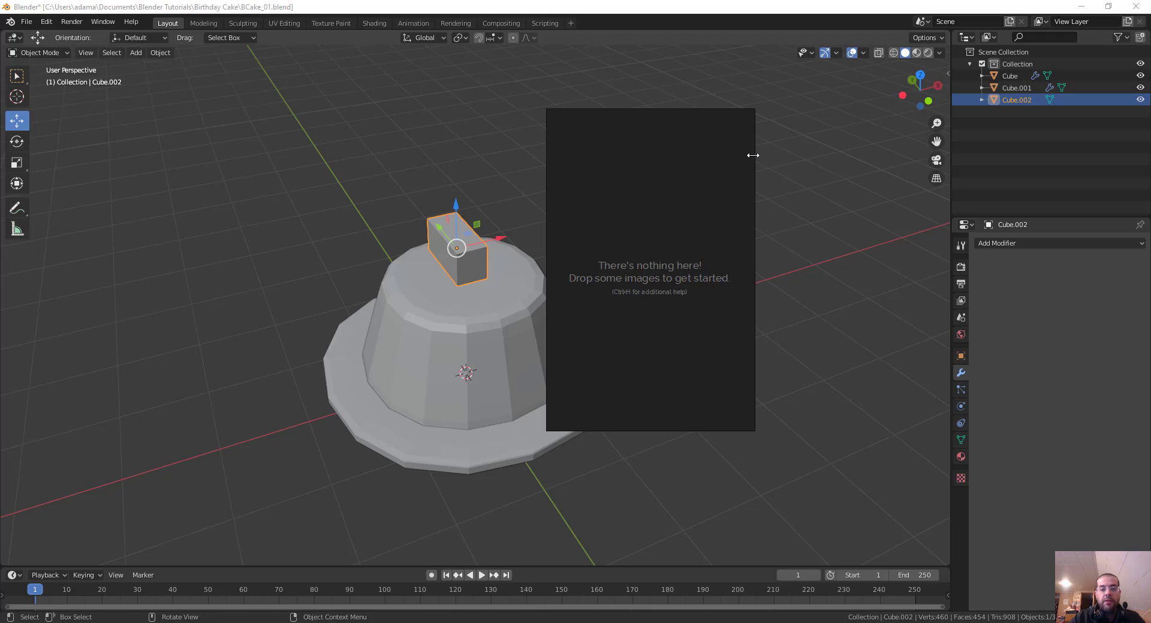
{"action": "left_click_drag", "start_coordinate": [752, 155], "coordinate": [966, 155]}
{"action": "left_click_drag", "start_coordinate": [550, 133], "coordinate": [777, 132]}
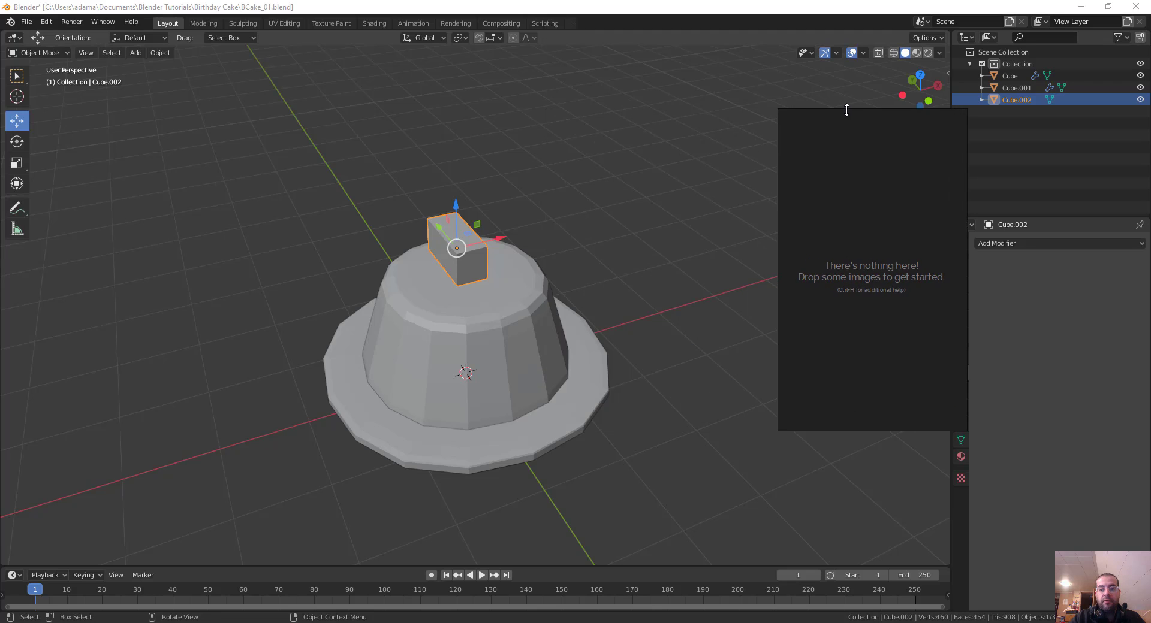
{"action": "left_click_drag", "start_coordinate": [850, 109], "coordinate": [855, 146]}
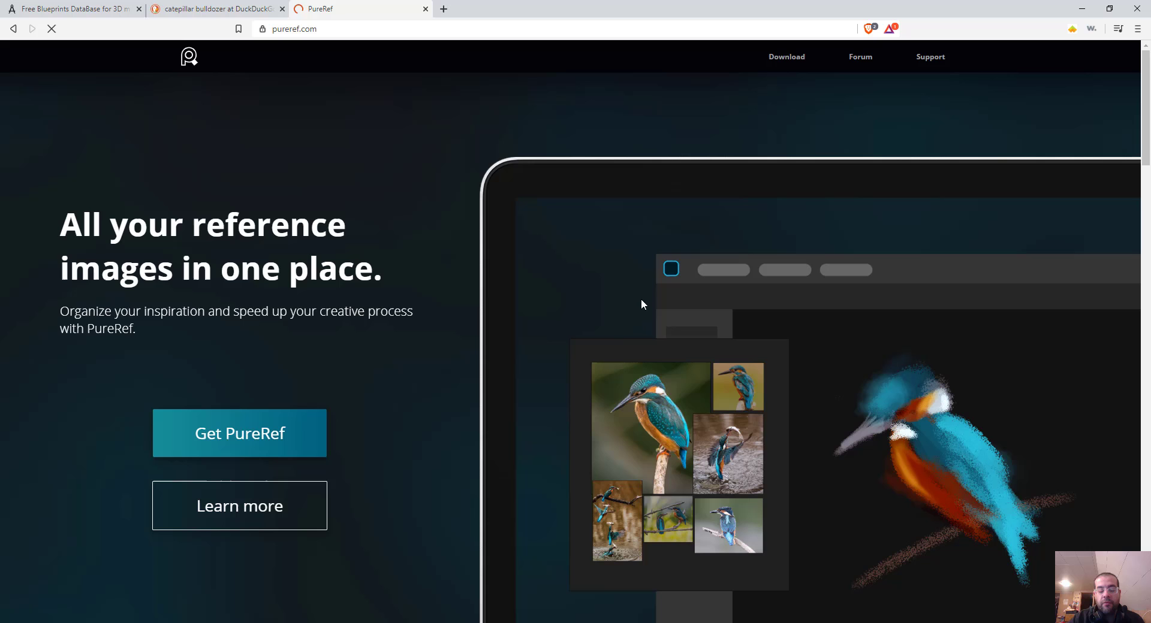
Scroll the caterpillar bulldozer image results, then bring the empty PureRef board forward
{"action": "left_click", "coordinate": [235, 9]}
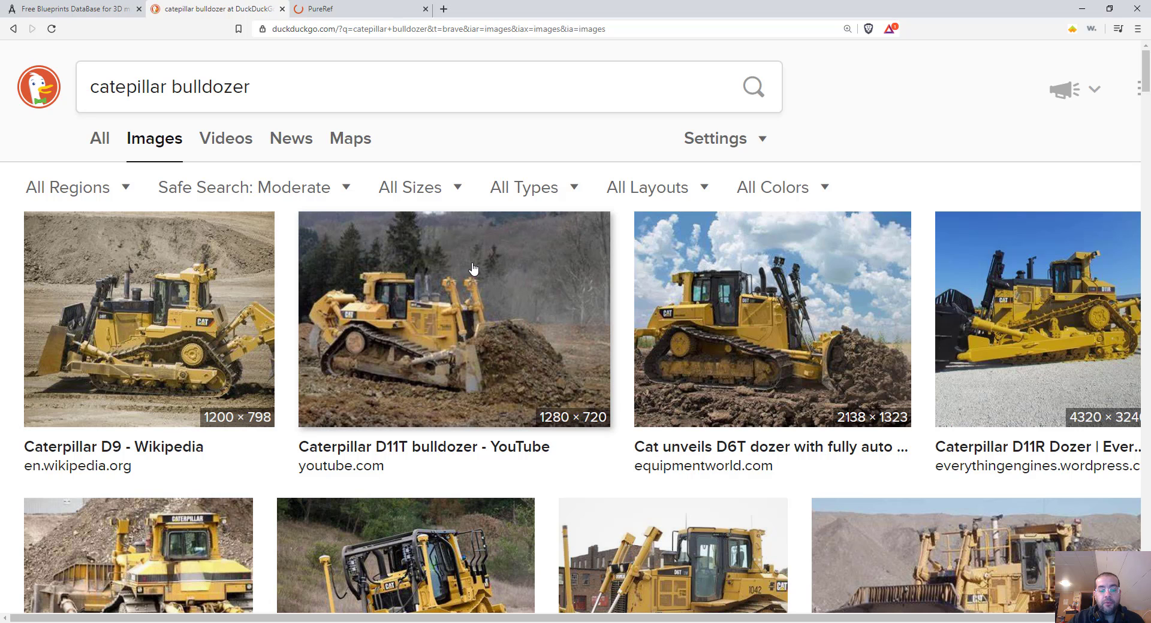
{"action": "left_click", "coordinate": [294, 9]}
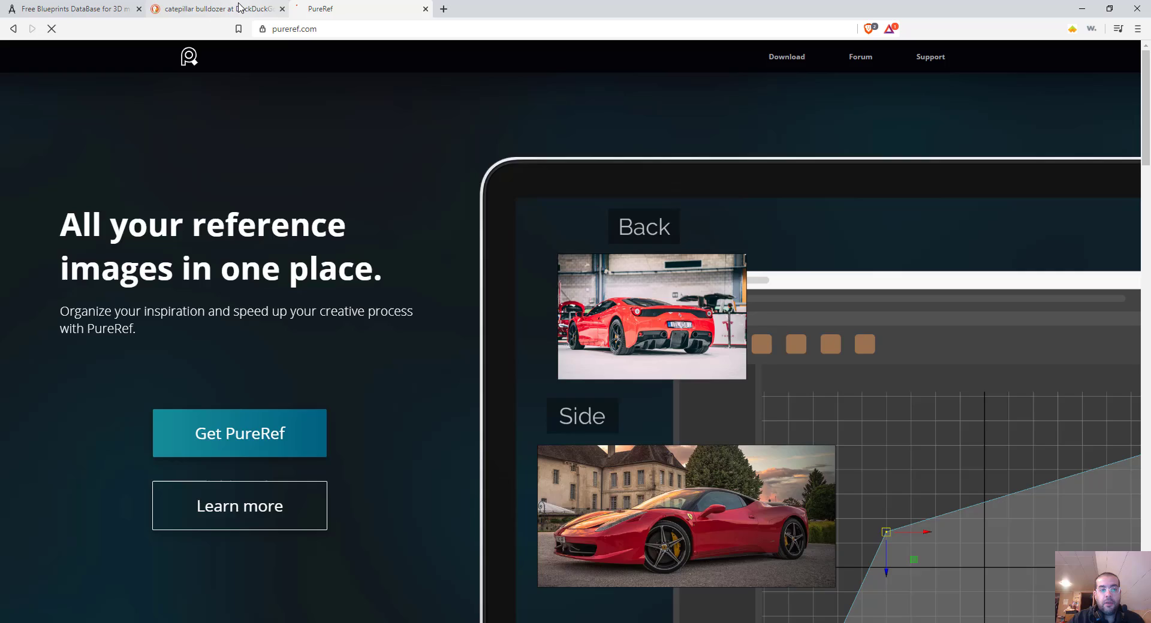
{"action": "left_click", "coordinate": [239, 8]}
{"action": "scroll", "coordinate": [629, 215], "scroll_direction": "down", "scroll_amount": 2}
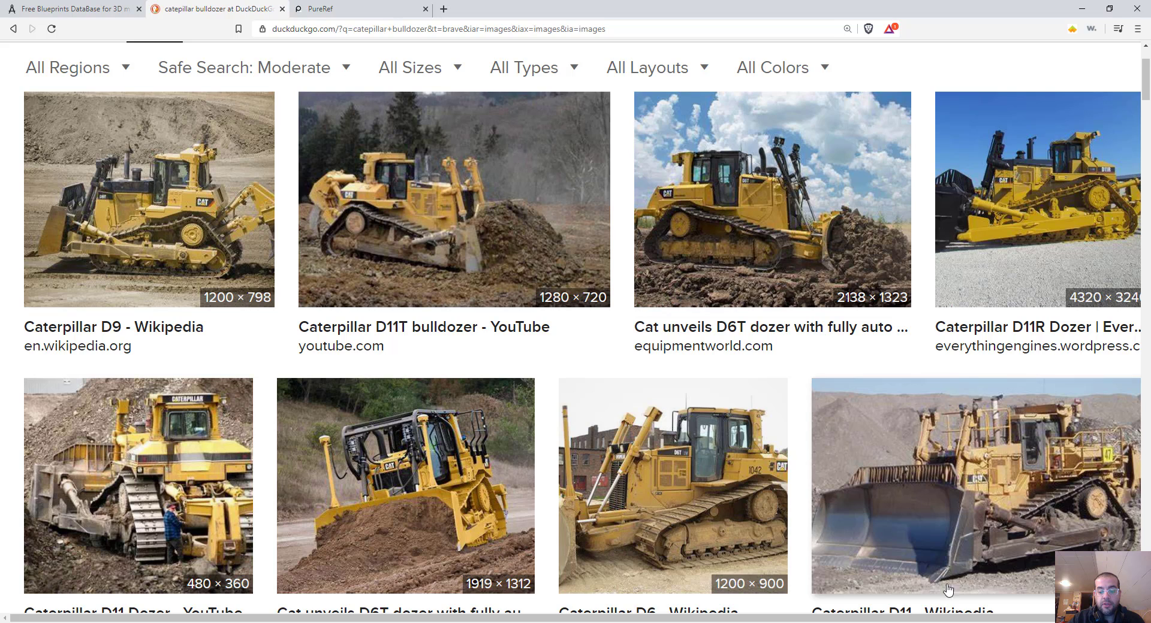
{"action": "left_click", "coordinate": [899, 622]}
Drop the construction birthday cake photo from the Birthday Cake folder onto the PureRef board
{"action": "left_click", "coordinate": [311, 622]}
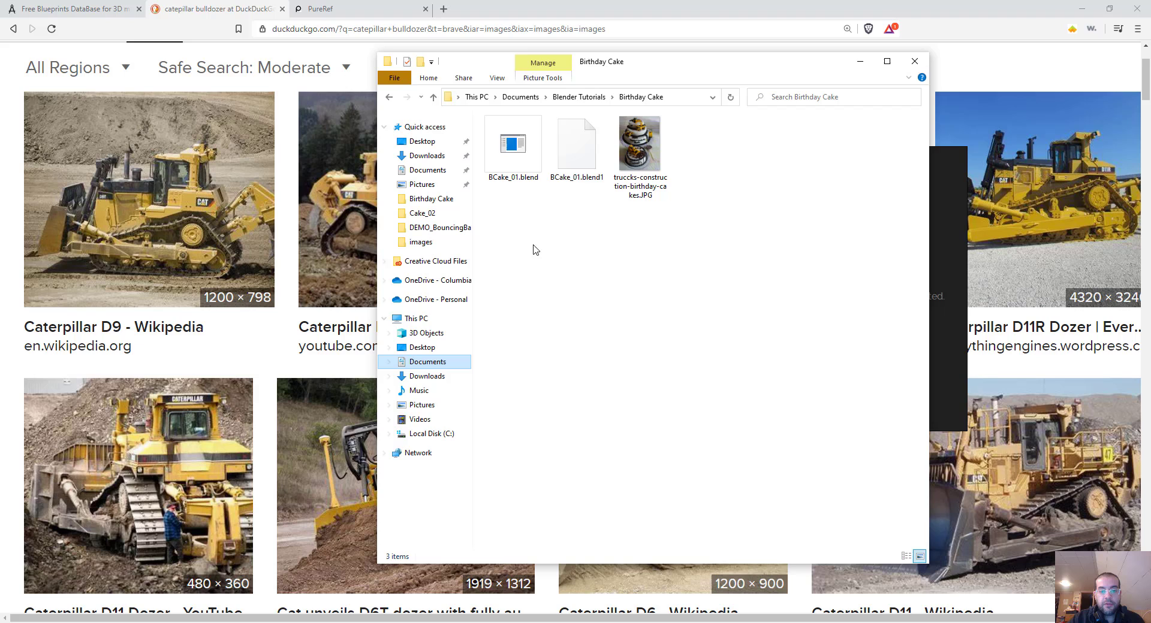
{"action": "left_click_drag", "start_coordinate": [681, 51], "coordinate": [600, 59]}
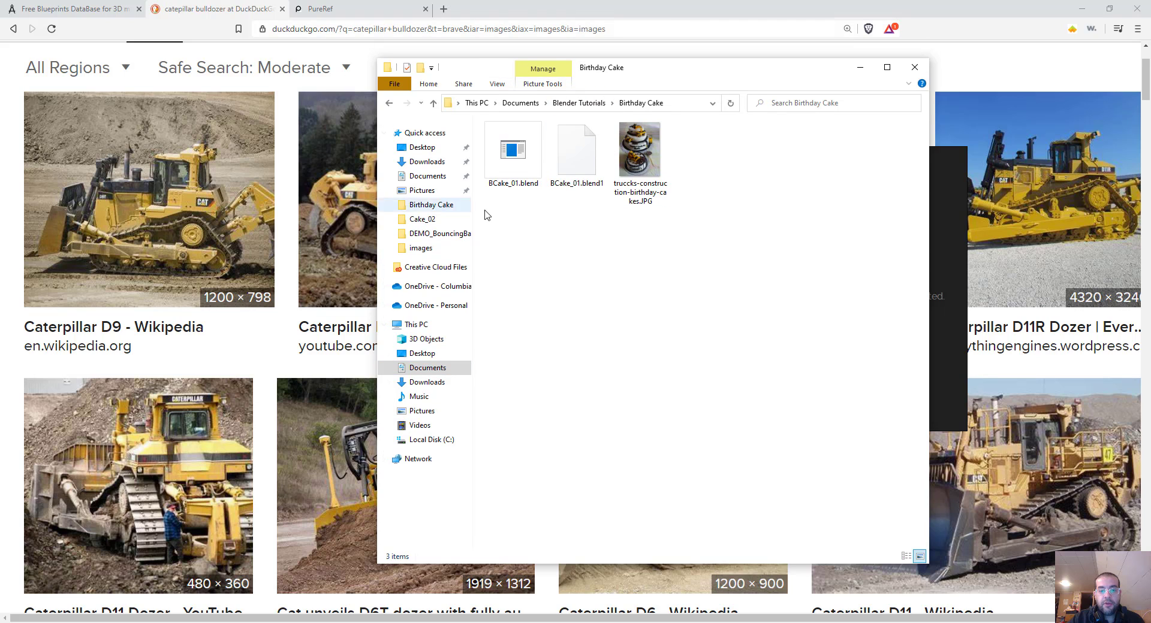
{"action": "left_click_drag", "start_coordinate": [639, 153], "coordinate": [949, 279]}
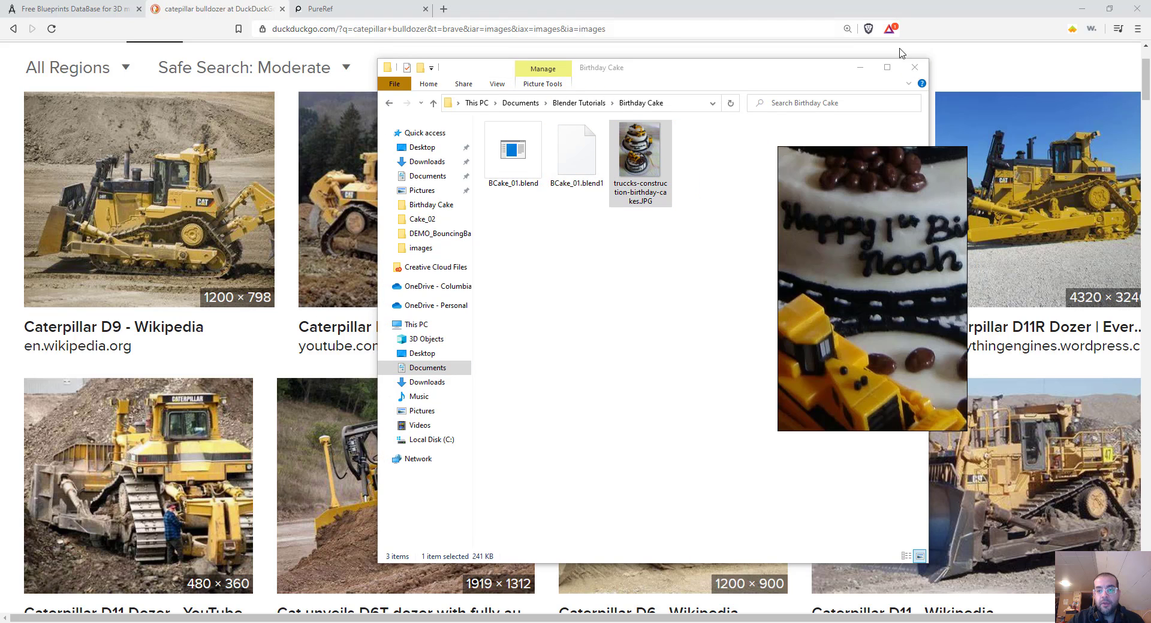
{"action": "scroll", "coordinate": [876, 279], "scroll_direction": "down", "scroll_amount": 5}
{"action": "scroll", "coordinate": [975, 390], "scroll_direction": "up", "scroll_amount": 1}
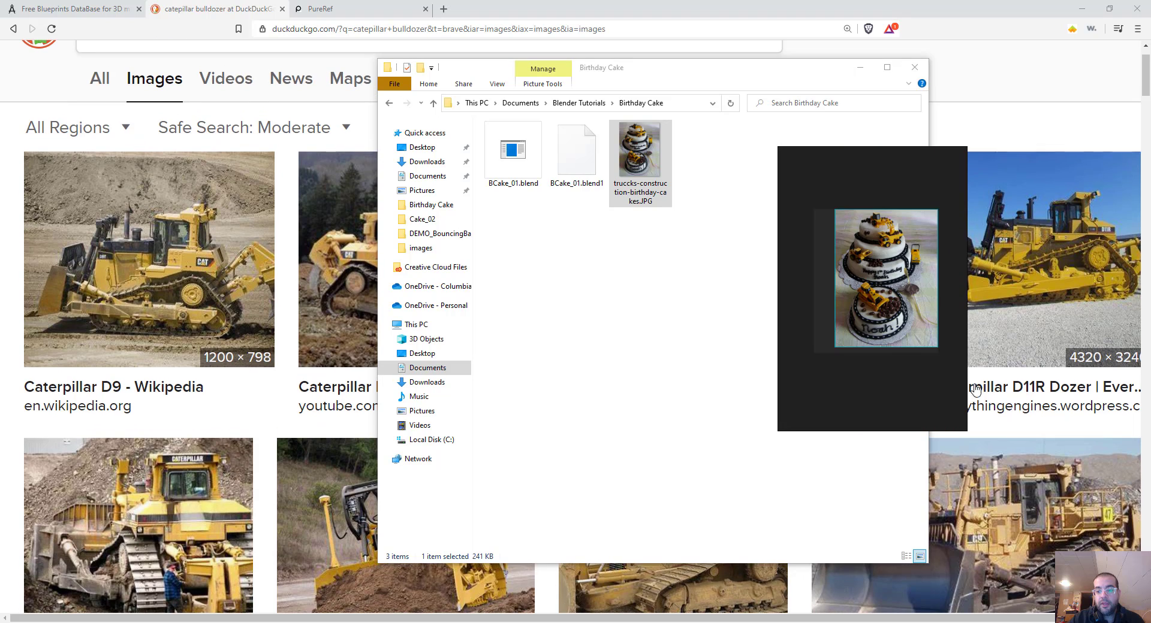
Zoom the cake photo to fit, enlarge the PureRef window, then return to the browser
{"action": "left_click_drag", "start_coordinate": [894, 148], "coordinate": [895, 155]}
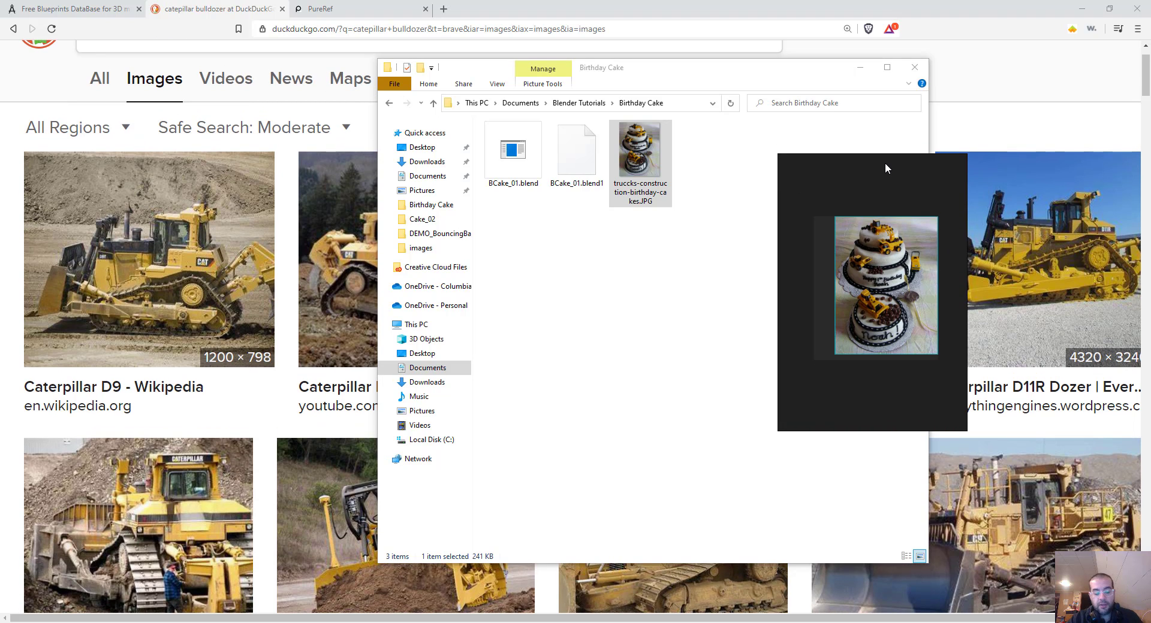
{"action": "mouse_move", "coordinate": [867, 176]}
{"action": "middle_mouse_down"}
{"action": "mouse_move", "coordinate": [911, 190]}
{"action": "mouse_move", "coordinate": [845, 177]}
{"action": "middle_mouse_up"}
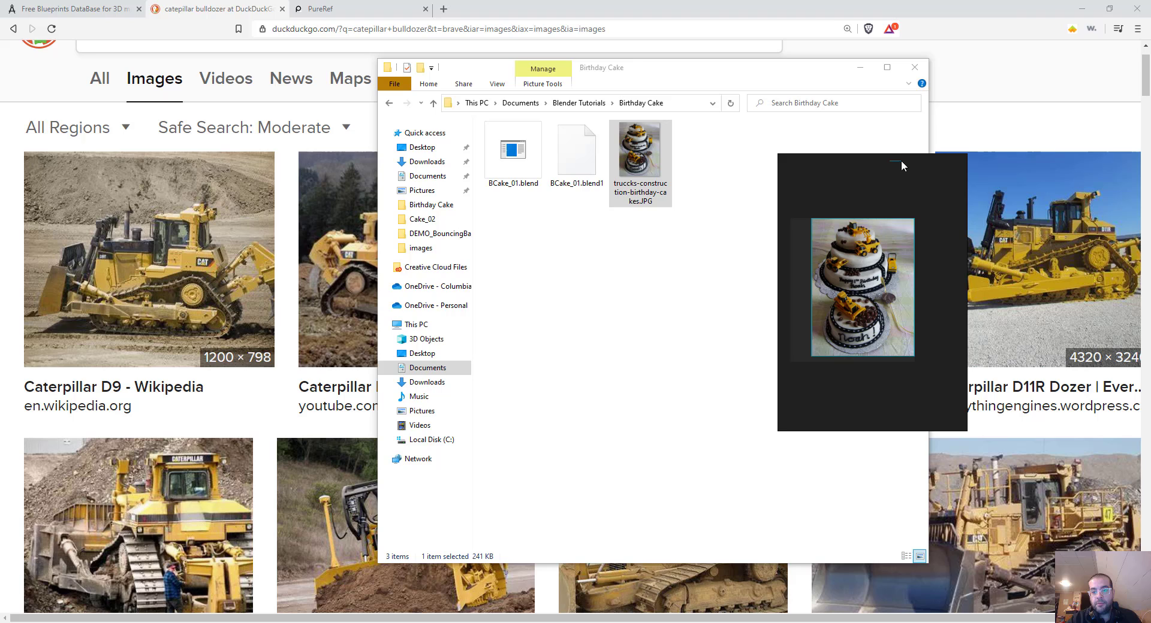
{"action": "double_click", "coordinate": [862, 258]}
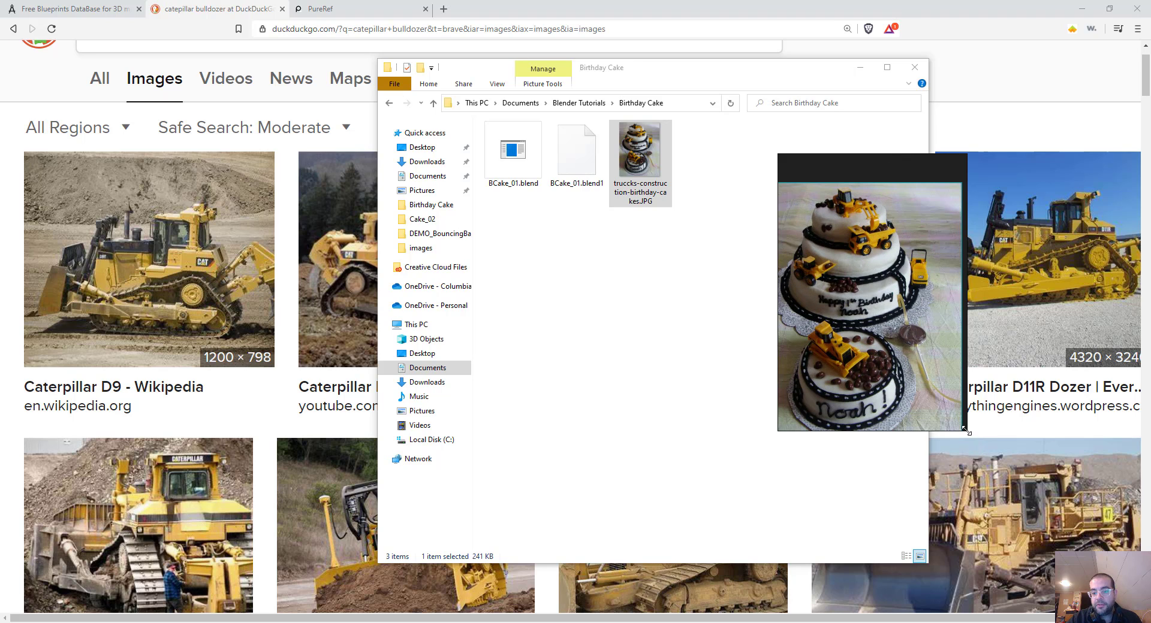
{"action": "left_click_drag", "start_coordinate": [966, 430], "coordinate": [1064, 544]}
{"action": "middle_click_drag", "start_coordinate": [892, 328], "coordinate": [942, 364]}
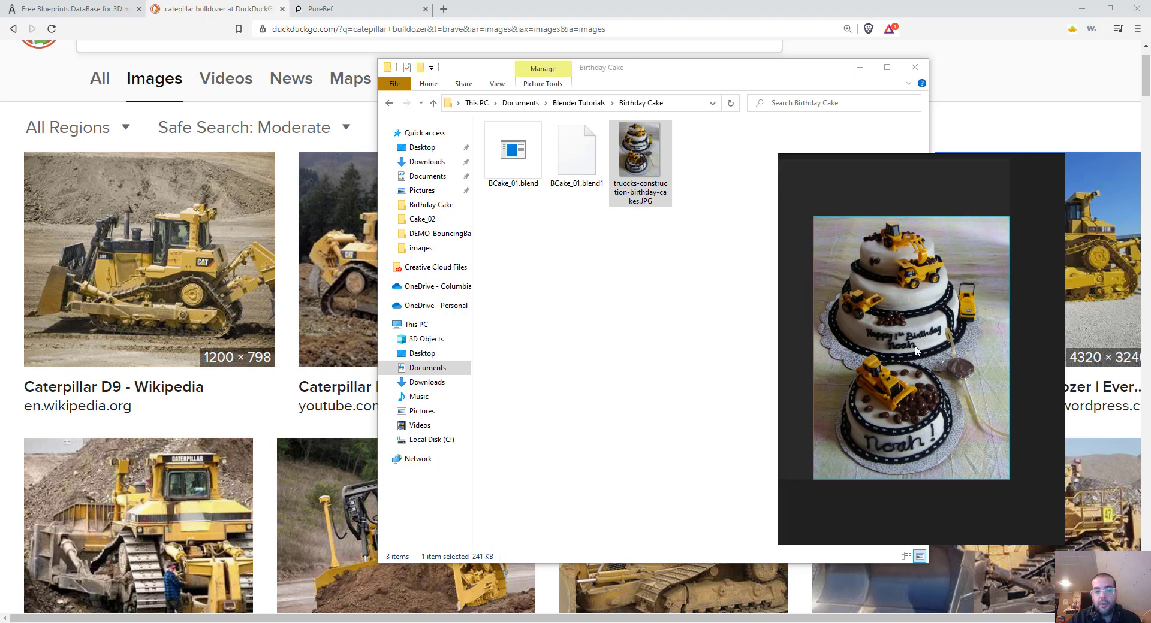
{"action": "left_click", "coordinate": [3, 137]}
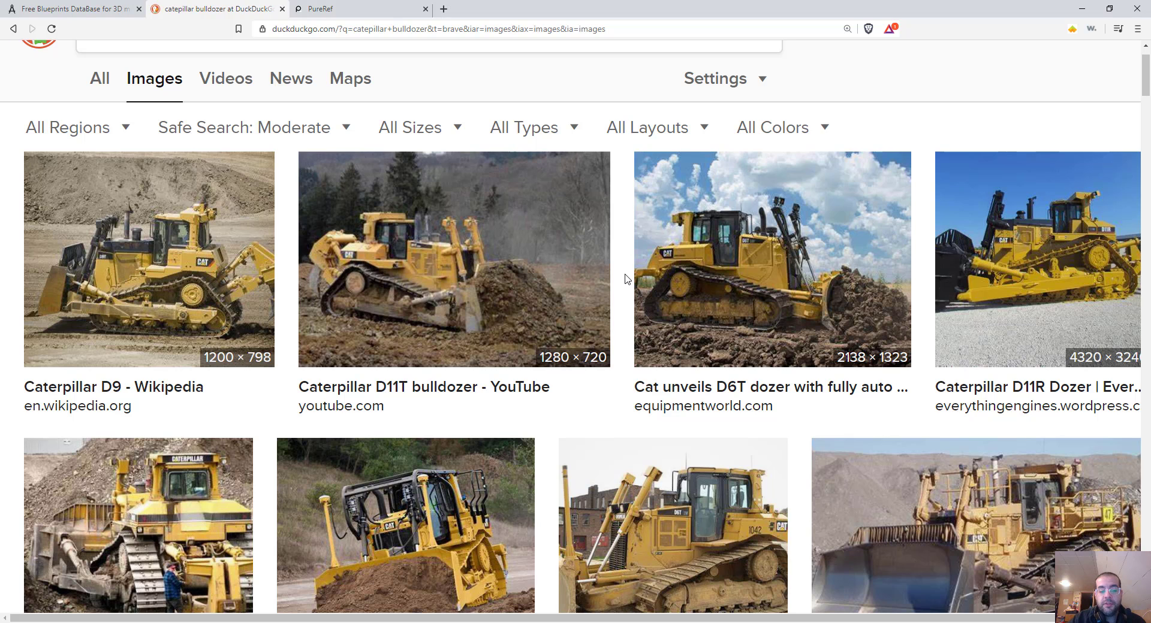
Scroll the image results and preview the Caterpillar D6T dozer photo
{"action": "scroll", "coordinate": [635, 276], "scroll_direction": "down", "scroll_amount": 8}
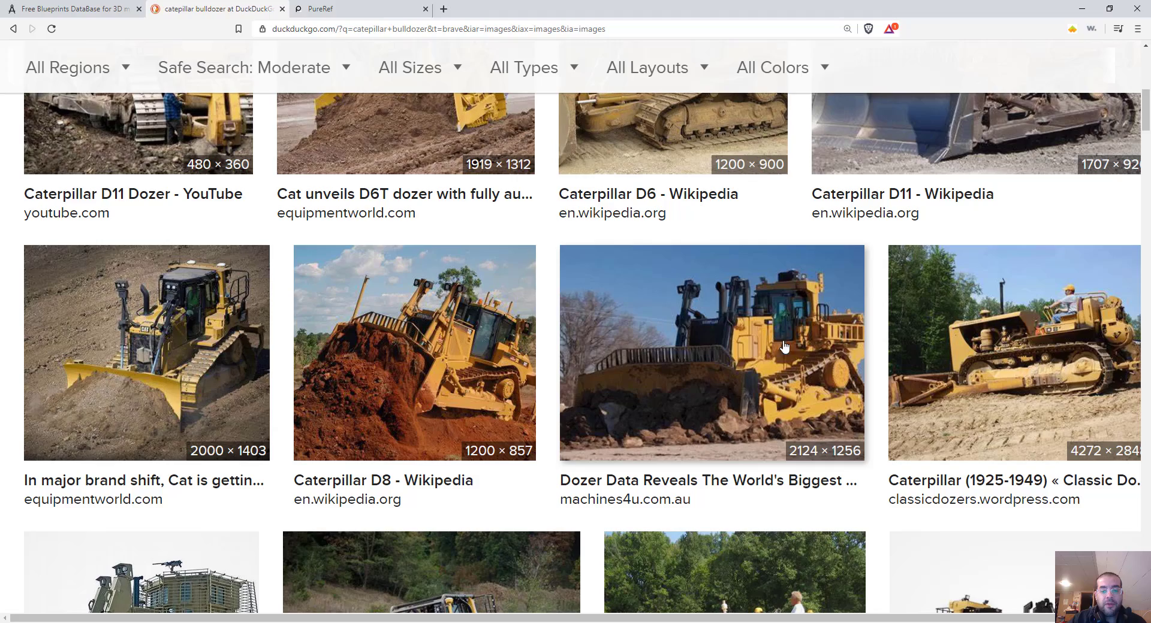
{"action": "scroll", "coordinate": [420, 396], "scroll_direction": "up", "scroll_amount": 5}
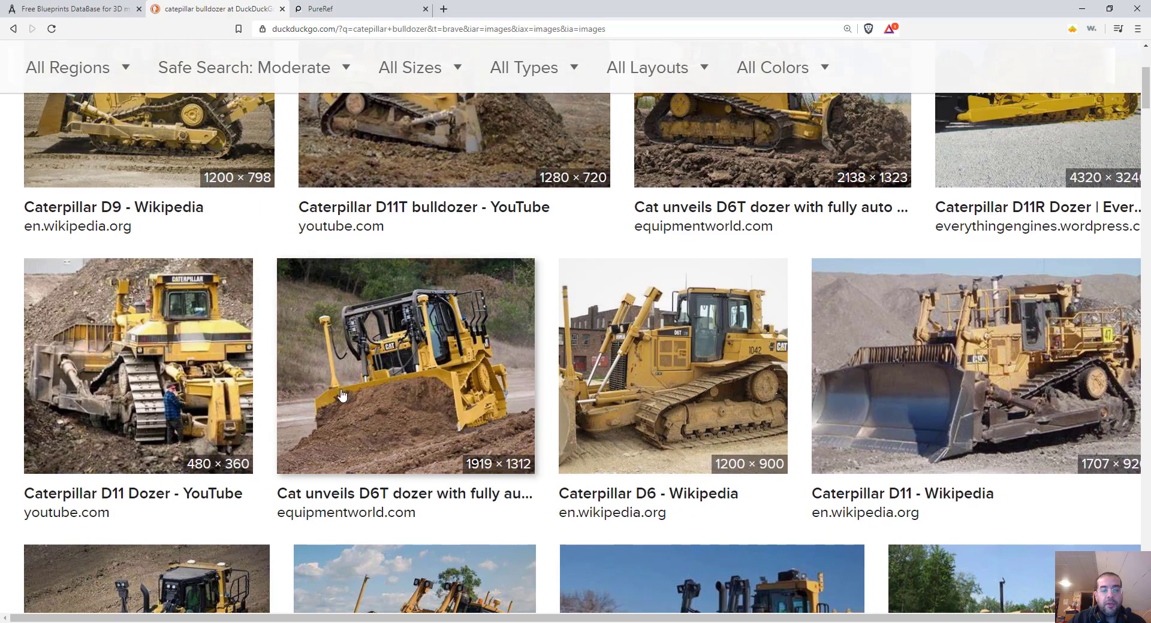
{"action": "scroll", "coordinate": [441, 391], "scroll_direction": "up", "scroll_amount": 3}
{"action": "scroll", "coordinate": [439, 391], "scroll_direction": "up", "scroll_amount": 2}
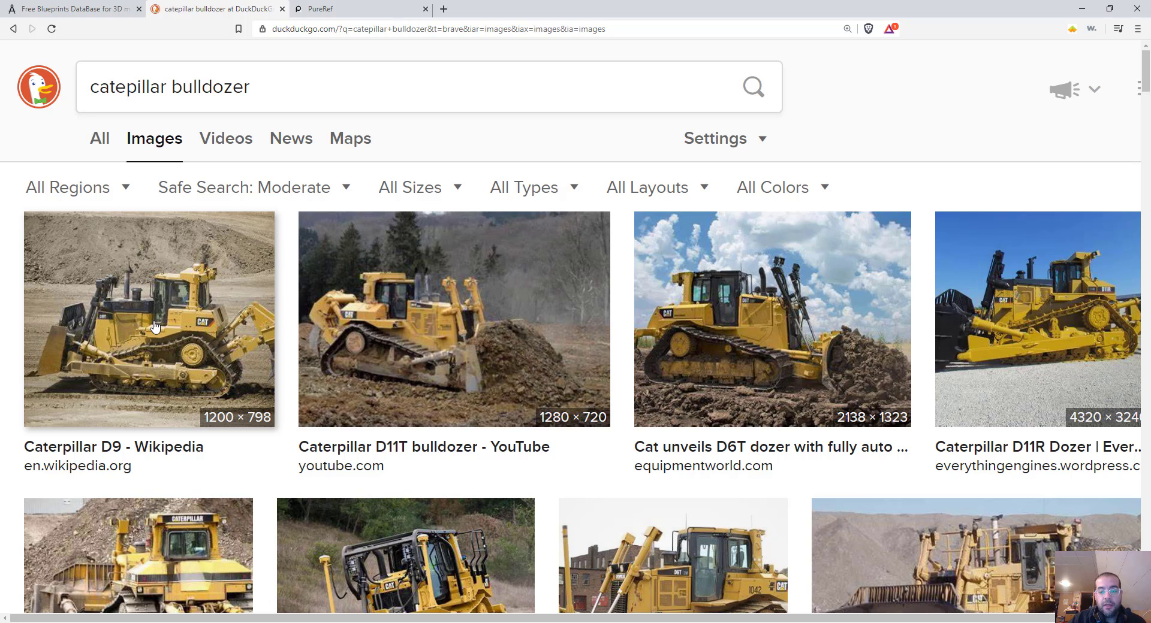
{"action": "left_click", "coordinate": [743, 316]}
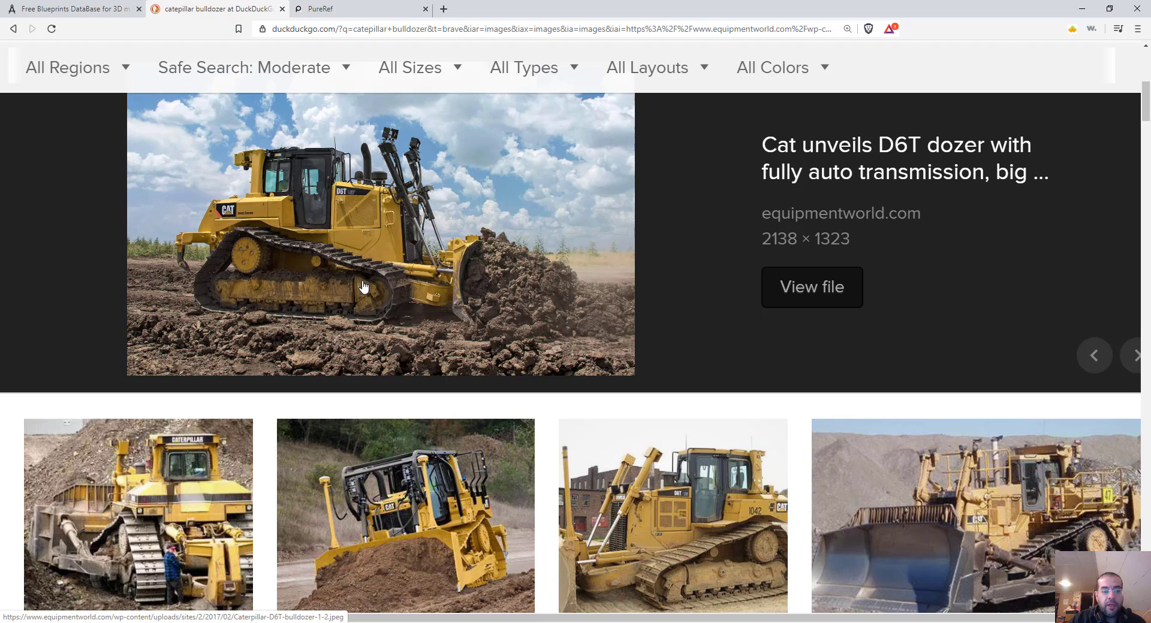
Copy the full-size D6T bulldozer photo and paste it beside the cake photo in PureRef
{"action": "left_click", "coordinate": [463, 204]}
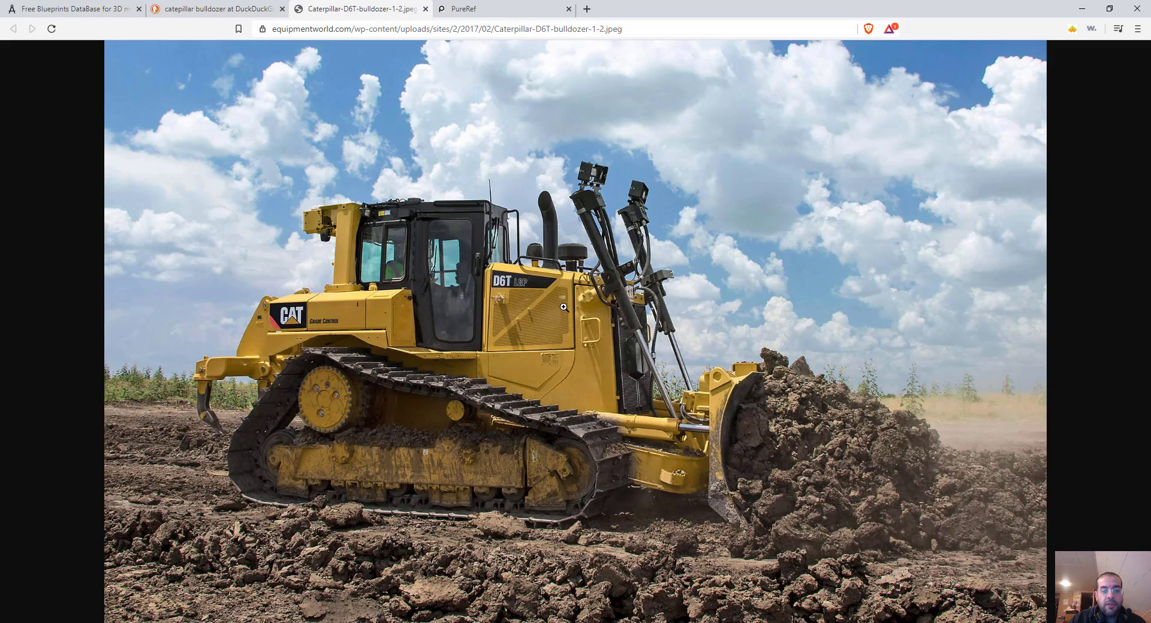
{"action": "right_click", "coordinate": [563, 307]}
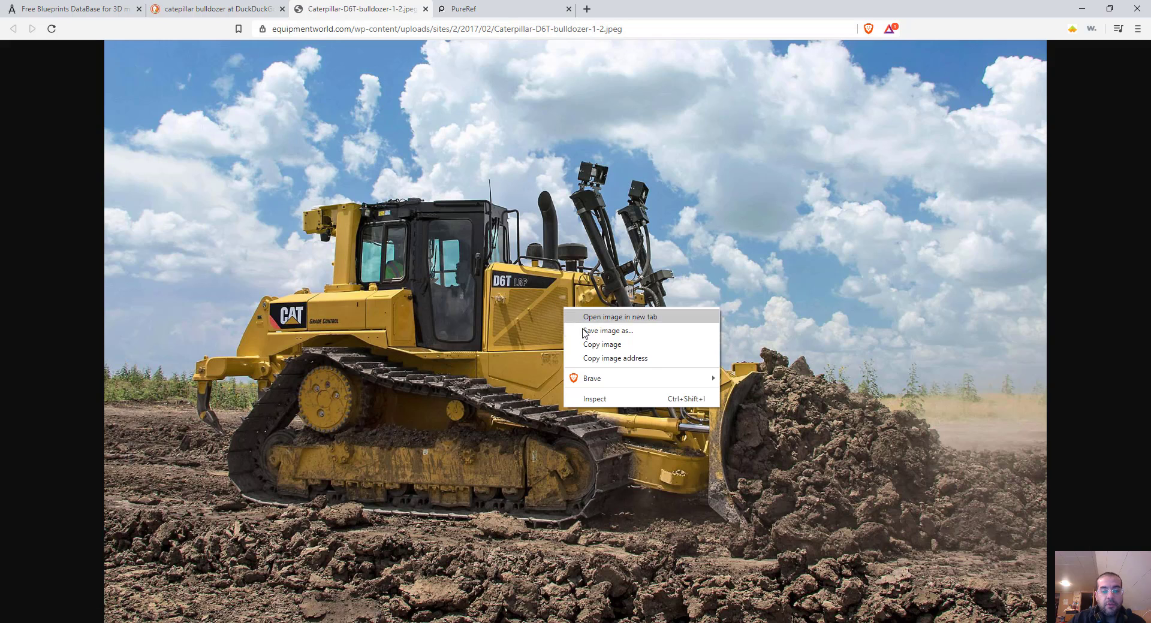
{"action": "left_click", "coordinate": [590, 342]}
{"action": "key", "text": "alt+Tab"}
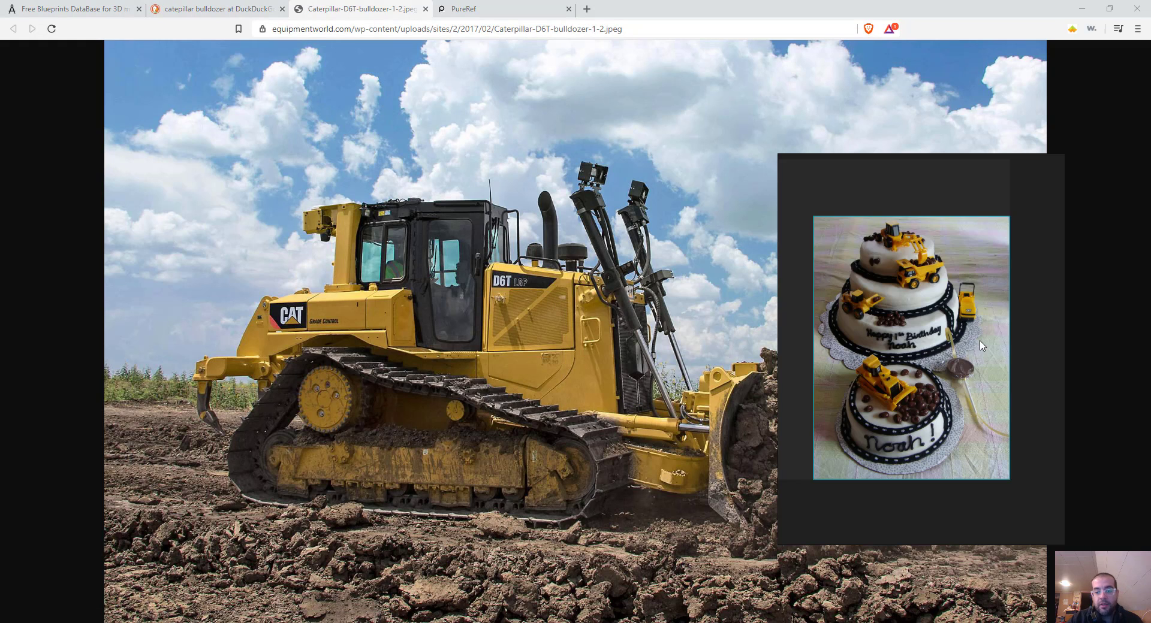
{"action": "scroll", "coordinate": [1015, 326], "scroll_direction": "down", "scroll_amount": 3}
{"action": "left_click_drag", "start_coordinate": [992, 329], "coordinate": [910, 306]}
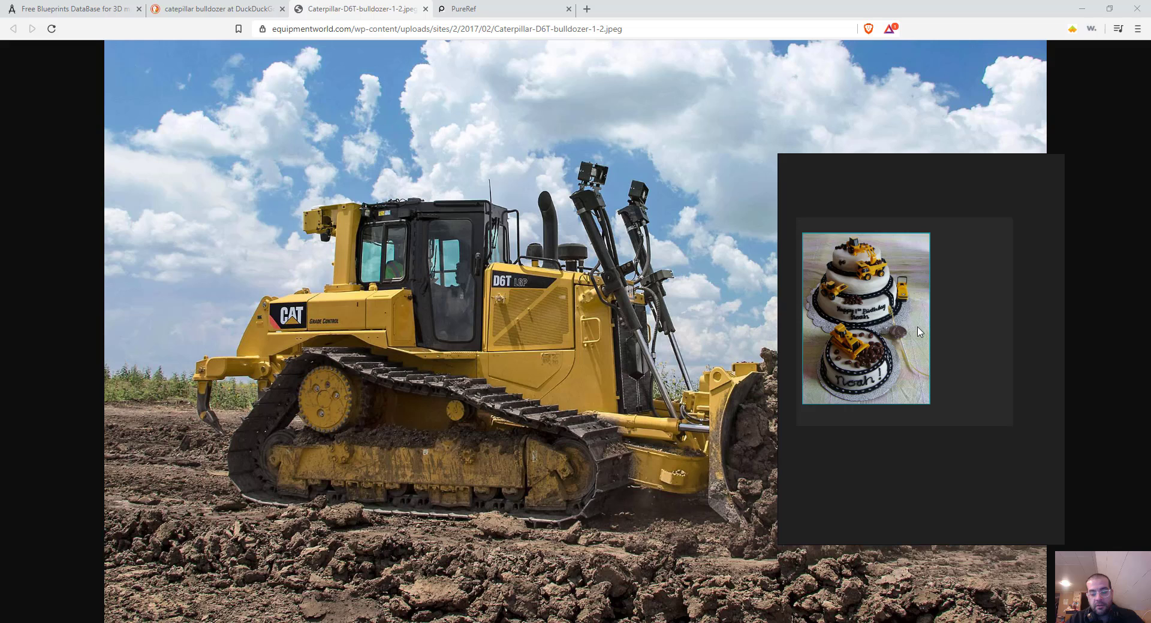
{"action": "key", "text": "ctrl+v"}
{"action": "left_click_drag", "start_coordinate": [999, 324], "coordinate": [1031, 331]}
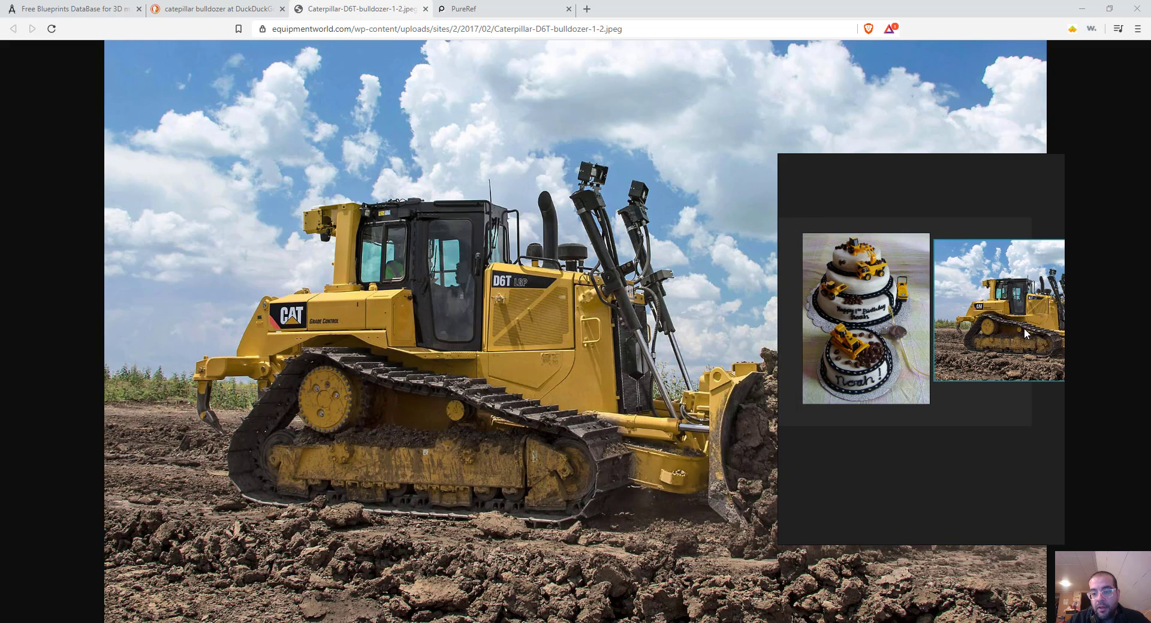
Move and widen the PureRef window over the screen's right side
{"action": "scroll", "coordinate": [958, 458], "scroll_direction": "down", "scroll_amount": 4}
{"action": "right_click_drag", "start_coordinate": [964, 438], "coordinate": [901, 415]}
{"action": "scroll", "coordinate": [901, 414], "scroll_direction": "up", "scroll_amount": 3}
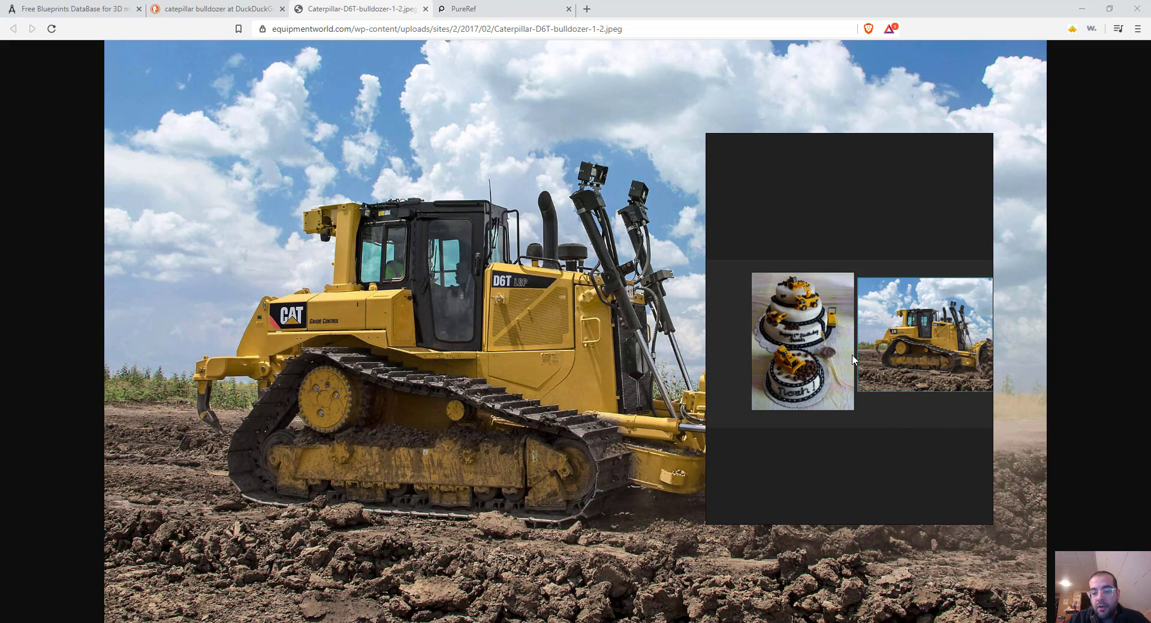
{"action": "middle_click_drag", "start_coordinate": [851, 354], "coordinate": [806, 341]}
{"action": "left_click_drag", "start_coordinate": [992, 236], "coordinate": [1073, 240]}
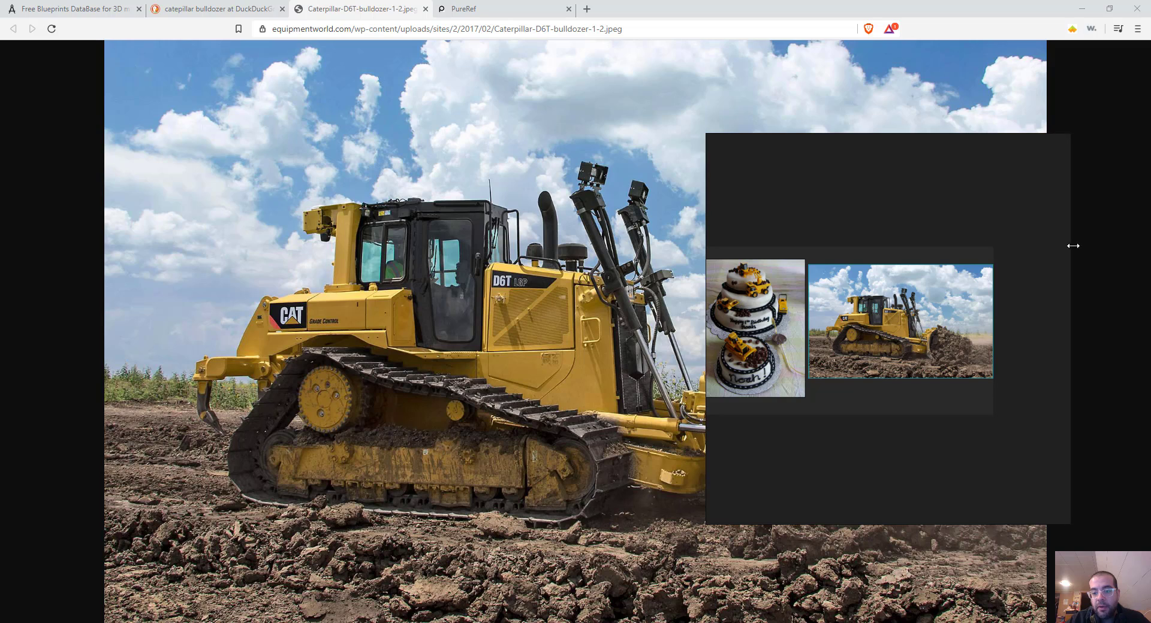
{"action": "scroll", "coordinate": [847, 333], "scroll_direction": "up", "scroll_amount": 5}
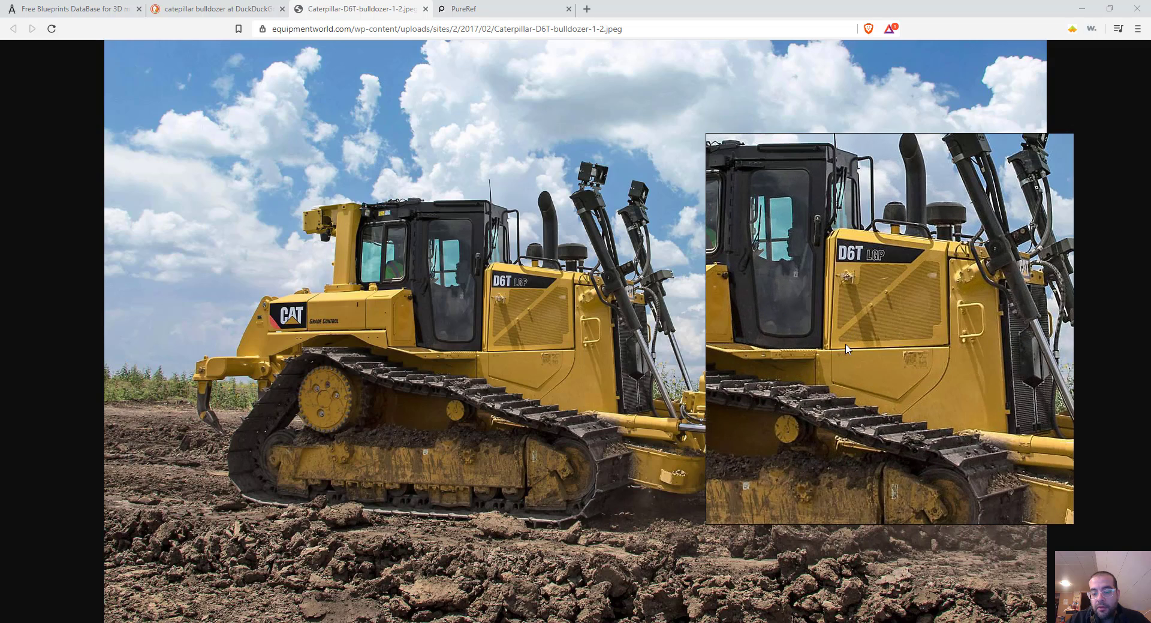
{"action": "scroll", "coordinate": [821, 401], "scroll_direction": "down", "scroll_amount": 3}
{"action": "right_click_drag", "start_coordinate": [809, 372], "coordinate": [883, 353]}
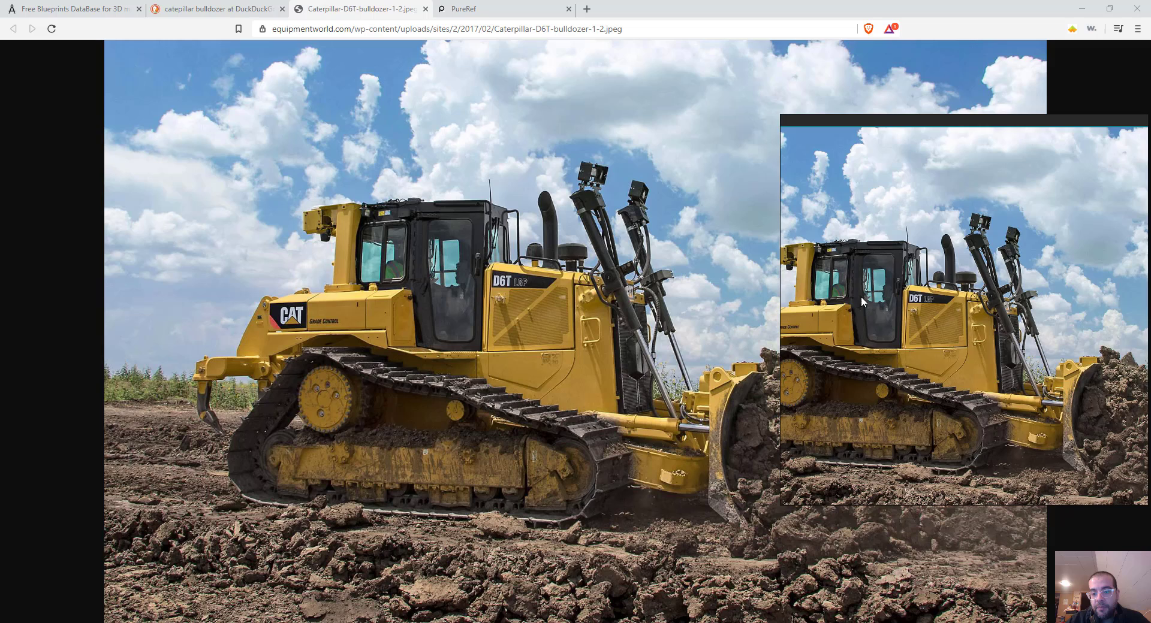
{"action": "scroll", "coordinate": [856, 339], "scroll_direction": "down", "scroll_amount": 1}
{"action": "scroll", "coordinate": [857, 342], "scroll_direction": "down", "scroll_amount": 1}
{"action": "left_click_drag", "start_coordinate": [785, 271], "coordinate": [753, 271]}
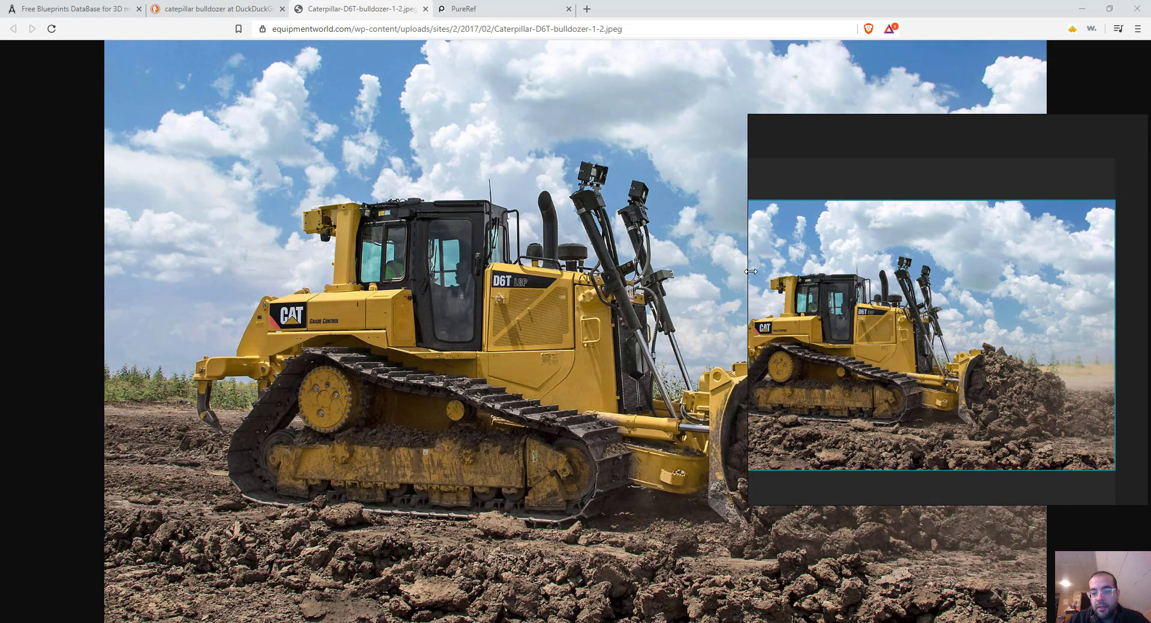
Fine-tune the board window's position and pan so both photos show fully
{"action": "middle_click_drag", "start_coordinate": [815, 252], "coordinate": [834, 278]}
{"action": "right_click_drag", "start_coordinate": [844, 120], "coordinate": [852, 163]}
{"action": "left_click_drag", "start_coordinate": [854, 168], "coordinate": [757, 223]}
{"action": "right_click_drag", "start_coordinate": [756, 220], "coordinate": [813, 153]}
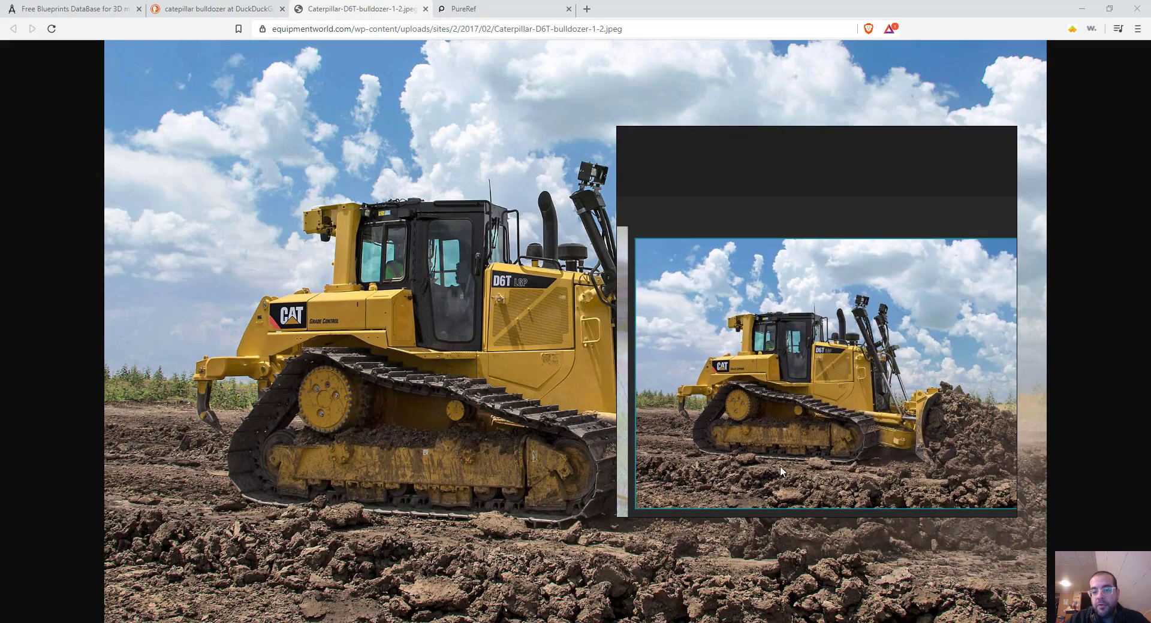
{"action": "scroll", "coordinate": [779, 462], "scroll_direction": "down", "scroll_amount": 6}
{"action": "scroll", "coordinate": [766, 381], "scroll_direction": "up", "scroll_amount": 5}
{"action": "right_click_drag", "start_coordinate": [773, 449], "coordinate": [835, 391]}
{"action": "left_click_drag", "start_coordinate": [836, 393], "coordinate": [843, 447]}
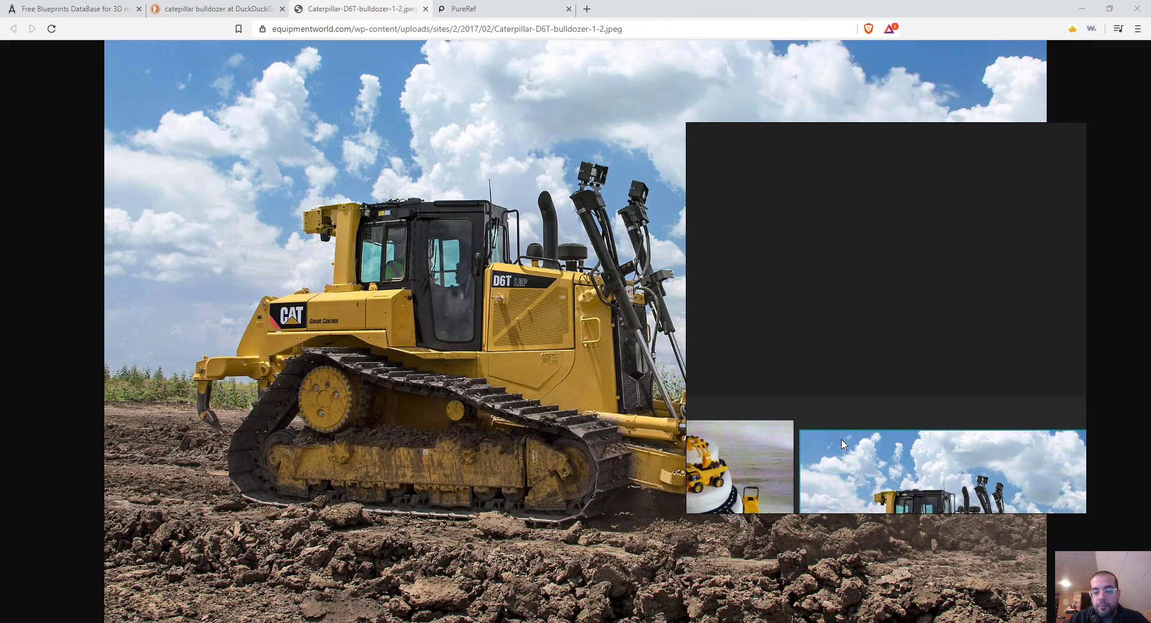
{"action": "scroll", "coordinate": [893, 312], "scroll_direction": "down", "scroll_amount": 3}
{"action": "scroll", "coordinate": [892, 338], "scroll_direction": "up", "scroll_amount": 2}
{"action": "middle_click_drag", "start_coordinate": [892, 339], "coordinate": [922, 361]}
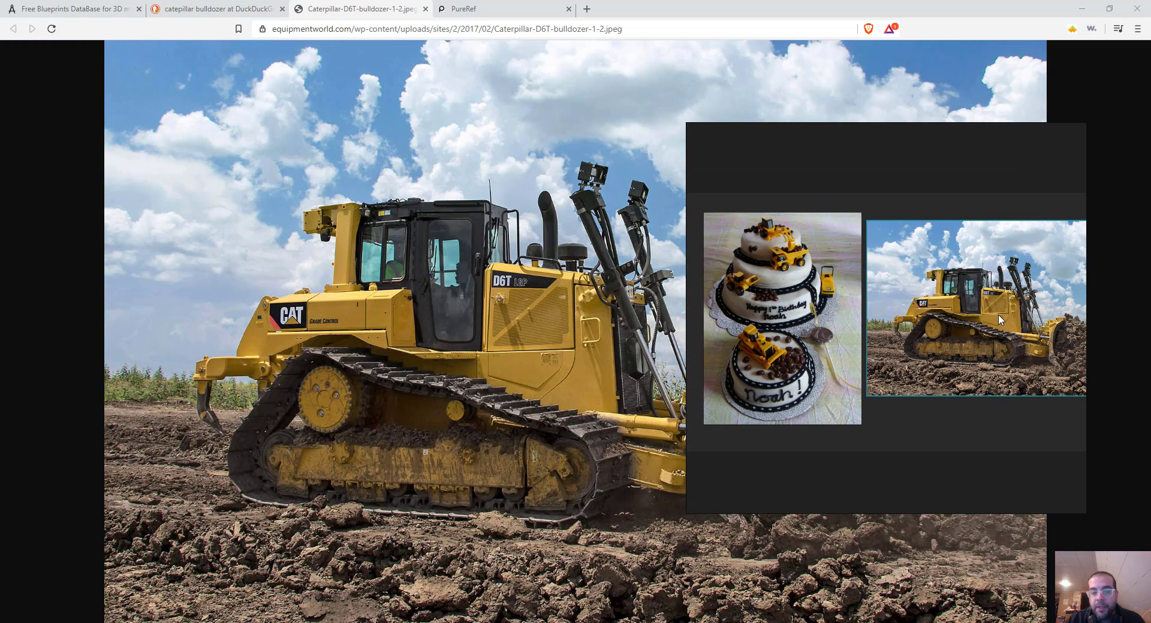
Search drawingdatabase.com's blueprints for 'bulldozer'
{"action": "left_click", "coordinate": [69, 8]}
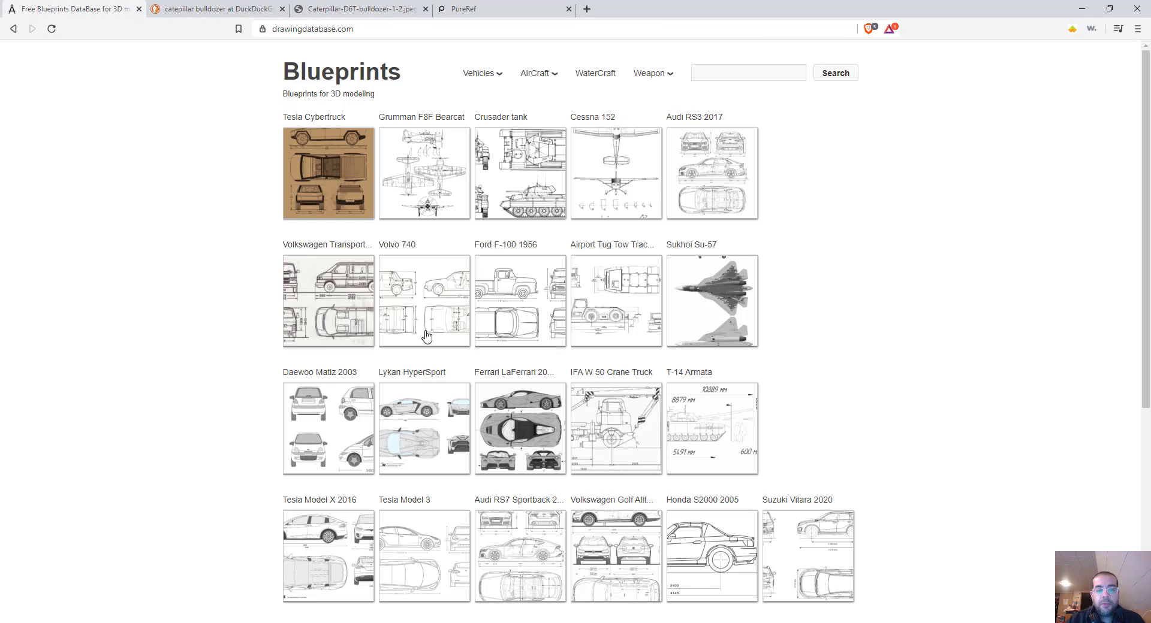
{"action": "scroll", "coordinate": [612, 300], "scroll_direction": "down", "scroll_amount": 4}
{"action": "scroll", "coordinate": [335, 174], "scroll_direction": "up", "scroll_amount": 4}
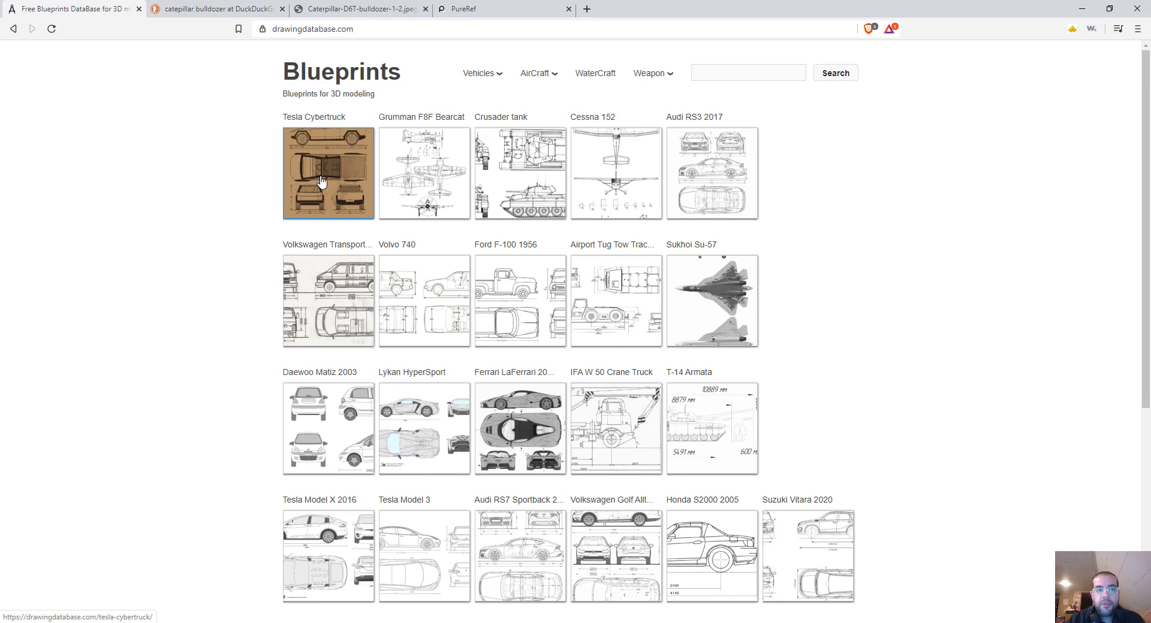
{"action": "left_click", "coordinate": [701, 67]}
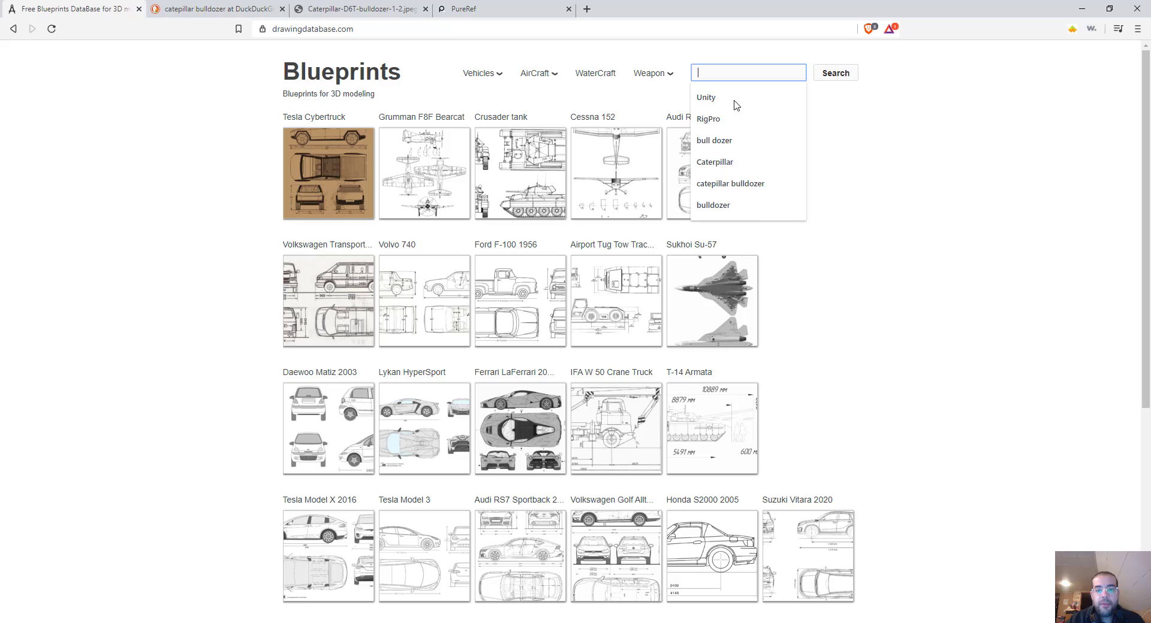
{"action": "left_click", "coordinate": [728, 206]}
{"action": "left_click_drag", "start_coordinate": [738, 72], "coordinate": [688, 69]}
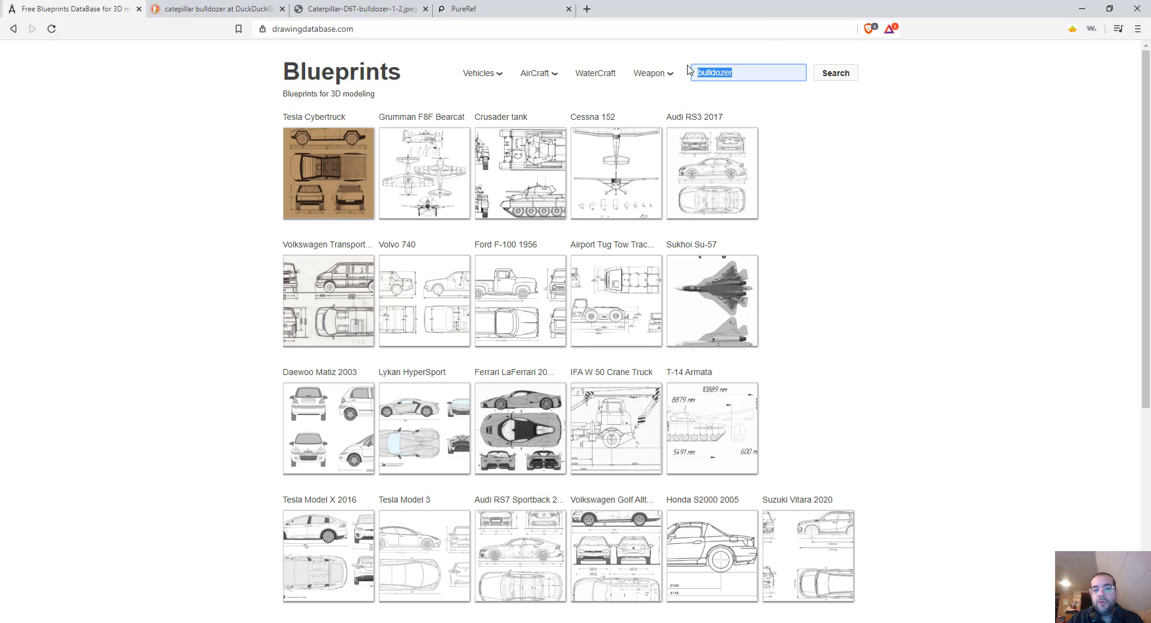
{"action": "left_click", "coordinate": [836, 79]}
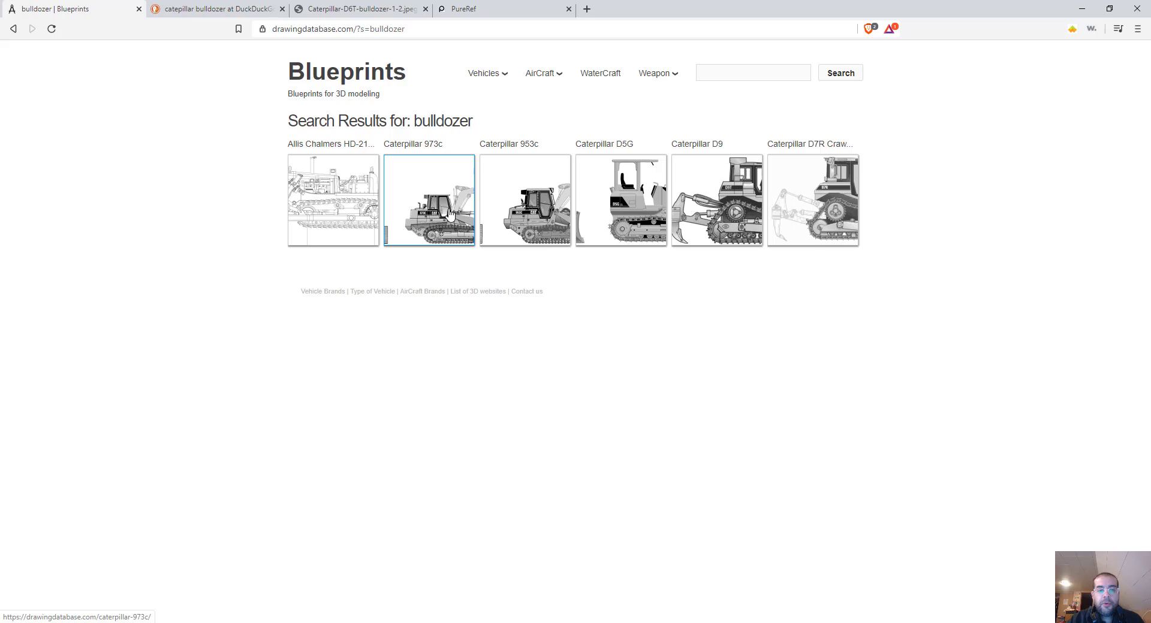
Compare the Caterpillar 973c, D9, D7R, Allis Chalmers HD-21P and D5G blueprints
{"action": "left_click", "coordinate": [448, 213]}
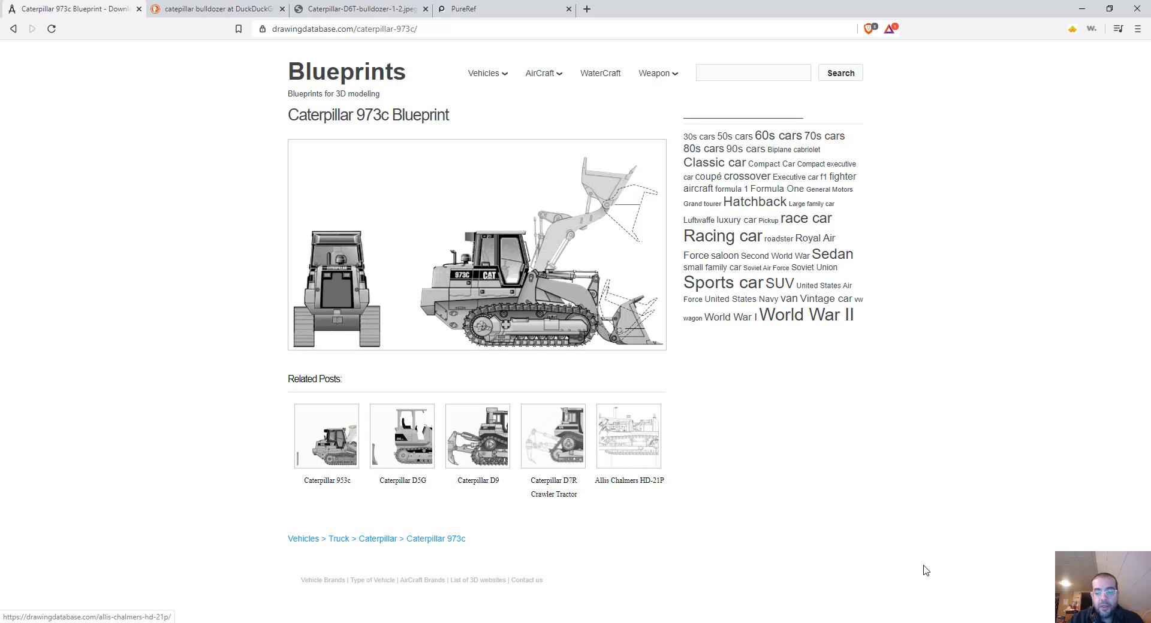
{"action": "left_click", "coordinate": [923, 622]}
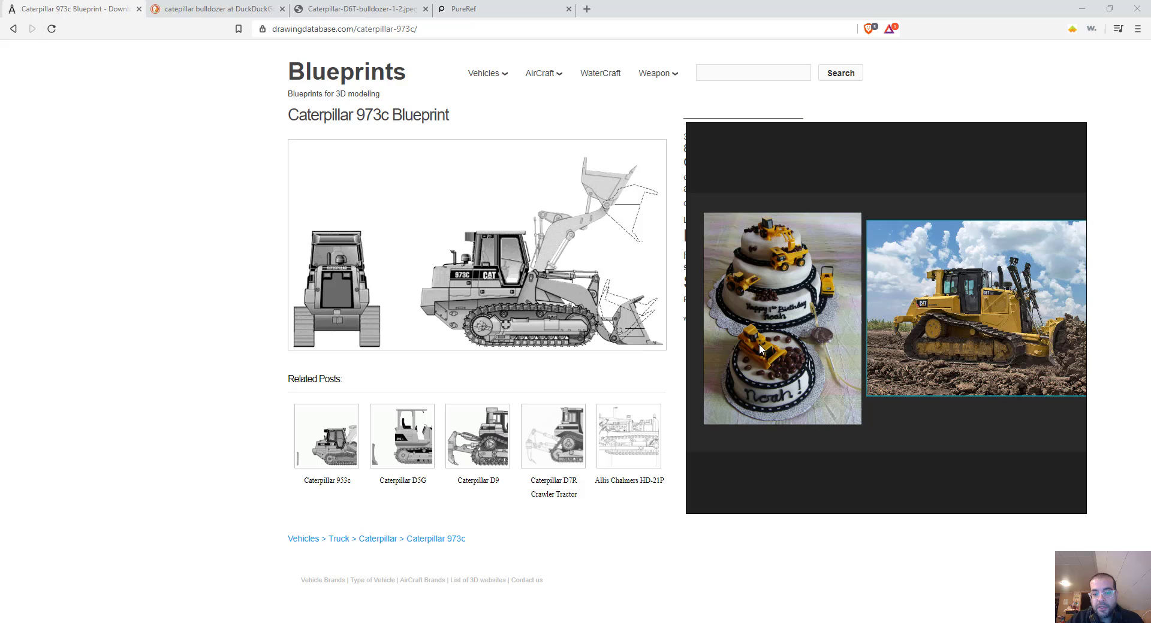
{"action": "left_click", "coordinate": [477, 442]}
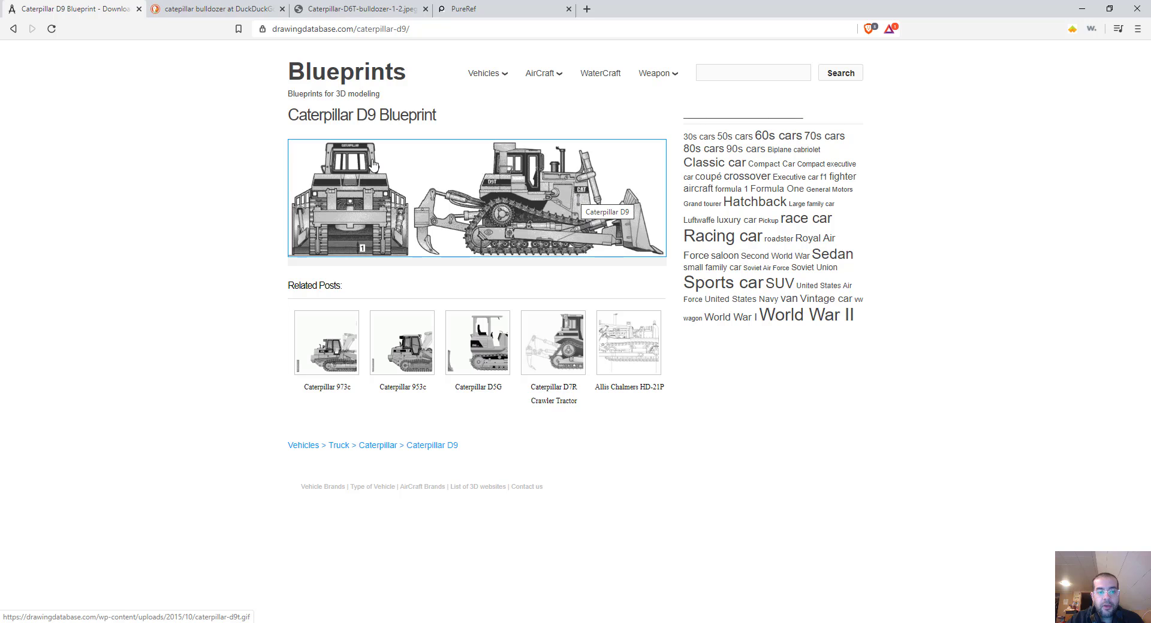
{"action": "left_click", "coordinate": [553, 343]}
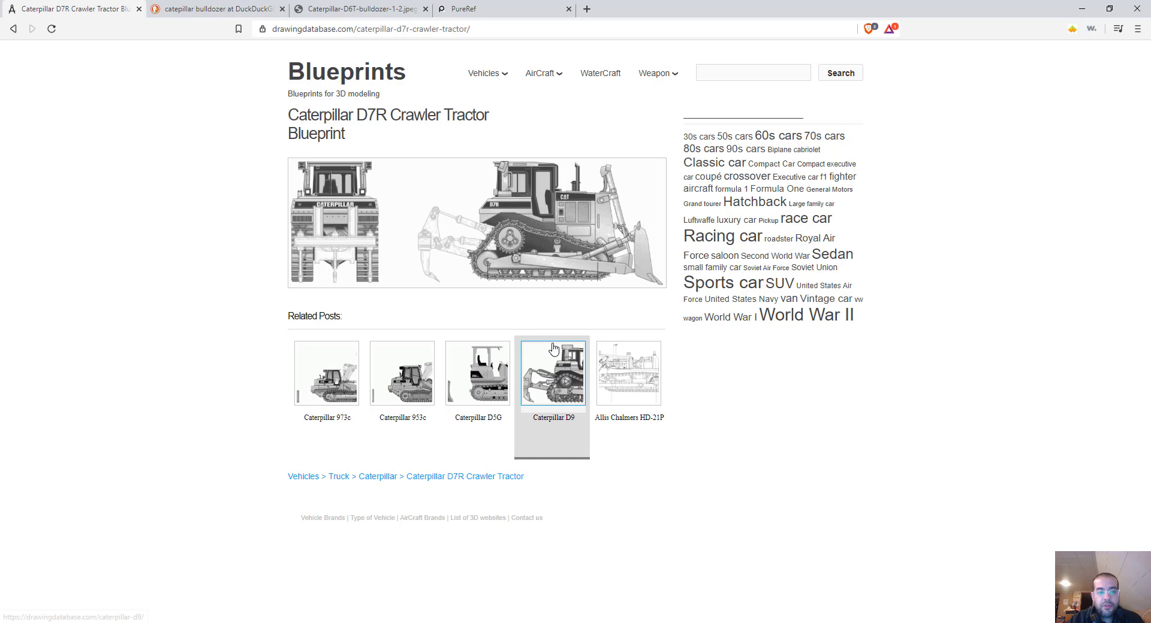
{"action": "left_click", "coordinate": [605, 370]}
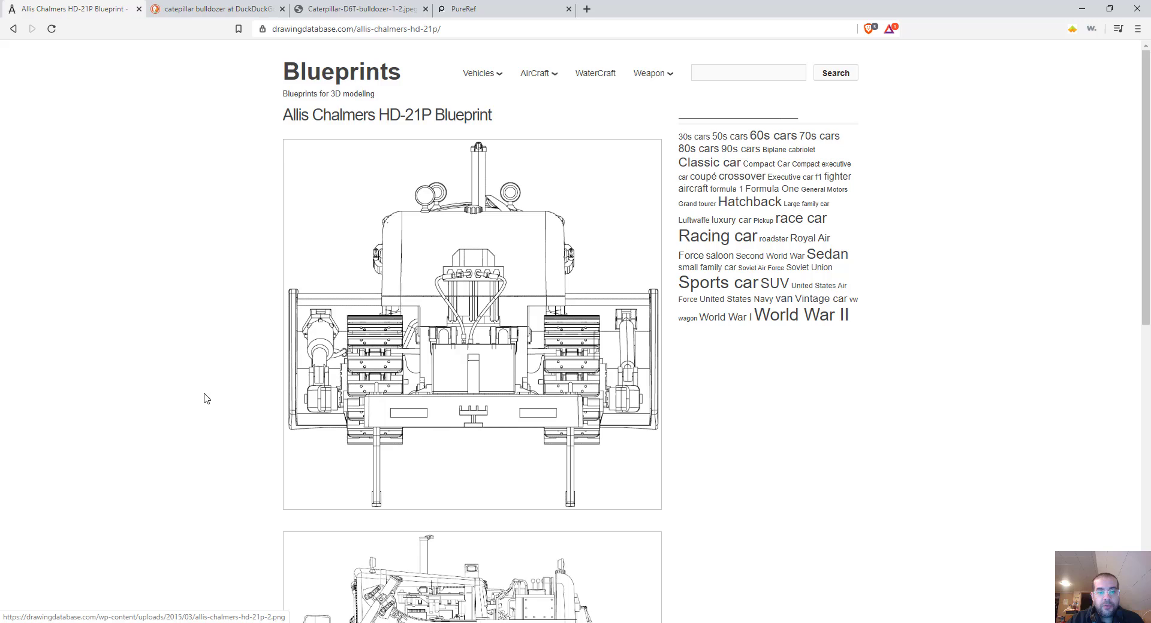
{"action": "key", "text": "alt+Left"}
{"action": "left_click", "coordinate": [315, 396]}
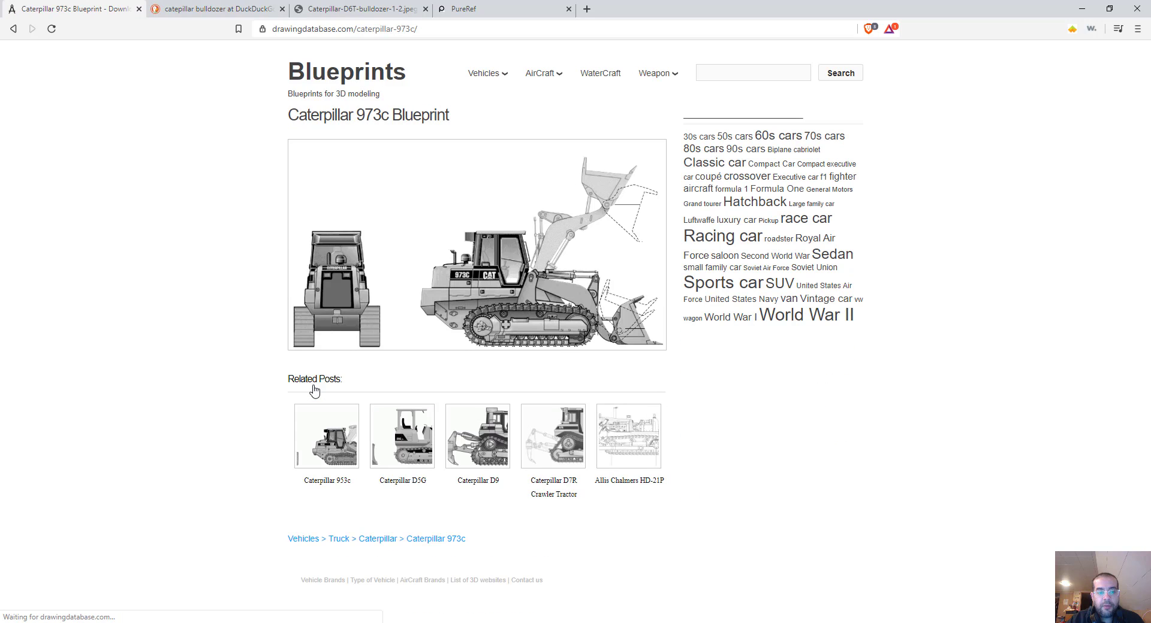
{"action": "left_click", "coordinate": [413, 461]}
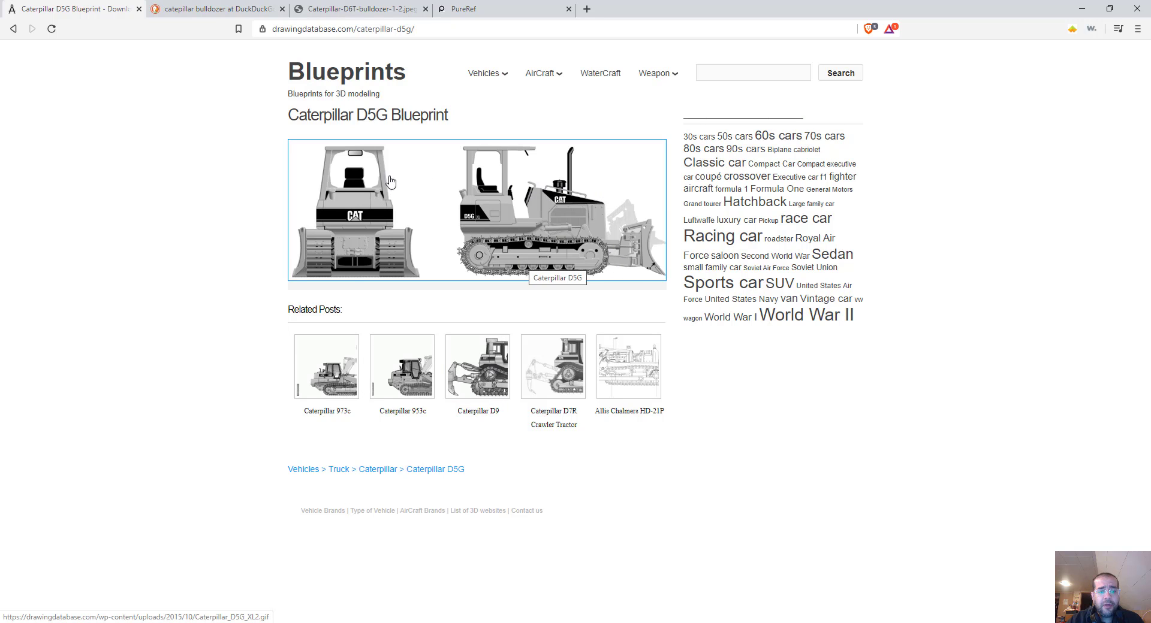
{"action": "left_click", "coordinate": [342, 363]}
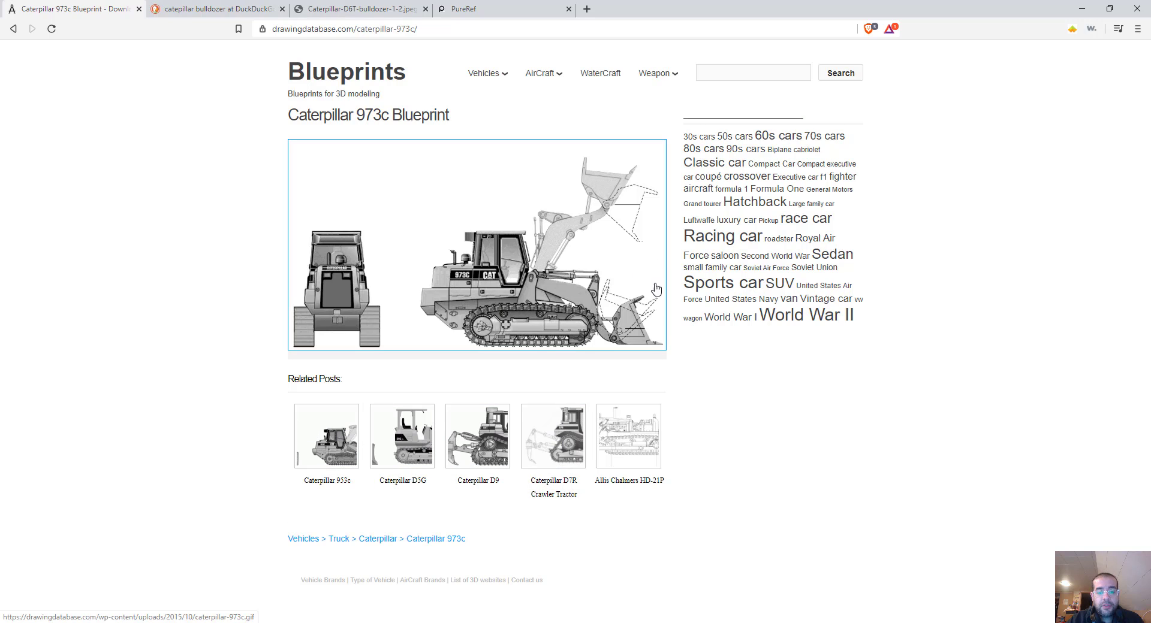
Browse the D5G, D9, D7R and HD-21P pages again, ending on the Caterpillar 973c
{"action": "left_click", "coordinate": [400, 437]}
{"action": "left_click", "coordinate": [454, 447]}
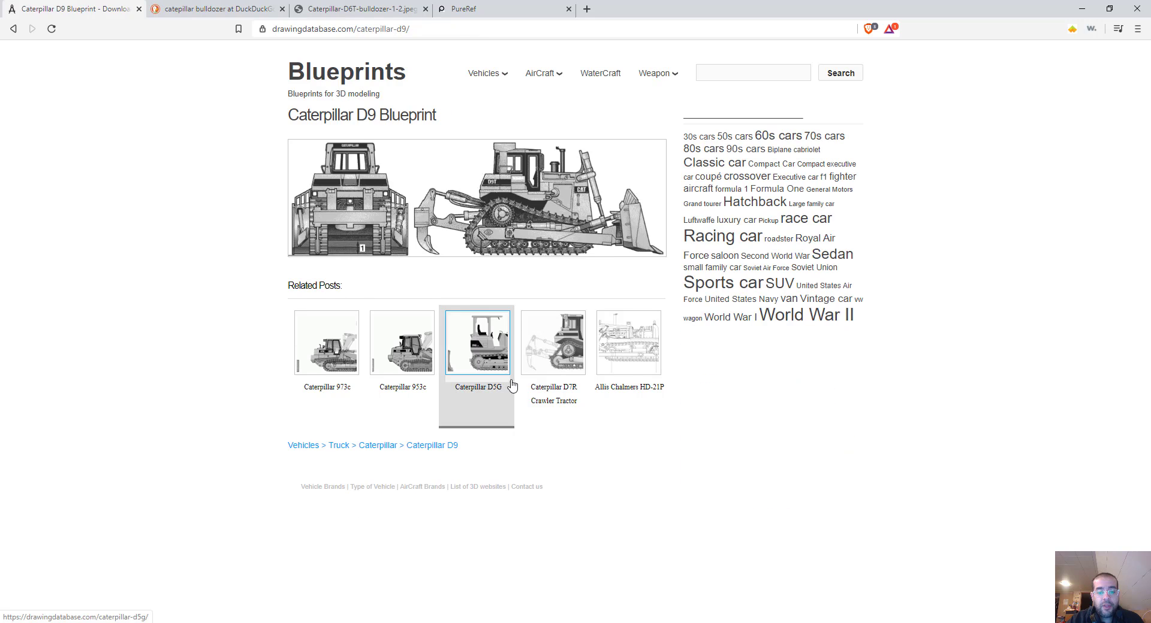
{"action": "left_click", "coordinate": [553, 384]}
{"action": "left_click", "coordinate": [607, 392]}
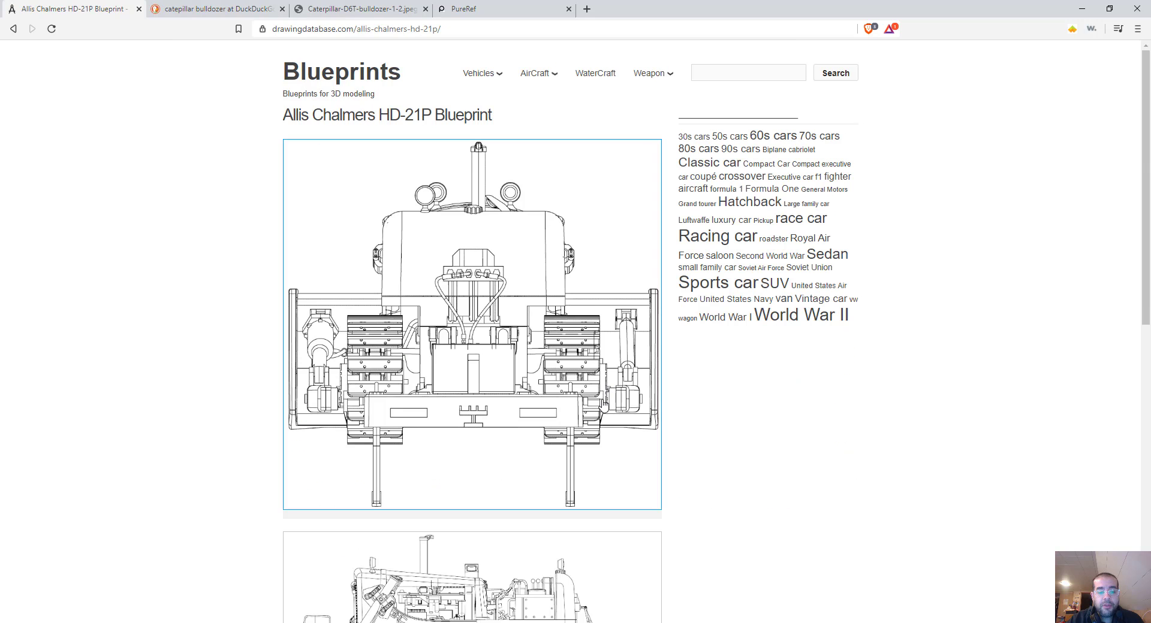
{"action": "scroll", "coordinate": [612, 431], "scroll_direction": "down", "scroll_amount": 4}
{"action": "key", "text": "alt+Left"}
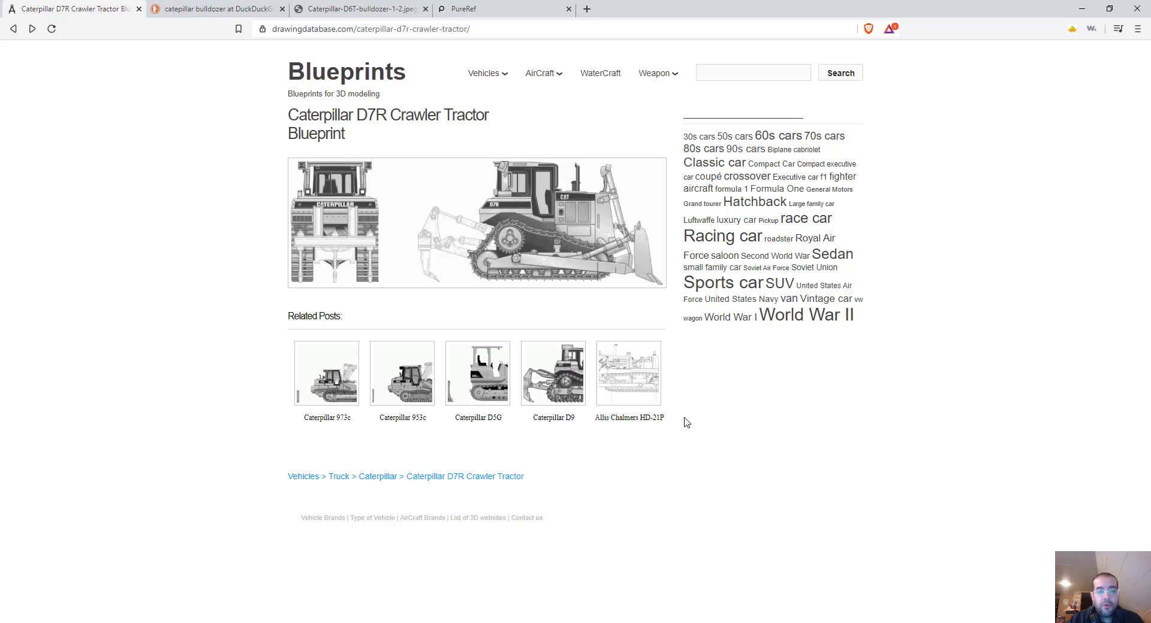
{"action": "left_click", "coordinate": [311, 391]}
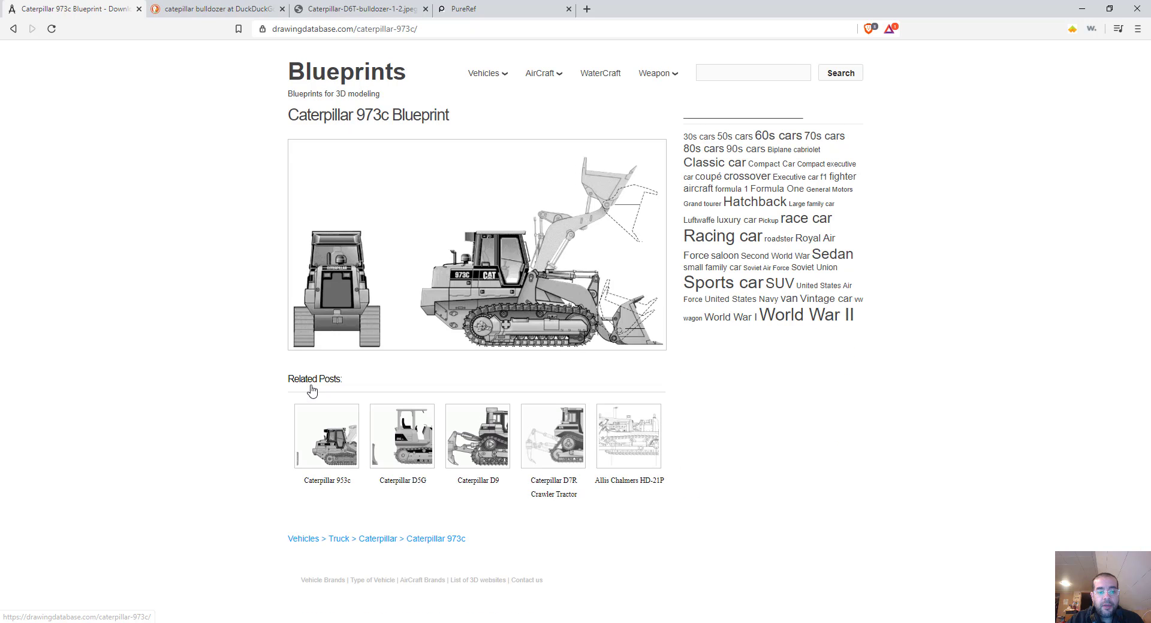
{"action": "left_click", "coordinate": [402, 453]}
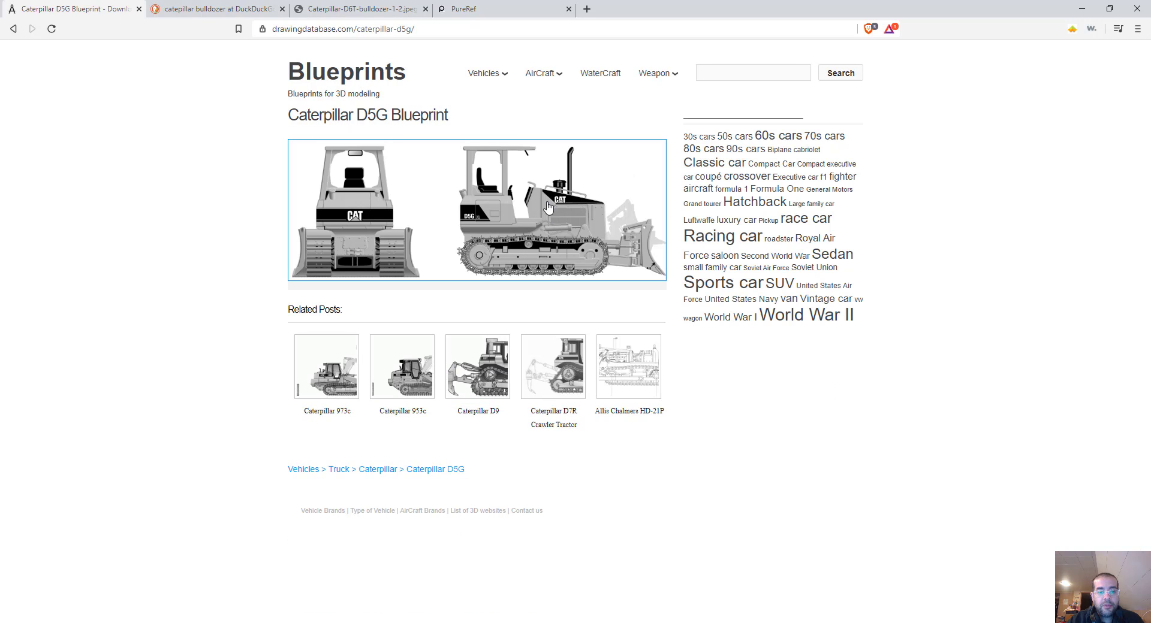
{"action": "left_click", "coordinate": [354, 363]}
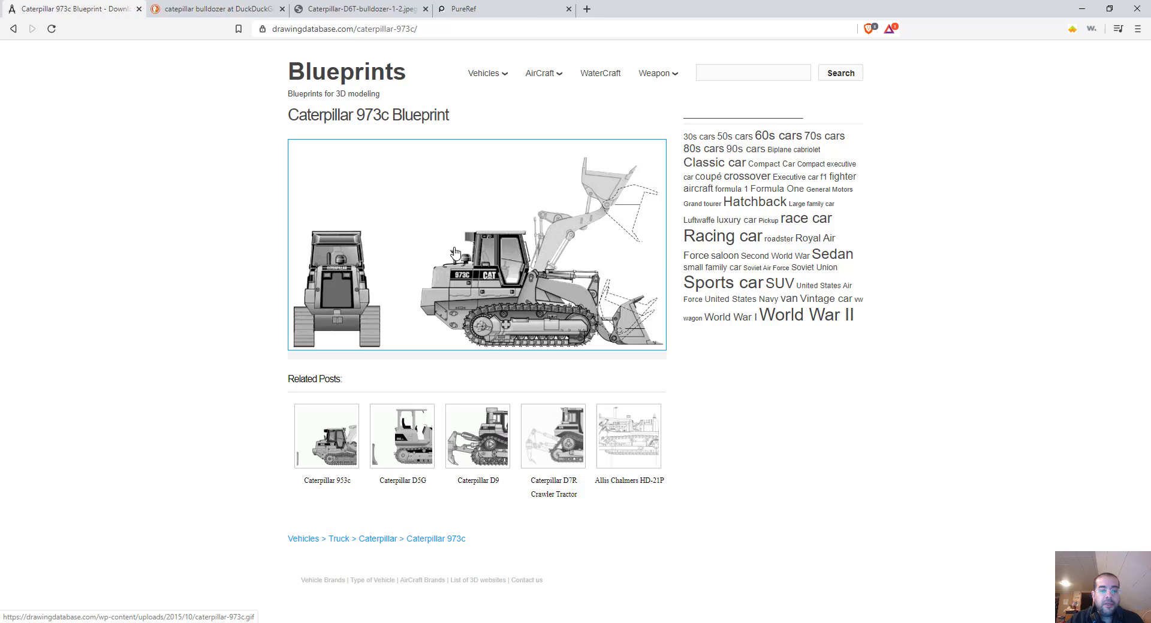
Open the full-size caterpillar-973c.gif (2000 × 1117), cancel Save image as, and copy the image
{"action": "left_click", "coordinate": [455, 253]}
{"action": "right_click", "coordinate": [553, 321]}
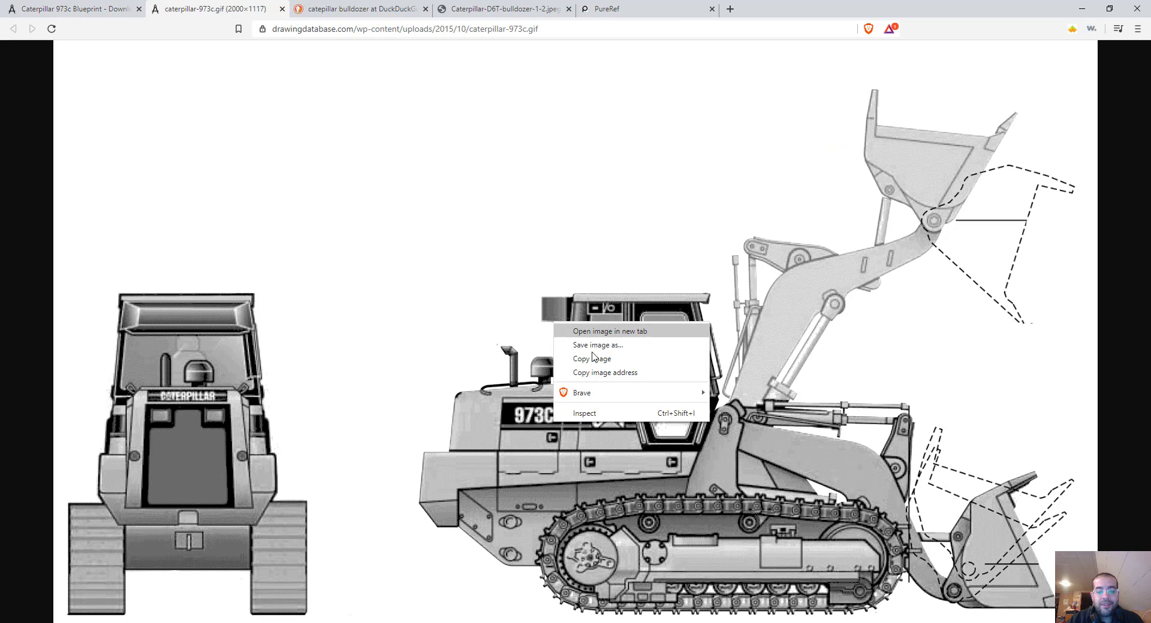
{"action": "left_click", "coordinate": [595, 353]}
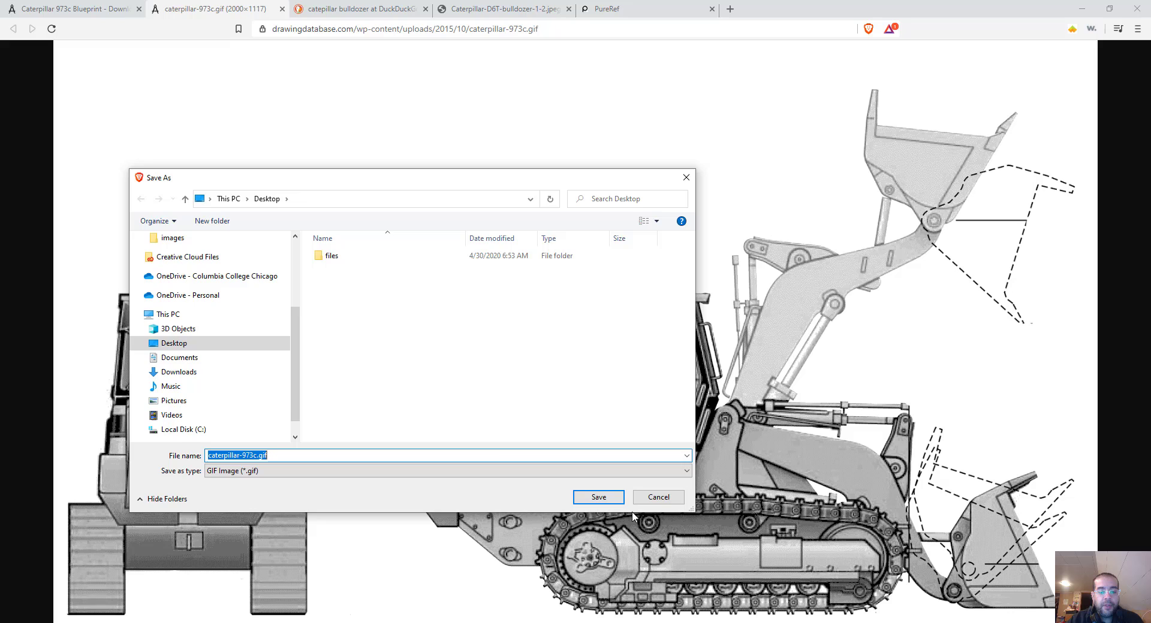
{"action": "left_click", "coordinate": [650, 500]}
{"action": "right_click", "coordinate": [635, 377]}
{"action": "left_click", "coordinate": [671, 413]}
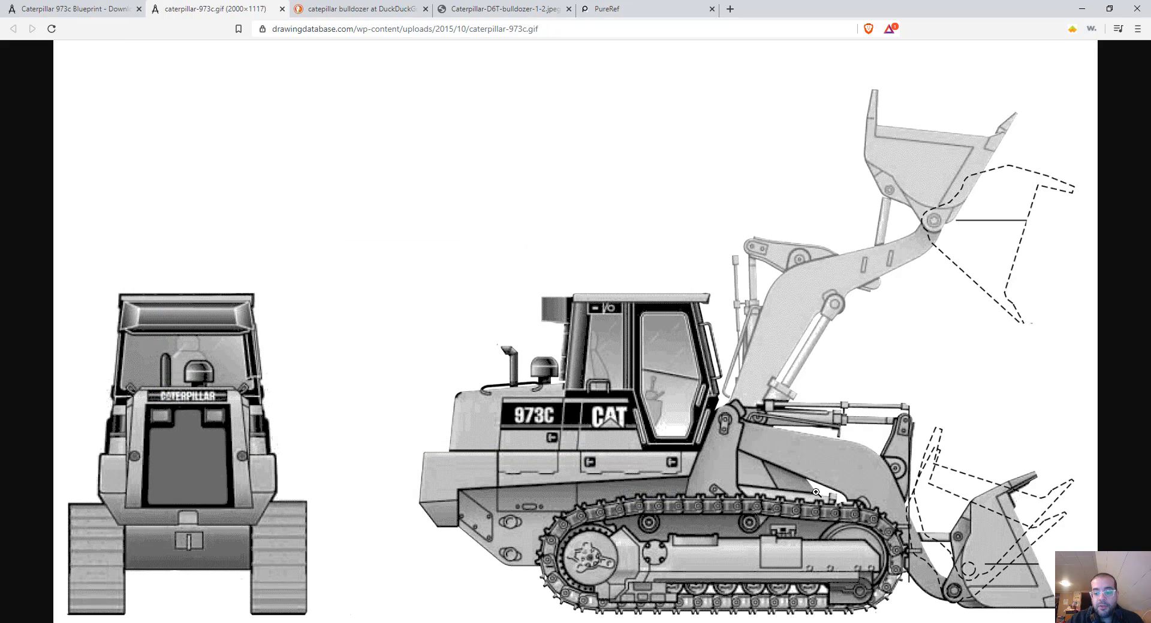
Paste the 973c blueprint onto the PureRef board and place it beside the cake photo
{"action": "key", "text": "alt+Tab"}
{"action": "left_click", "coordinate": [951, 482]}
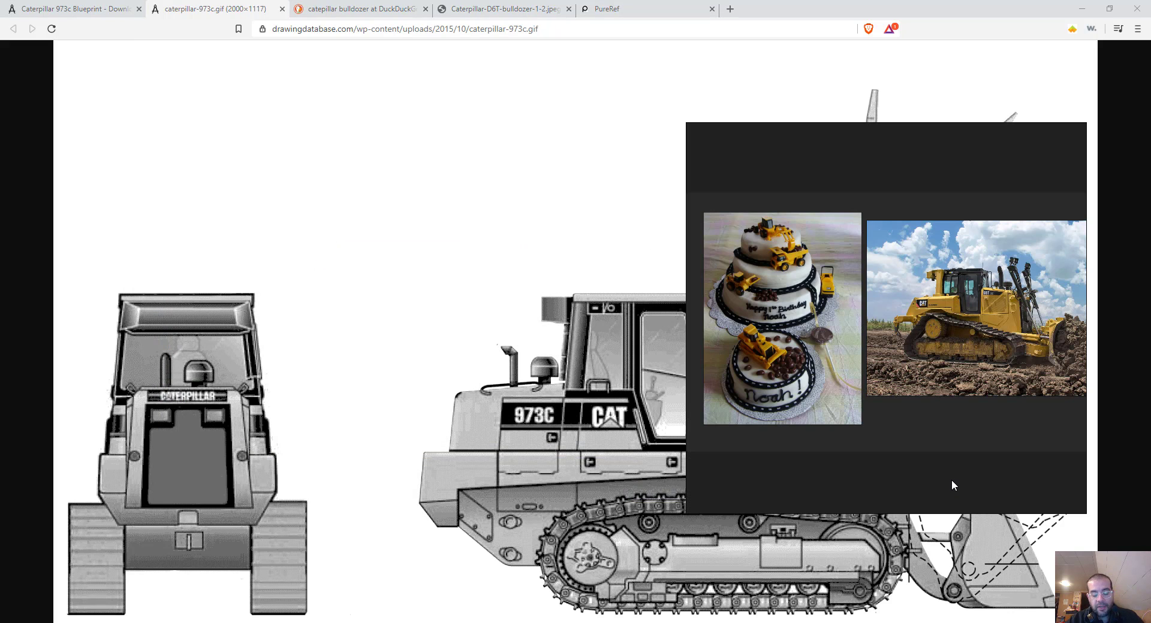
{"action": "key", "text": "ctrl+v"}
{"action": "scroll", "coordinate": [918, 351], "scroll_direction": "down", "scroll_amount": 3}
{"action": "scroll", "coordinate": [920, 375], "scroll_direction": "up", "scroll_amount": 2}
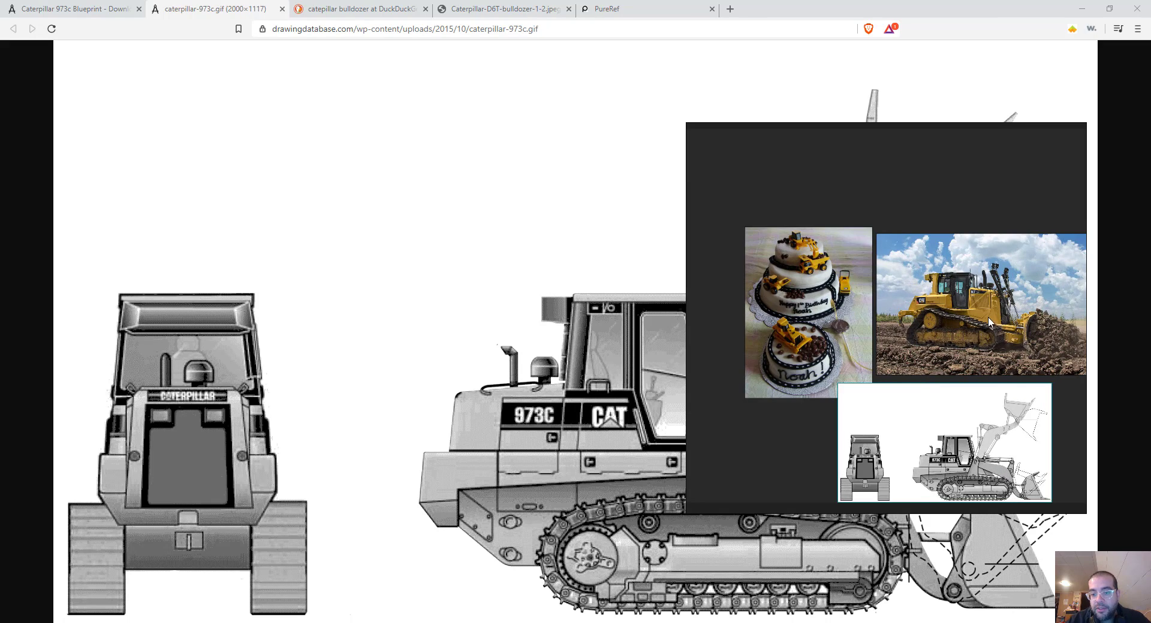
{"action": "right_click_drag", "start_coordinate": [942, 407], "coordinate": [885, 319]}
{"action": "left_click_drag", "start_coordinate": [887, 324], "coordinate": [934, 328]}
{"action": "scroll", "coordinate": [868, 277], "scroll_direction": "up", "scroll_amount": 2}
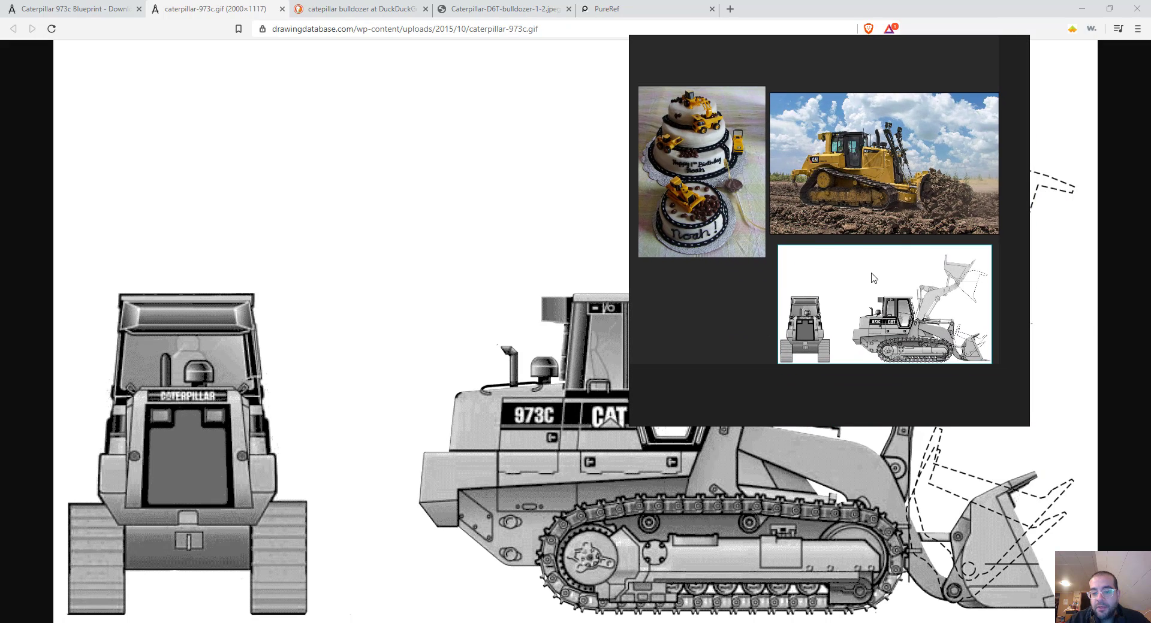
{"action": "scroll", "coordinate": [884, 284], "scroll_direction": "up", "scroll_amount": 1}
{"action": "scroll", "coordinate": [859, 253], "scroll_direction": "down", "scroll_amount": 2}
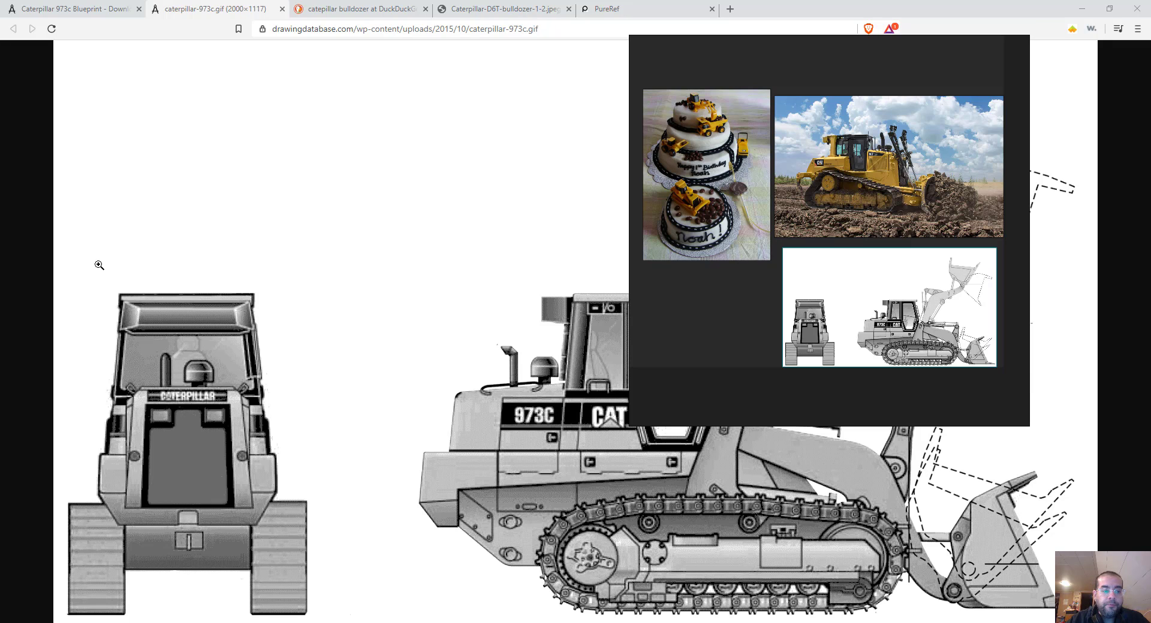
Return to the full-size blueprint page in the browser
{"action": "left_click", "coordinate": [177, 272]}
{"action": "scroll", "coordinate": [422, 283], "scroll_direction": "down", "scroll_amount": 3}
{"action": "scroll", "coordinate": [362, 216], "scroll_direction": "up", "scroll_amount": 3}
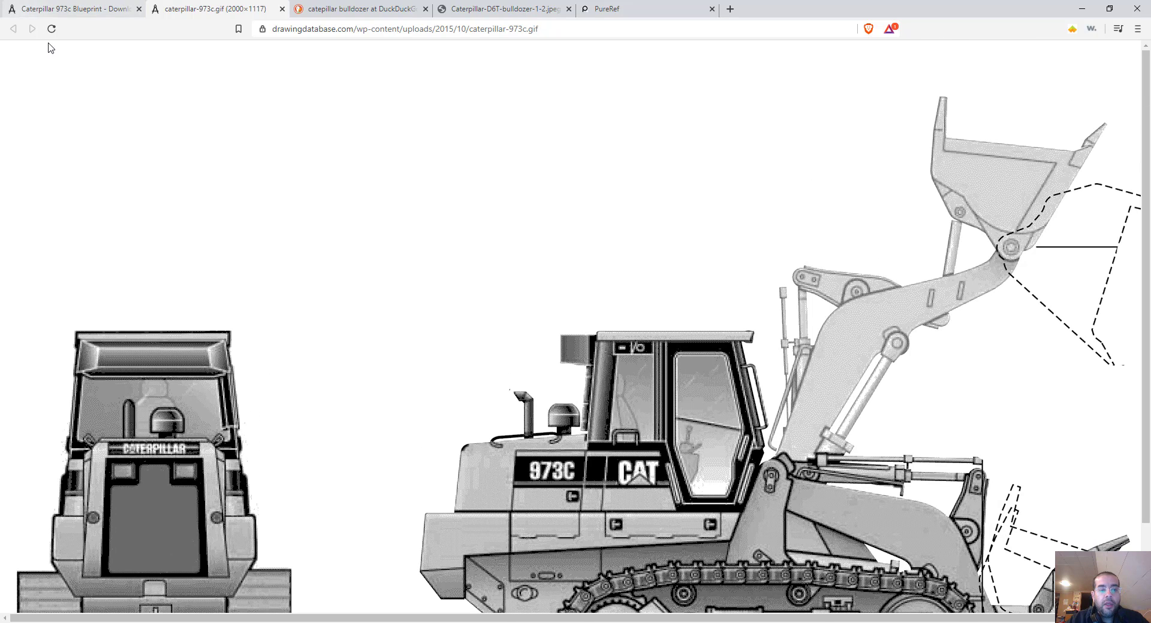
Save the 973c blueprint and locate bulldozer.jpg in its folder
{"action": "right_click", "coordinate": [485, 238]}
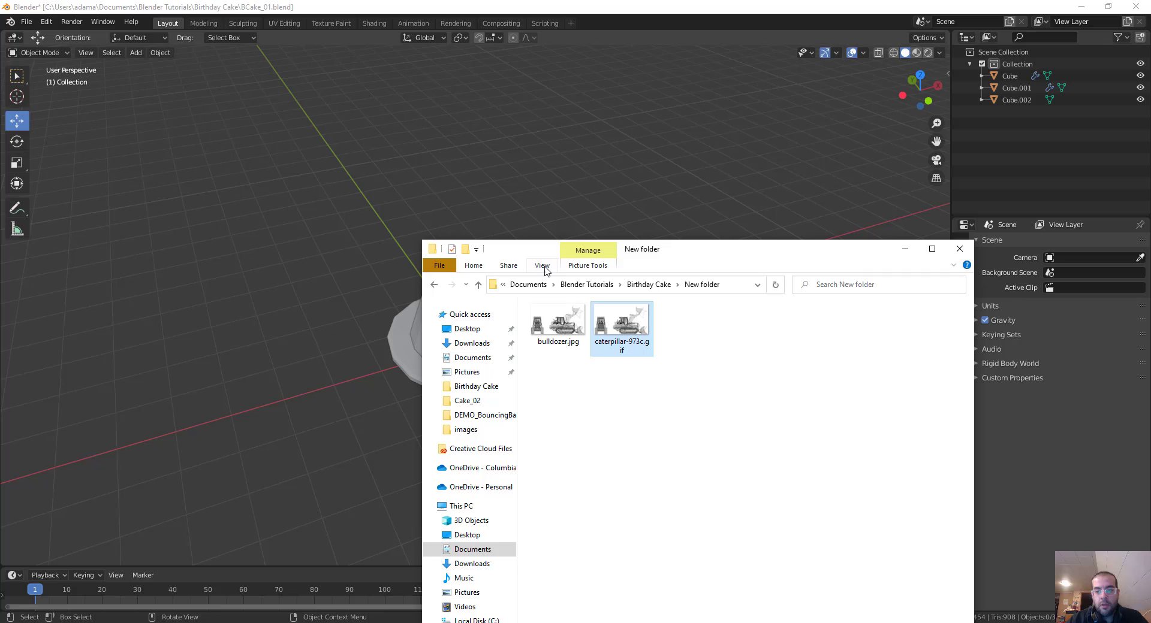
{"action": "left_click_drag", "start_coordinate": [709, 241], "coordinate": [541, 151]}
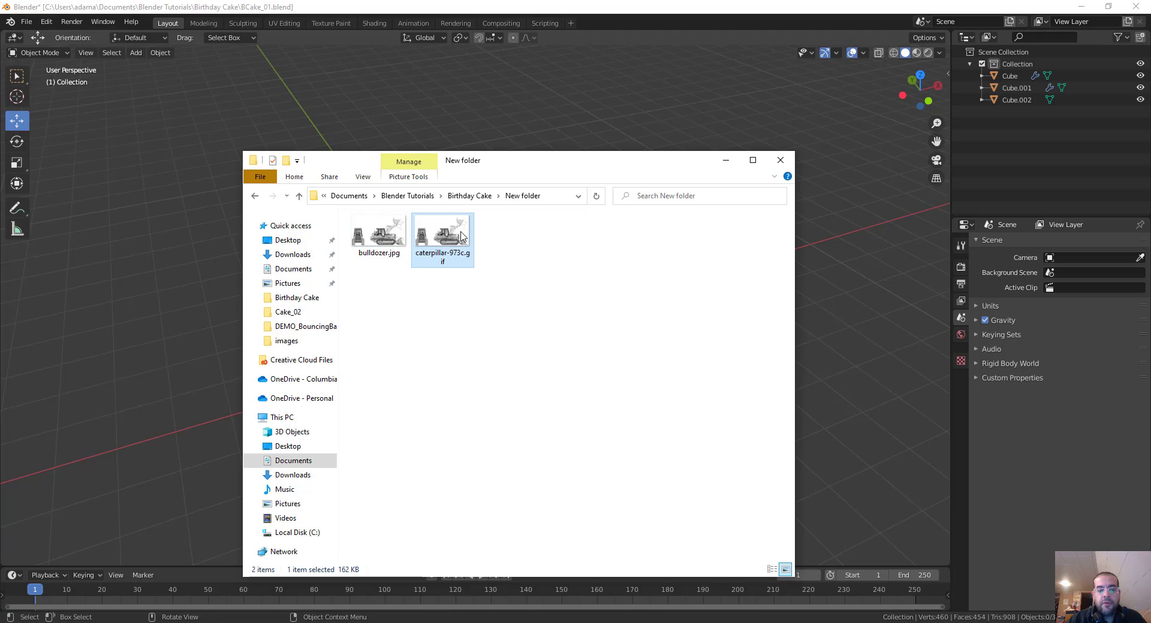
{"action": "left_click", "coordinate": [385, 230]}
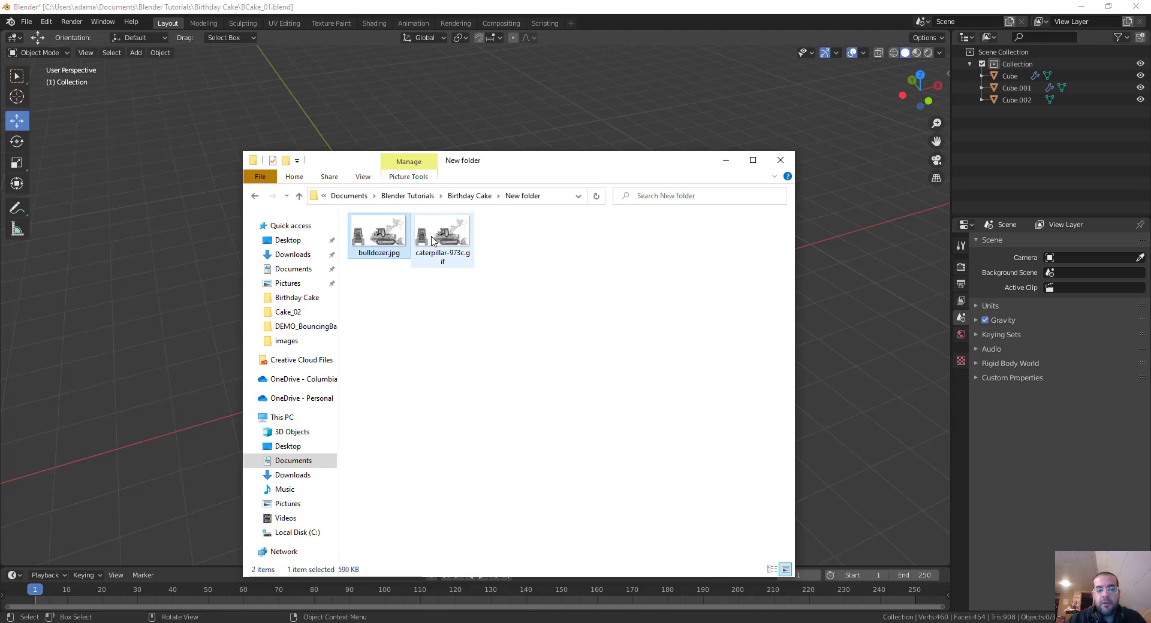
Drag bulldozer.jpg into the Blender viewport as a reference image beside the cake
{"action": "left_click_drag", "start_coordinate": [662, 160], "coordinate": [468, 136]}
{"action": "left_click_drag", "start_coordinate": [300, 221], "coordinate": [773, 305]}
{"action": "left_click_drag", "start_coordinate": [186, 214], "coordinate": [797, 307]}
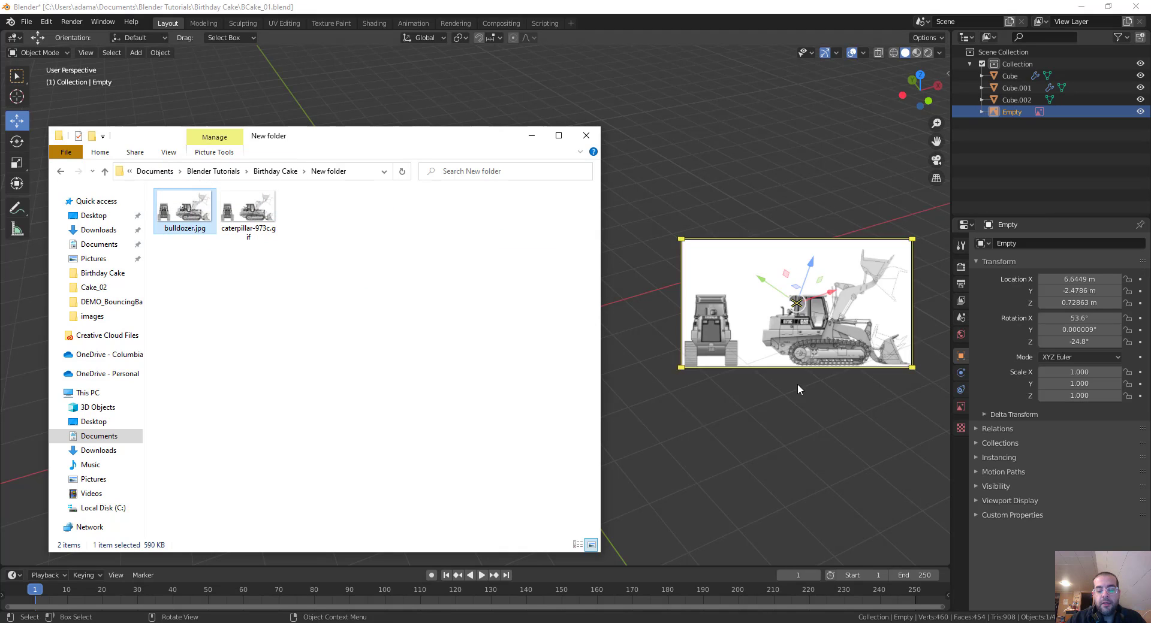
{"action": "mouse_move", "coordinate": [797, 415]}
{"action": "middle_mouse_down"}
{"action": "mouse_move", "coordinate": [761, 312]}
{"action": "mouse_move", "coordinate": [794, 405]}
{"action": "middle_mouse_up"}
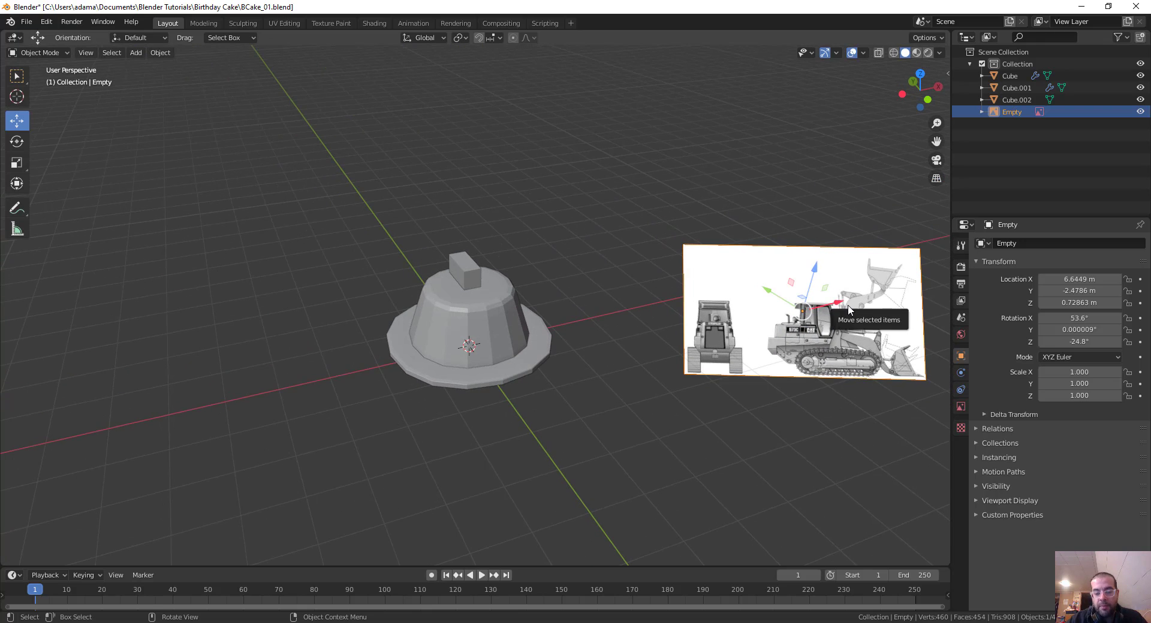
Set the reference image's X, Y and Z rotation to 0 so it lies flat on the grid
{"action": "key", "text": "n"}
{"action": "left_click_drag", "start_coordinate": [888, 147], "coordinate": [888, 170]}
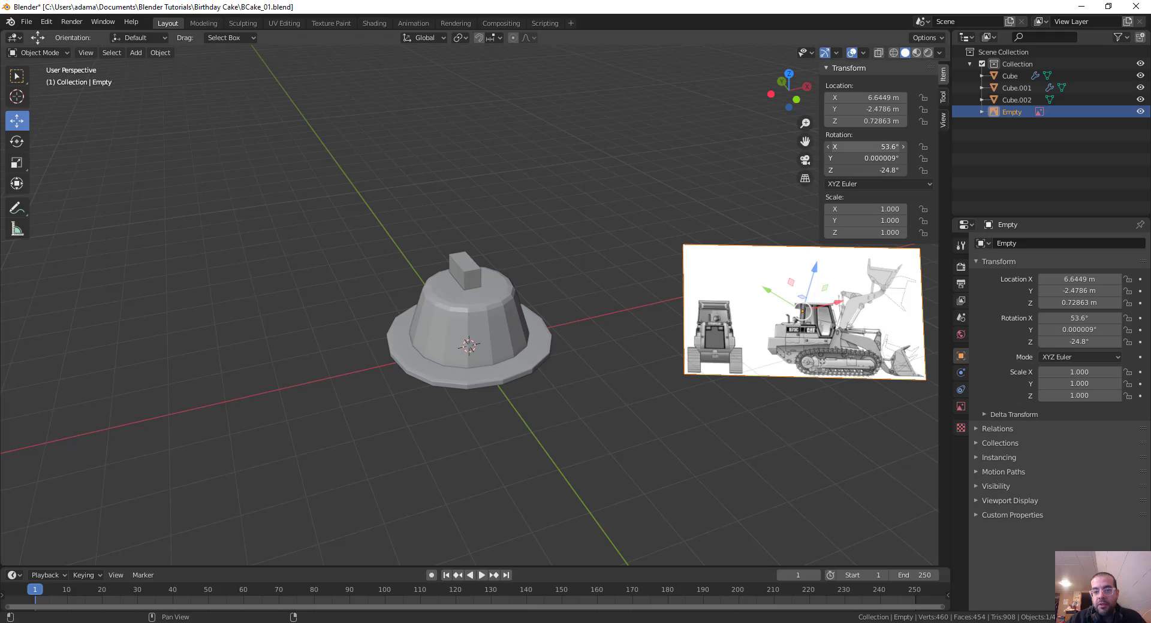
{"action": "type", "text": "0"}
{"action": "key", "text": "Return"}
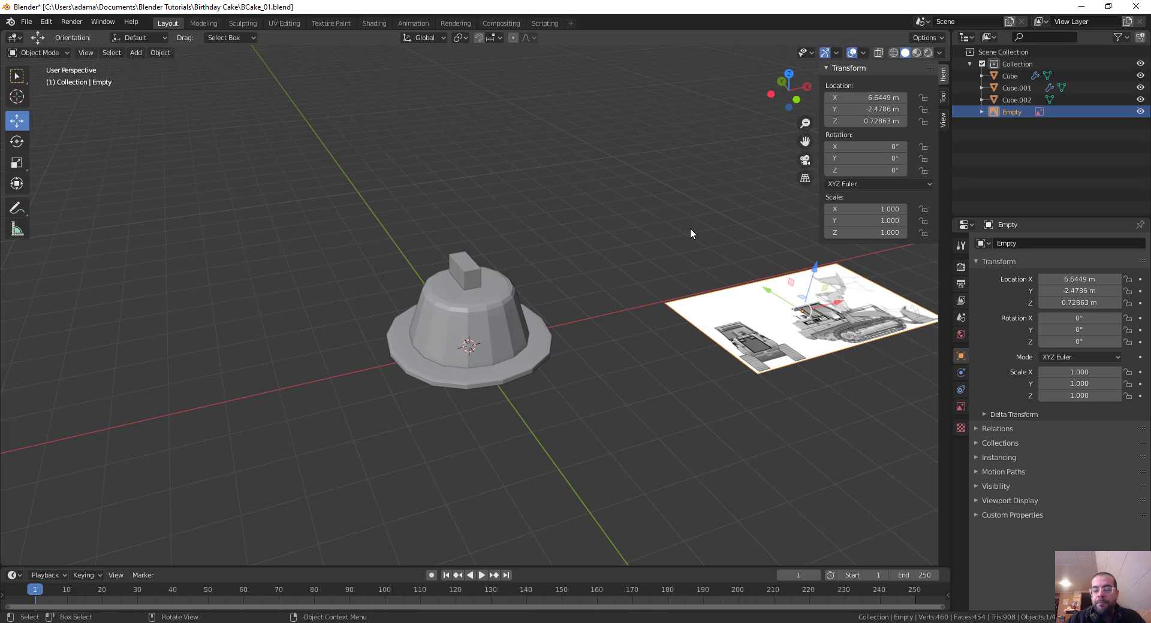
Hide the cake cubes and move the image plane into a new collection named Bulldozer
{"action": "left_click", "coordinate": [1140, 100]}
{"action": "left_click", "coordinate": [1140, 87]}
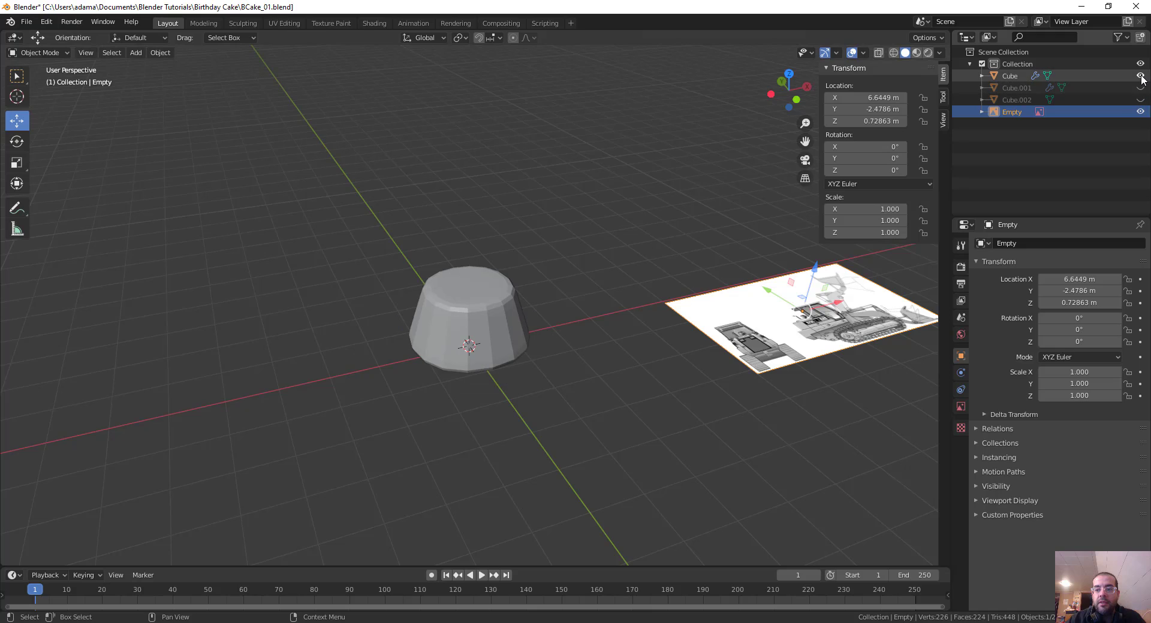
{"action": "left_click", "coordinate": [1141, 75]}
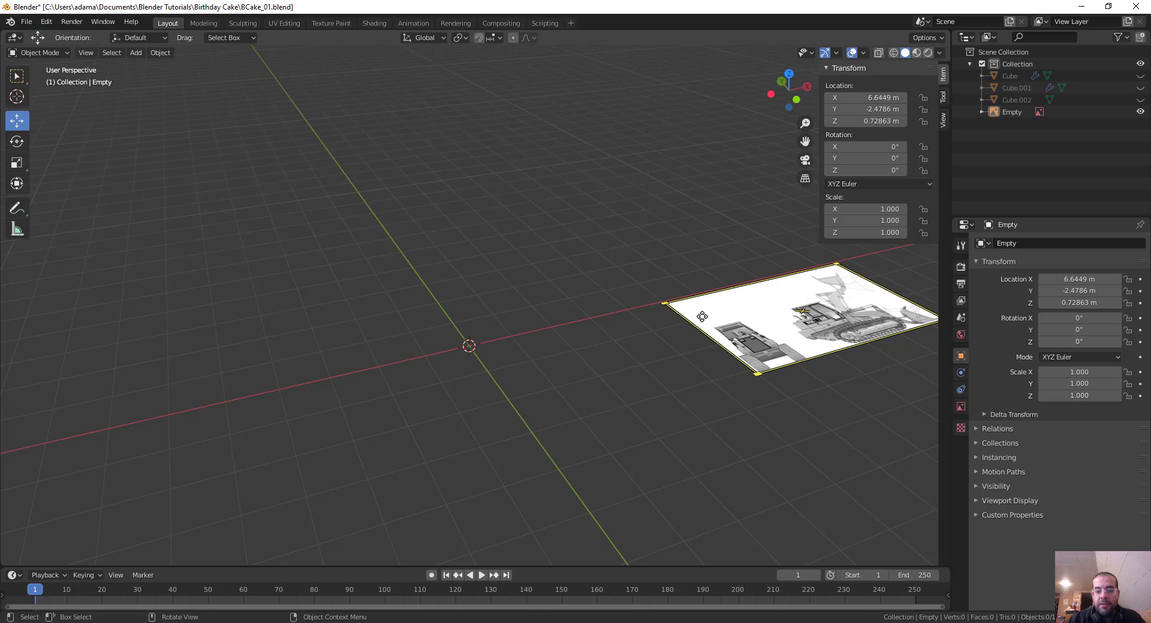
{"action": "left_click", "coordinate": [701, 316]}
{"action": "key", "text": "m"}
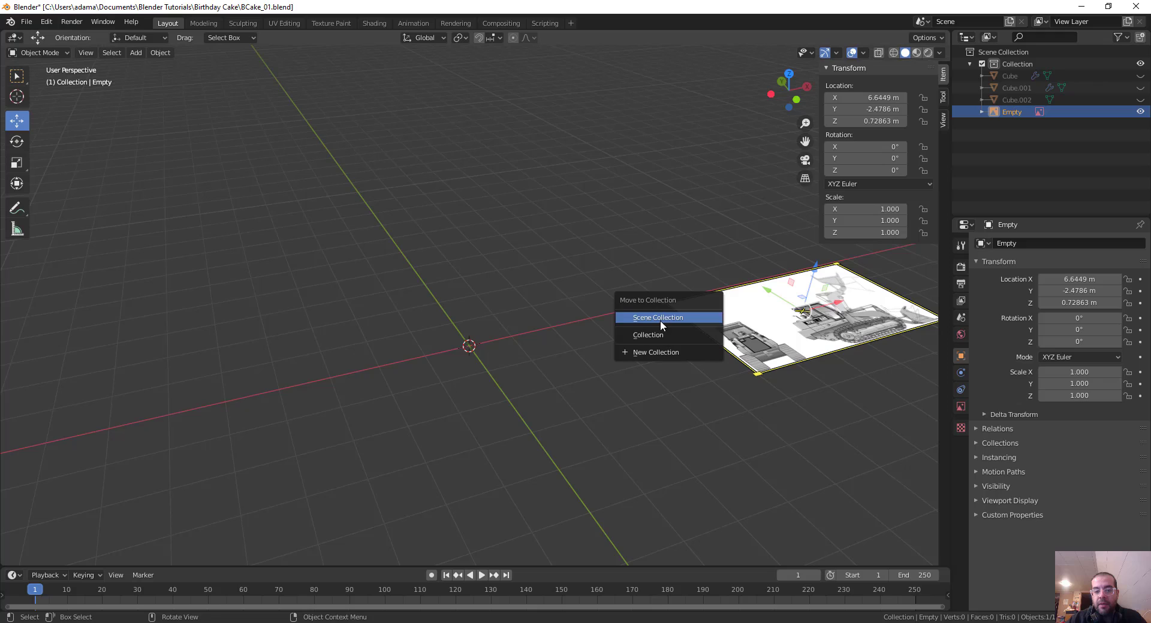
{"action": "left_click", "coordinate": [657, 352]}
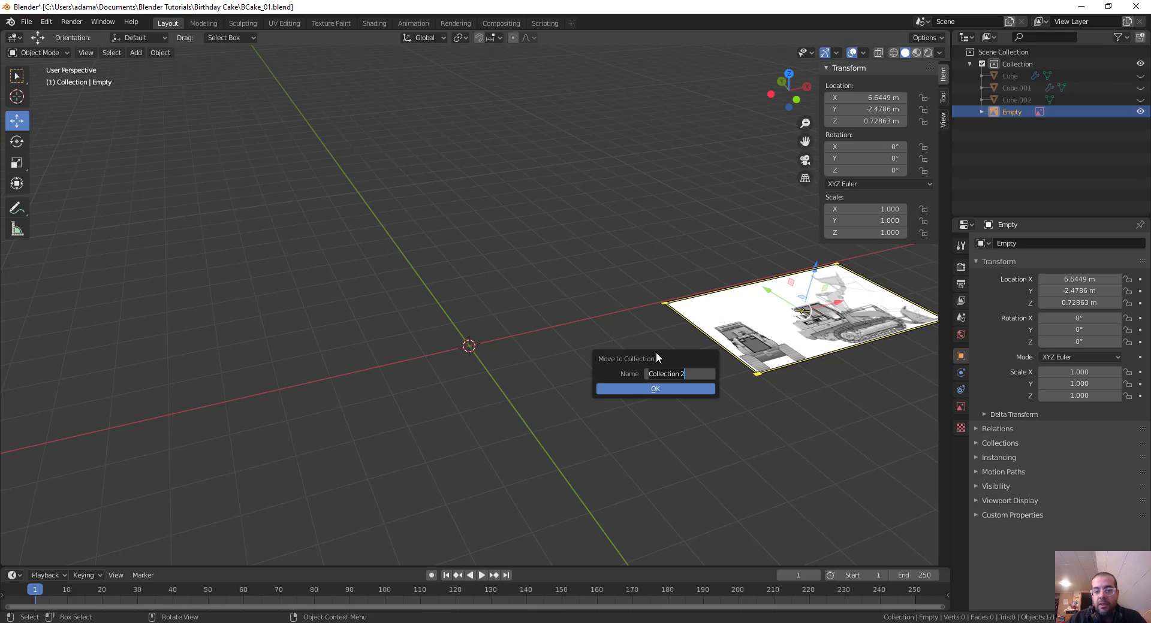
{"action": "type", "text": "Bu"}
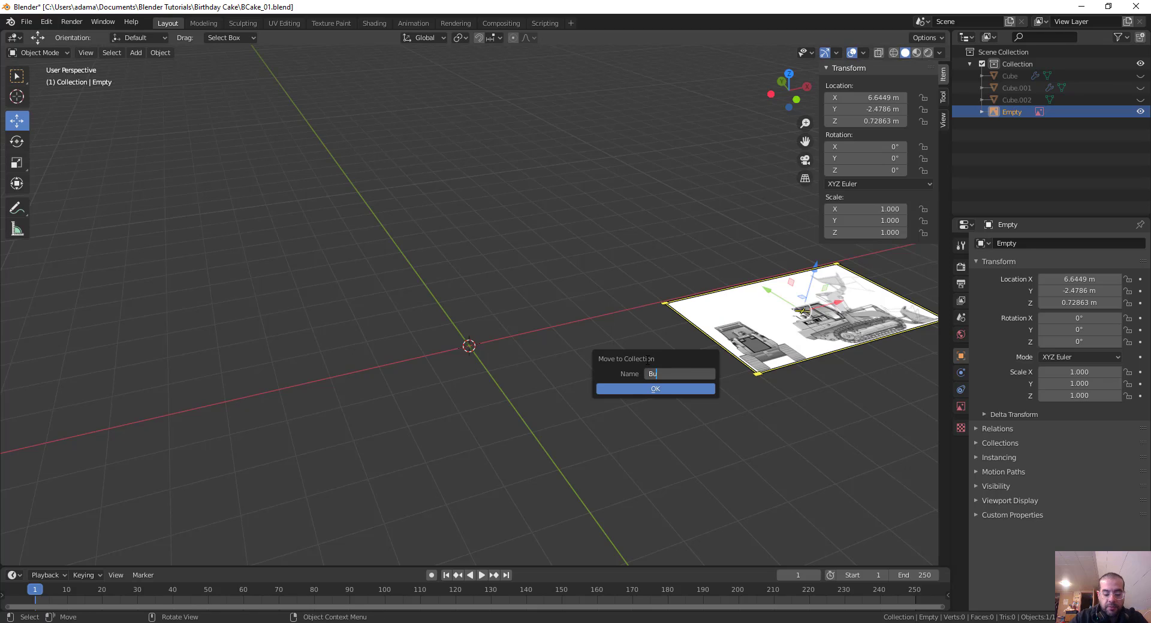
{"action": "type", "text": "lldoze"}
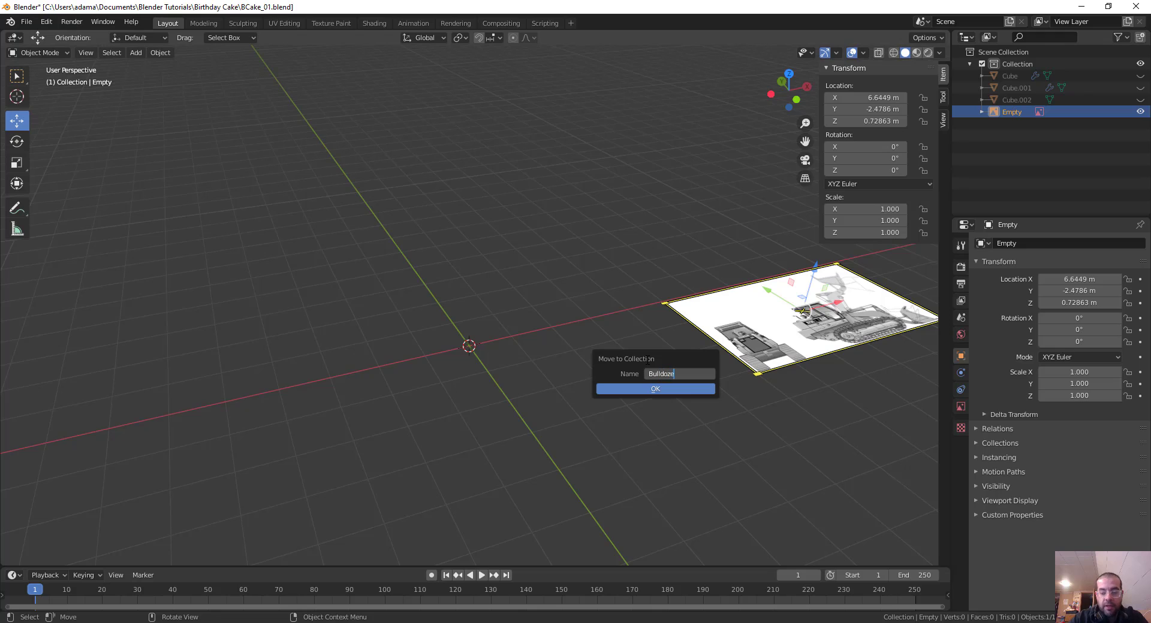
{"action": "type", "text": "r"}
{"action": "key", "text": "Return"}
{"action": "left_click", "coordinate": [670, 389]}
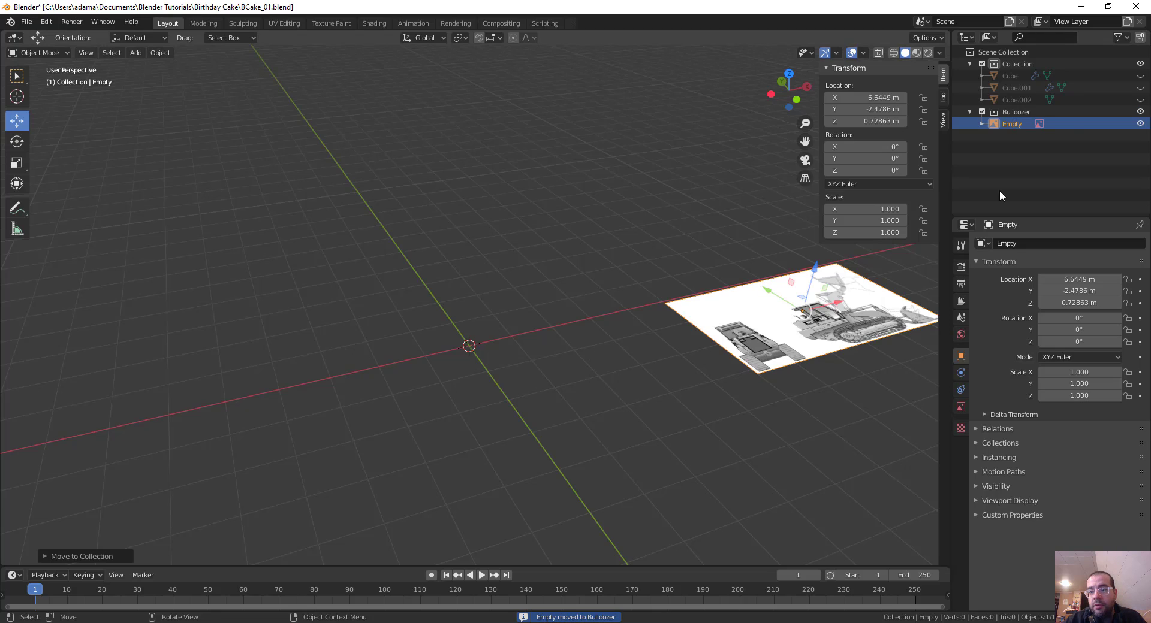
Toggle the Bulldozer and cake collections' visibility to check them, restoring all cake parts
{"action": "left_click", "coordinate": [981, 112]}
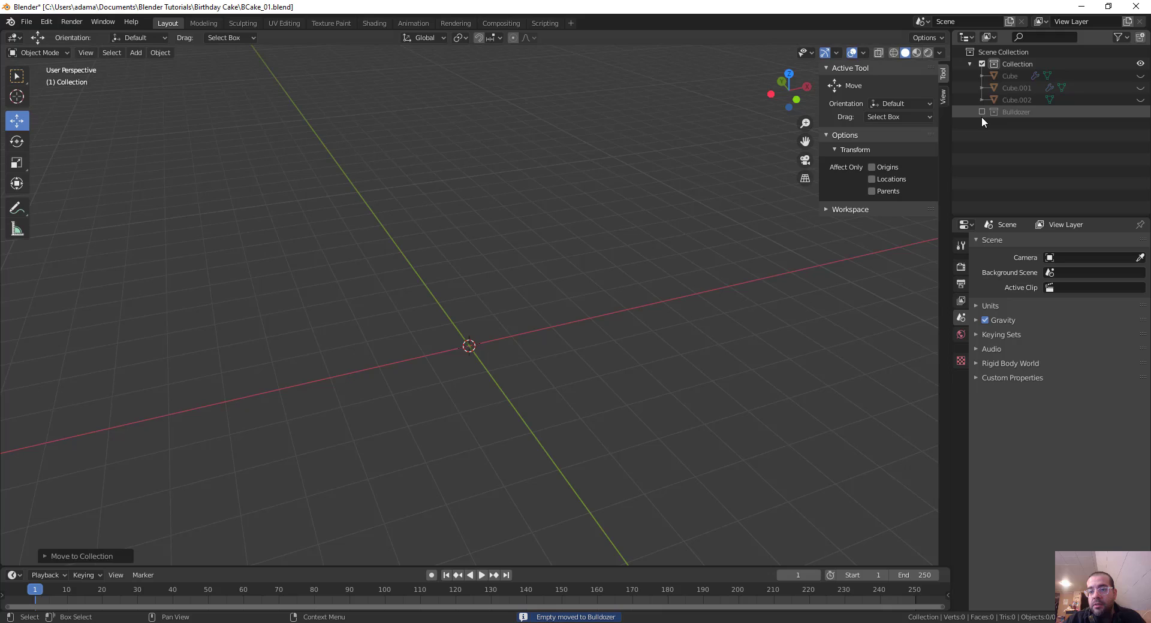
{"action": "left_click", "coordinate": [1019, 112]}
{"action": "left_click", "coordinate": [1140, 75]}
{"action": "left_click", "coordinate": [1139, 88]}
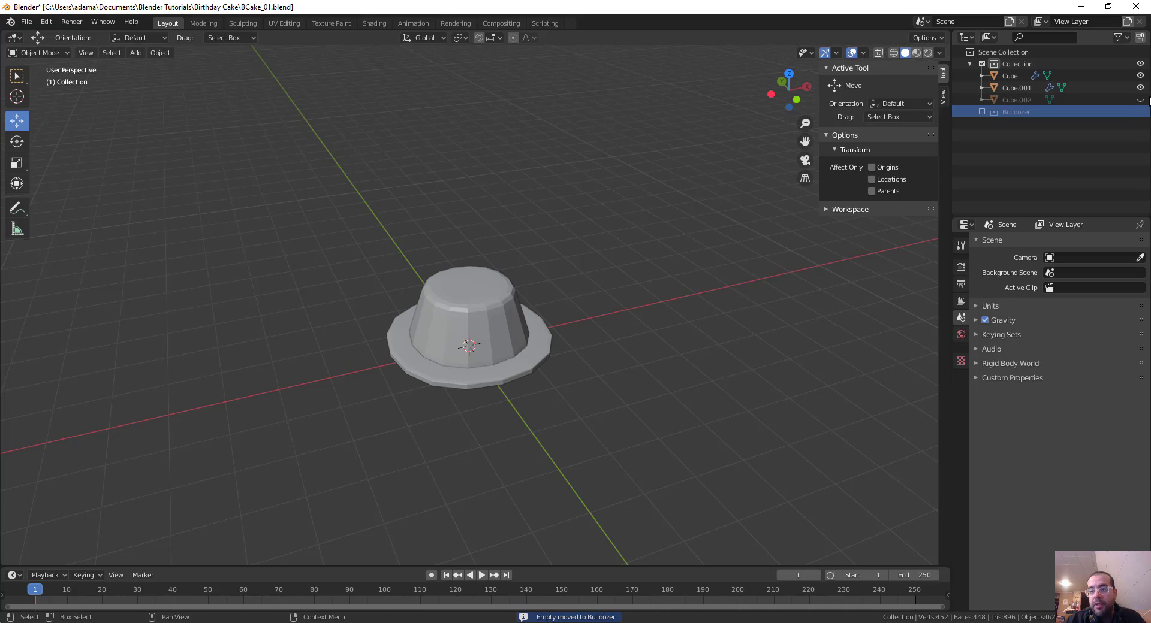
{"action": "left_click", "coordinate": [1140, 100]}
{"action": "left_click", "coordinate": [982, 112]}
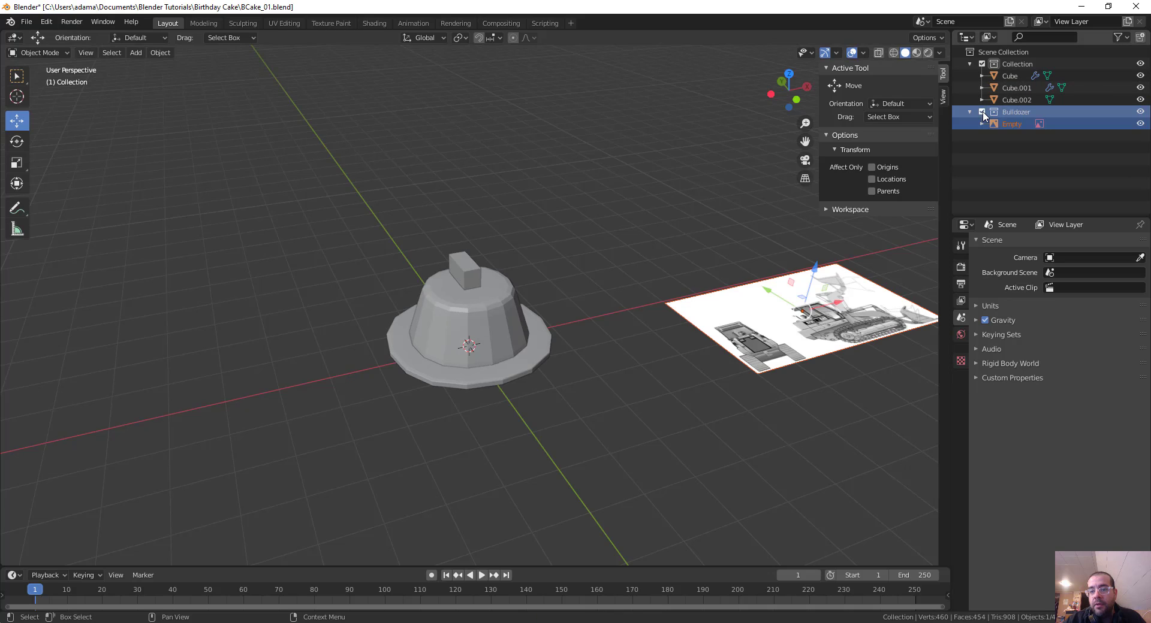
{"action": "left_click", "coordinate": [981, 63]}
{"action": "left_click", "coordinate": [982, 64]}
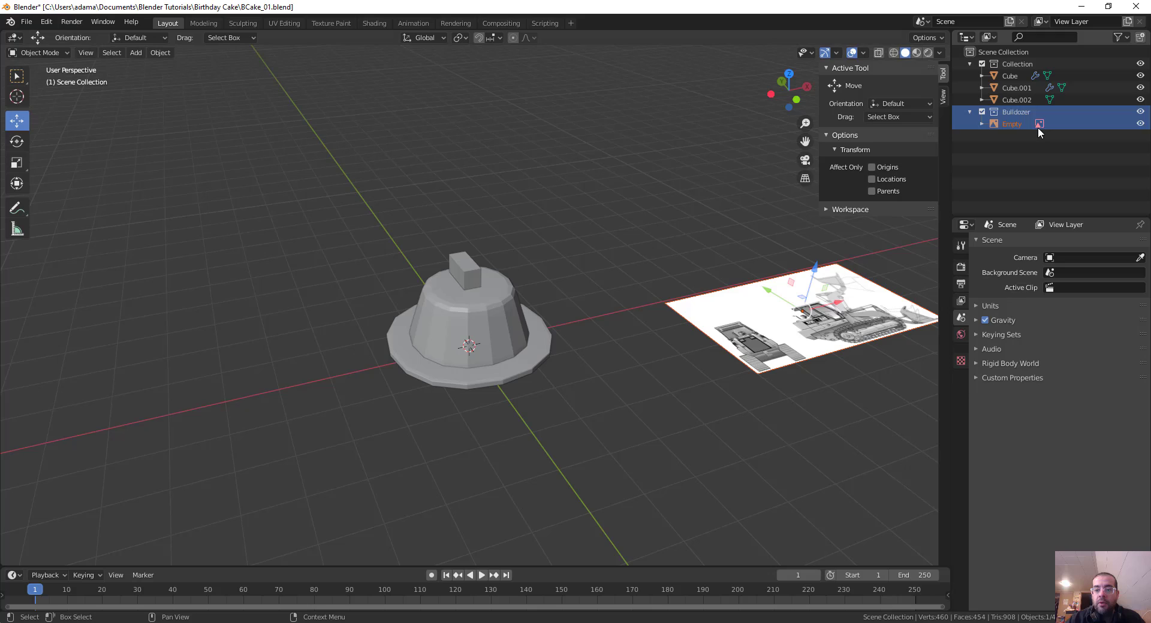
Rename the Empty reference object to Front
{"action": "left_click", "coordinate": [1017, 125]}
{"action": "double_click", "coordinate": [1017, 125]}
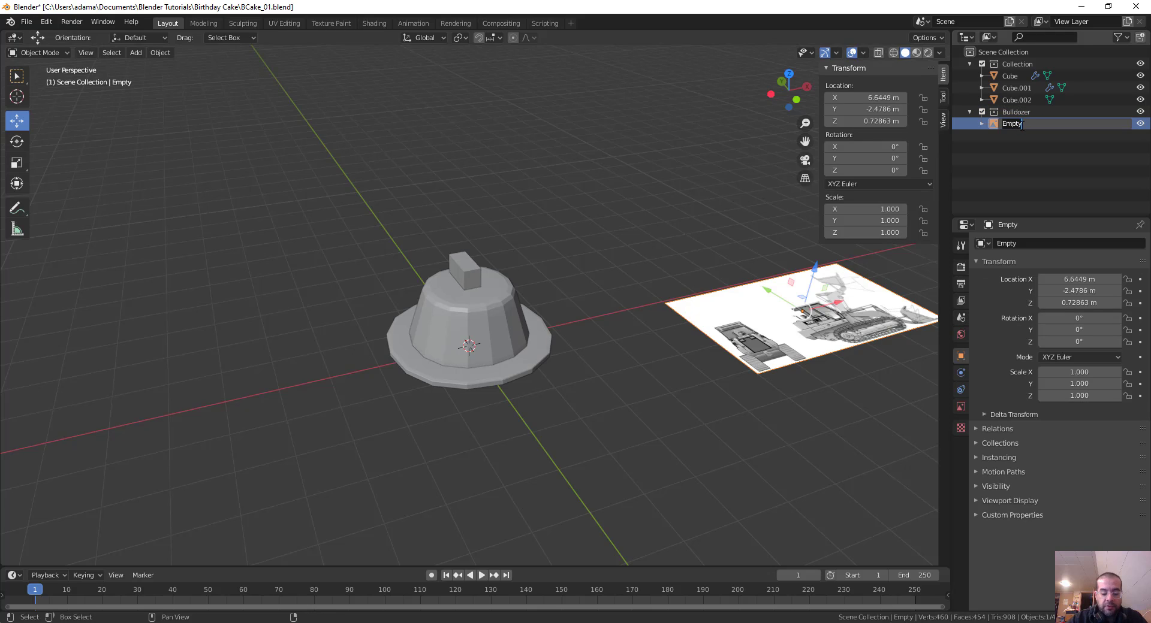
{"action": "type", "text": "Front"}
{"action": "key", "text": "Return"}
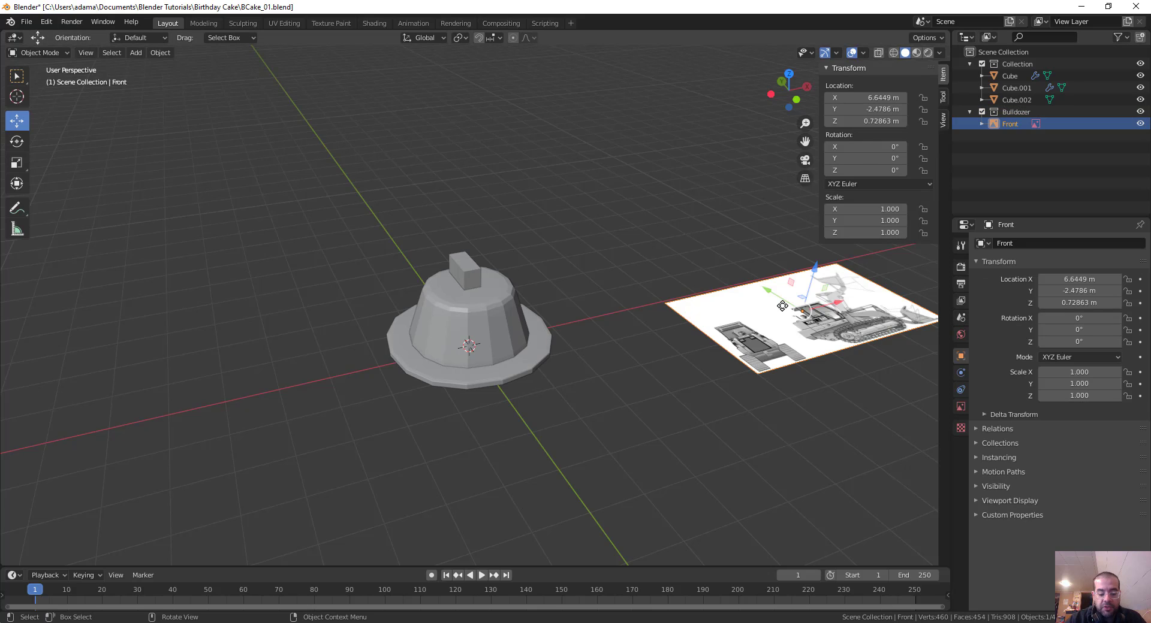
Duplicate Front in place, name the copy Side, and set its X rotation to 90°
{"action": "key", "text": "shift+d"}
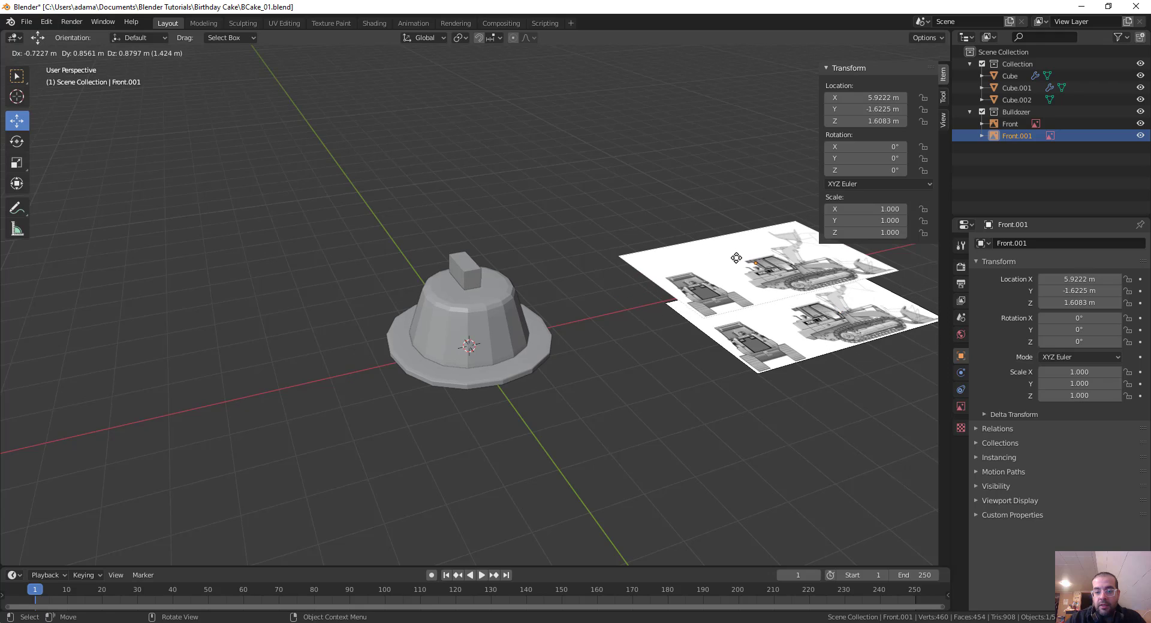
{"action": "right_click", "coordinate": [736, 258]}
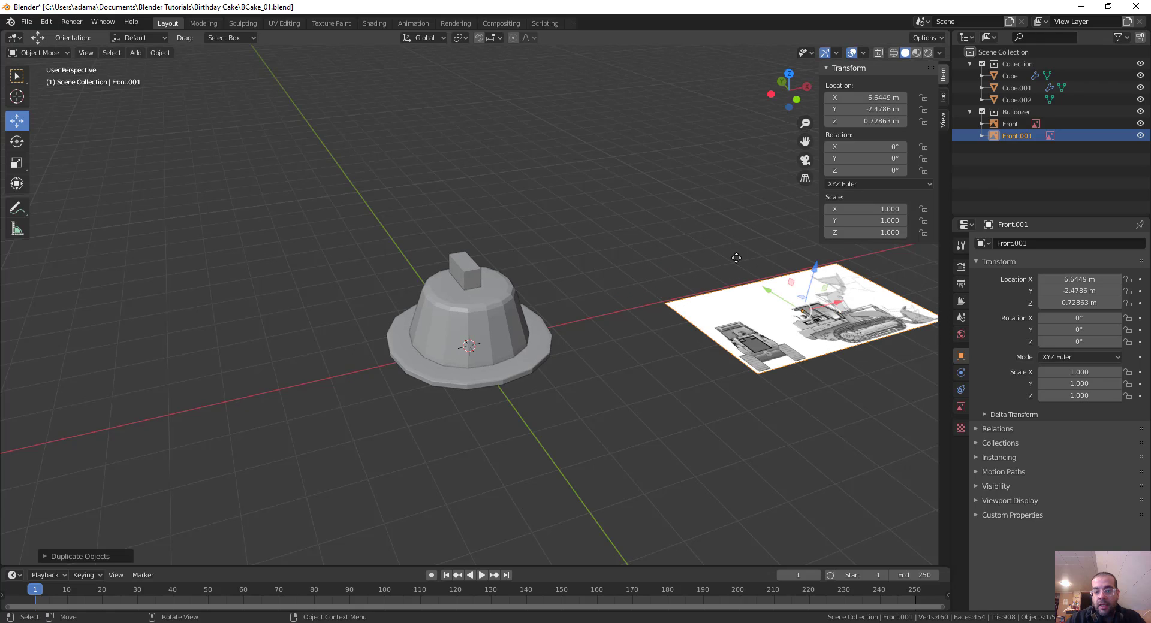
{"action": "double_click", "coordinate": [1018, 135]}
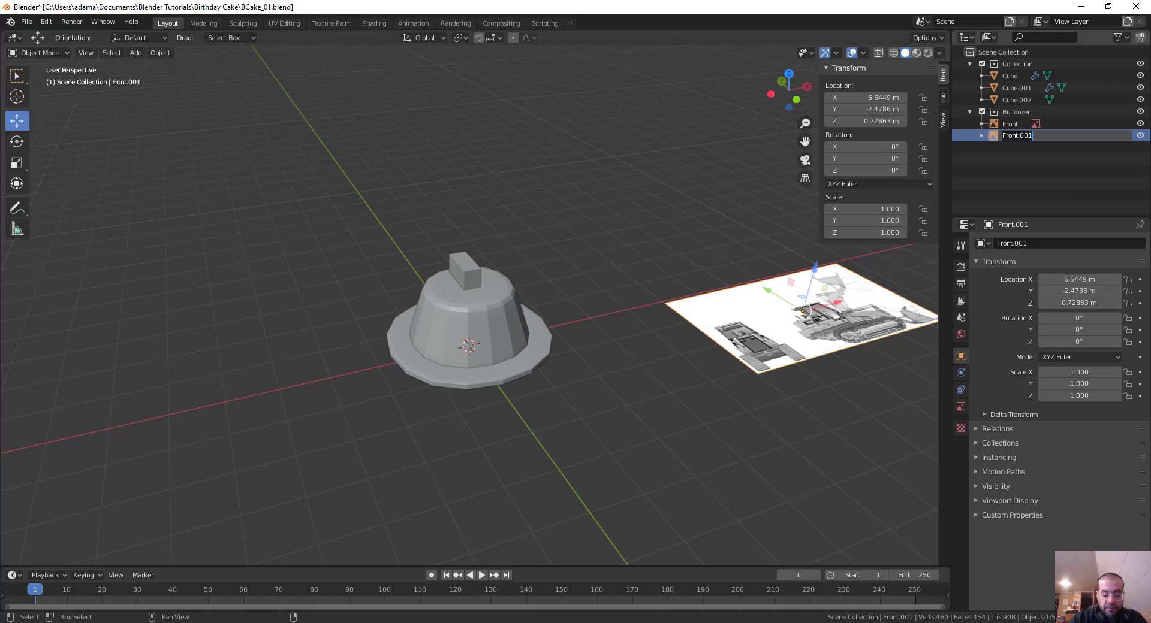
{"action": "type", "text": "Side"}
{"action": "key", "text": "Return"}
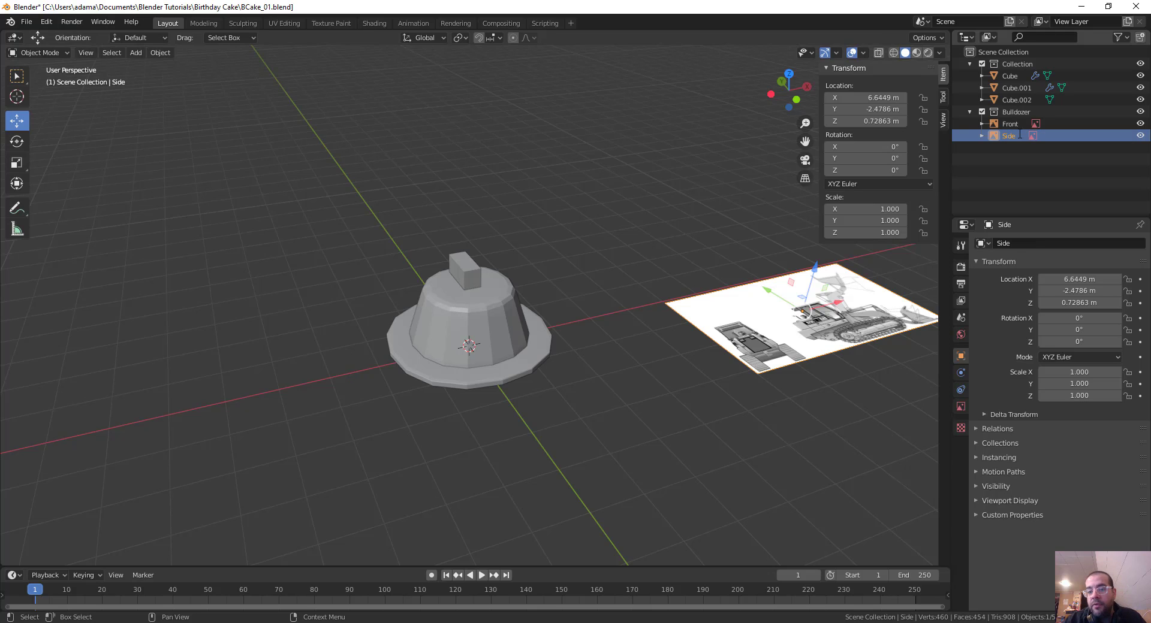
{"action": "mouse_move", "coordinate": [876, 161]}
{"action": "left_mouse_down"}
{"action": "mouse_move", "coordinate": [854, 161]}
{"action": "mouse_move", "coordinate": [885, 160]}
{"action": "mouse_move", "coordinate": [881, 170]}
{"action": "left_mouse_up"}
{"action": "key", "text": "ctrl+z"}
{"action": "key", "text": "ctrl+z"}
{"action": "left_click", "coordinate": [880, 143]}
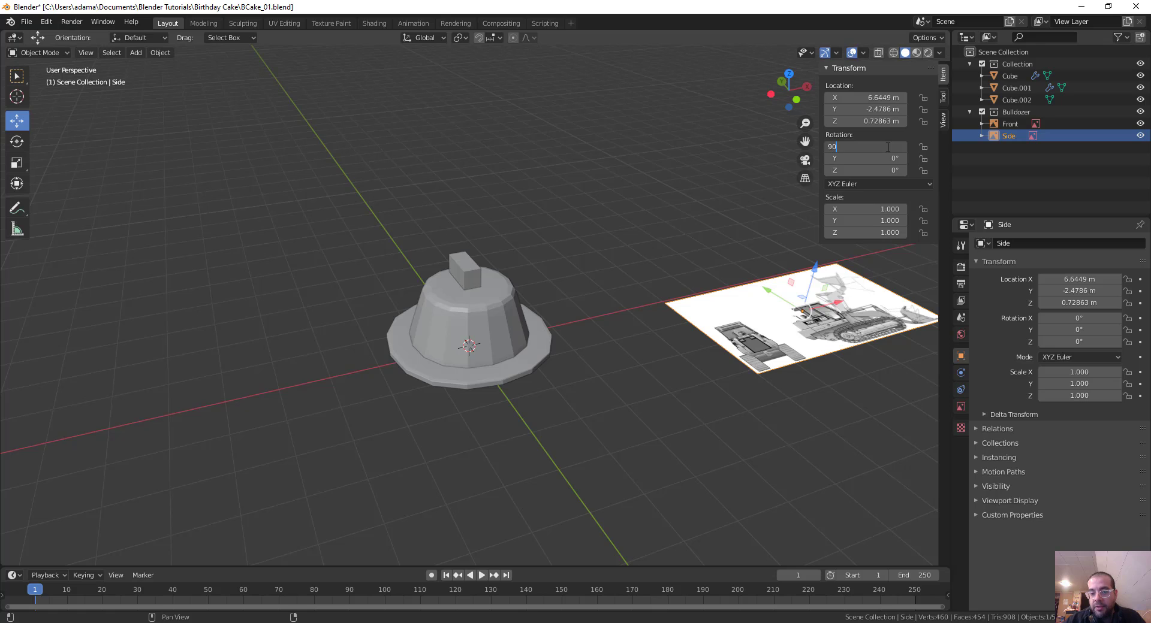
{"action": "key", "text": "Return"}
Set the Side plane's Z rotation to 90°
{"action": "mouse_move", "coordinate": [878, 170]}
{"action": "left_mouse_down"}
{"action": "mouse_move", "coordinate": [863, 170]}
{"action": "mouse_move", "coordinate": [874, 170]}
{"action": "left_mouse_up"}
{"action": "key", "text": "KP_9"}
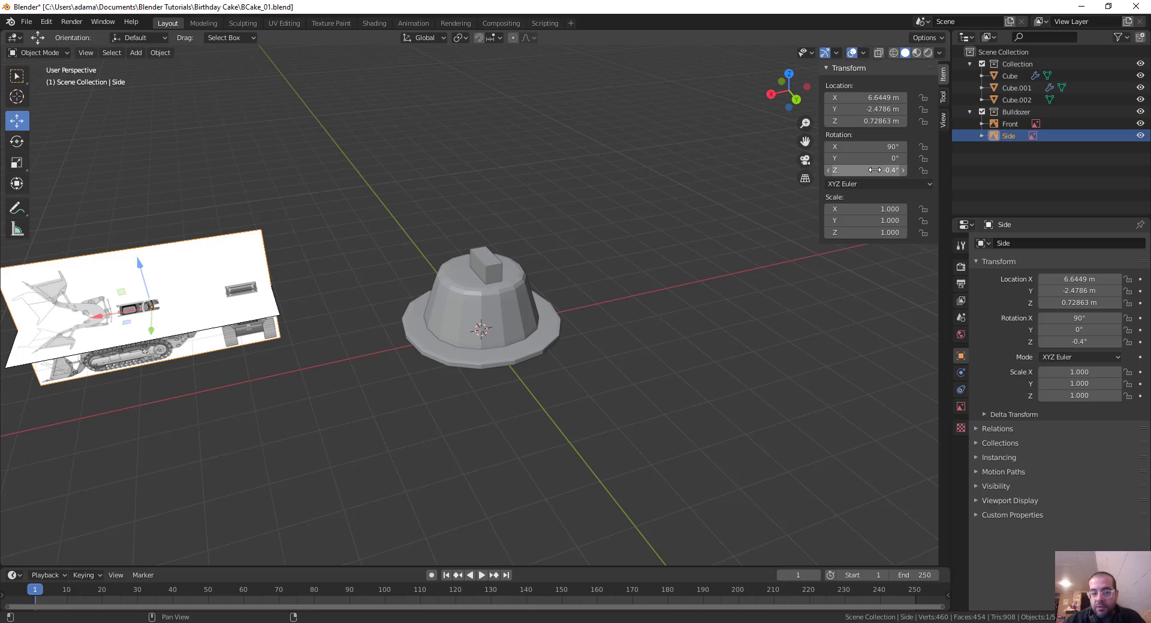
{"action": "left_click", "coordinate": [874, 170]}
{"action": "left_click", "coordinate": [874, 170]}
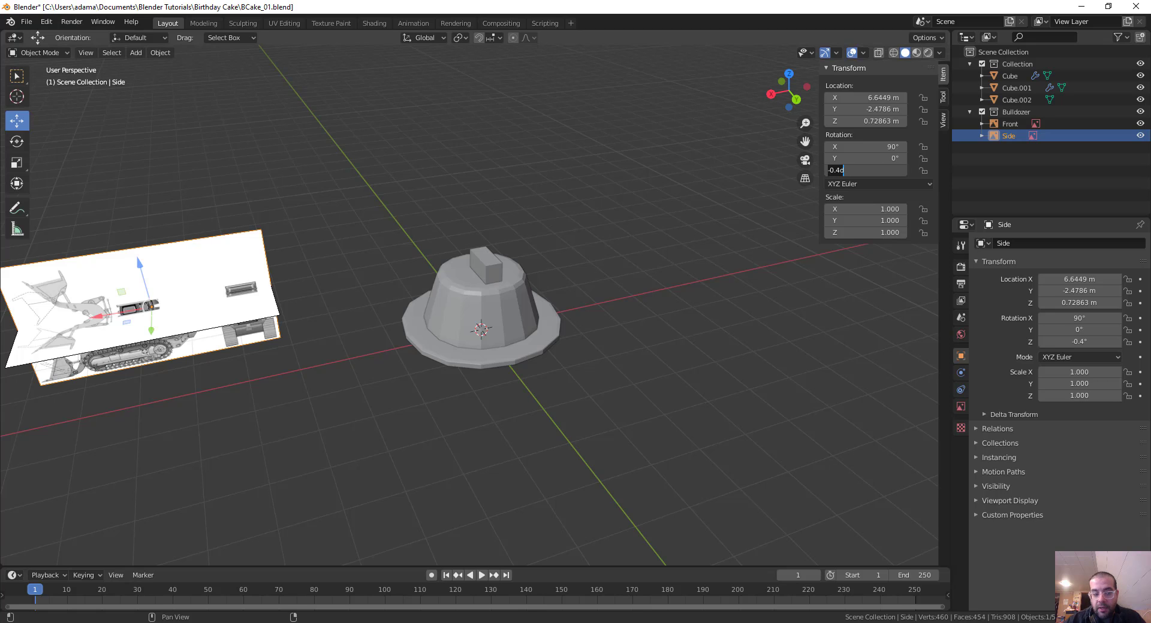
{"action": "key", "text": "BackSpace"}
{"action": "key", "text": "BackSpace"}
{"action": "key", "text": "BackSpace"}
{"action": "key", "text": "BackSpace"}
{"action": "key", "text": "BackSpace"}
{"action": "type", "text": "90"}
{"action": "key", "text": "Return"}
{"action": "scroll", "coordinate": [450, 257], "scroll_direction": "down", "scroll_amount": 3}
{"action": "scroll", "coordinate": [406, 331], "scroll_direction": "up", "scroll_amount": 3}
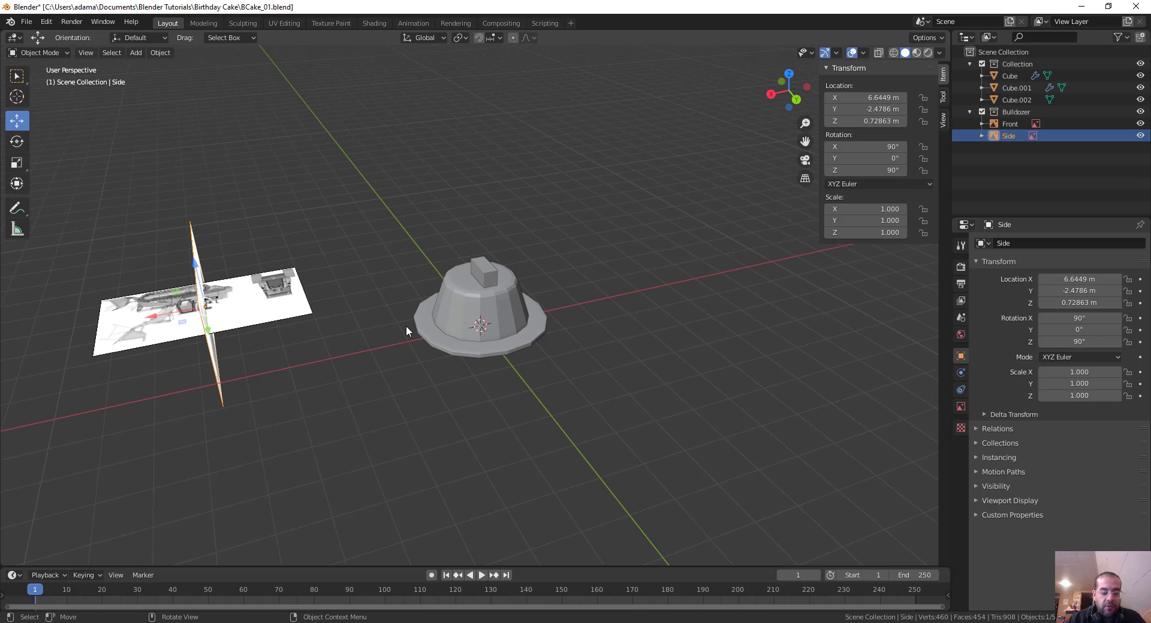
Rotate the Side plane 90° with R, abandon an extra Z turn, and select the Front plane
{"action": "key", "text": "r"}
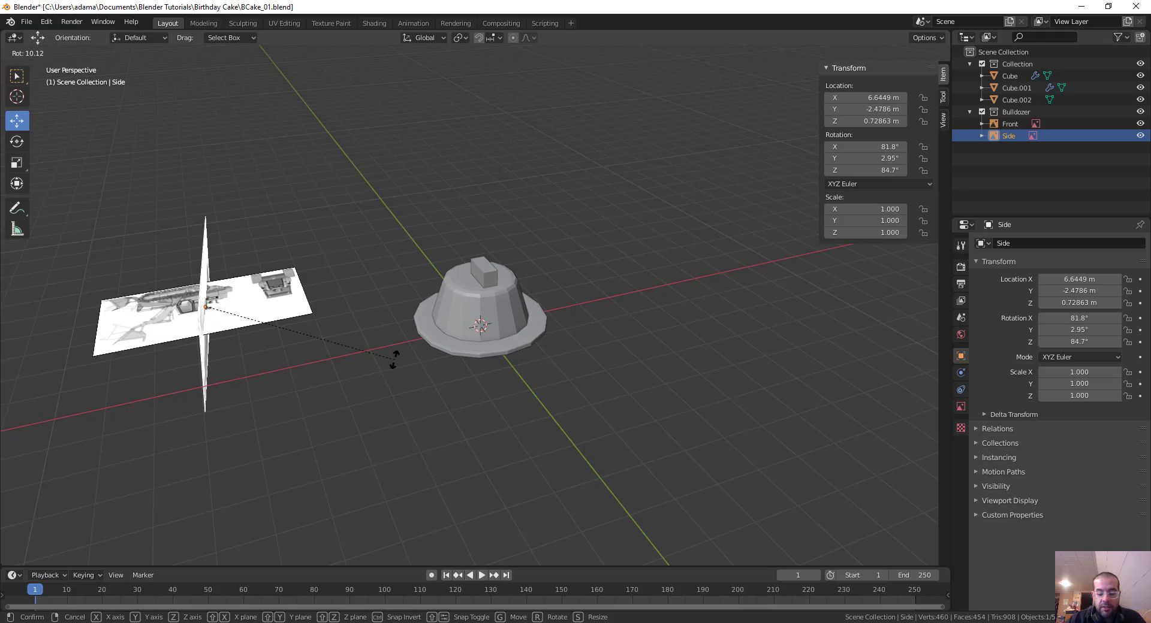
{"action": "type", "text": "90"}
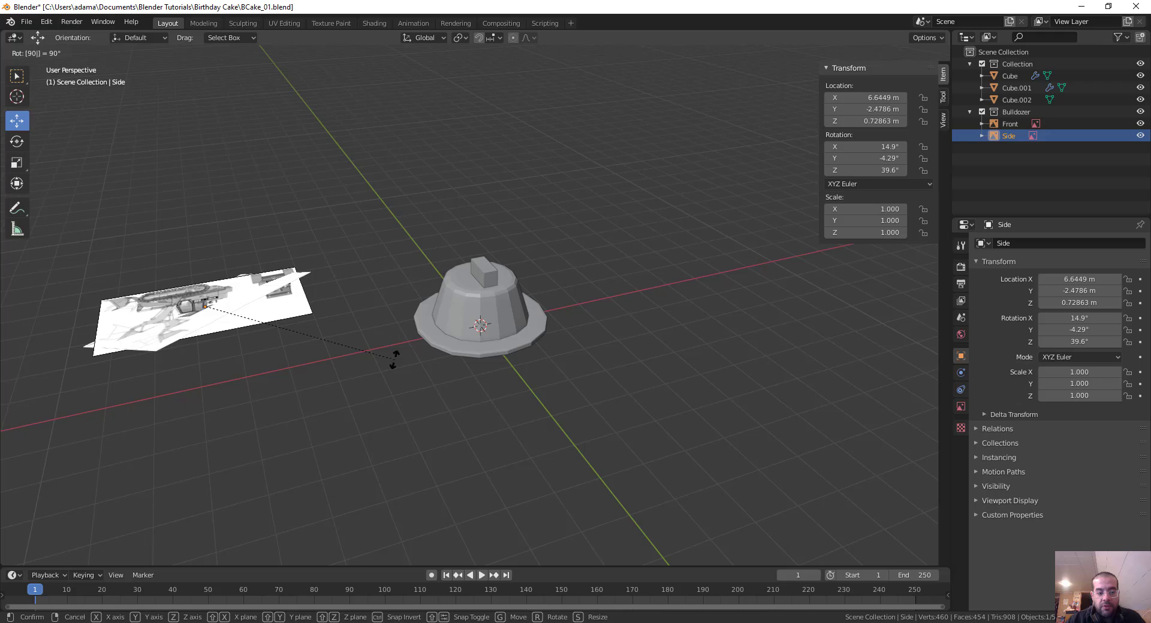
{"action": "key", "text": "Return"}
{"action": "key", "text": "r"}
{"action": "type", "text": "z"}
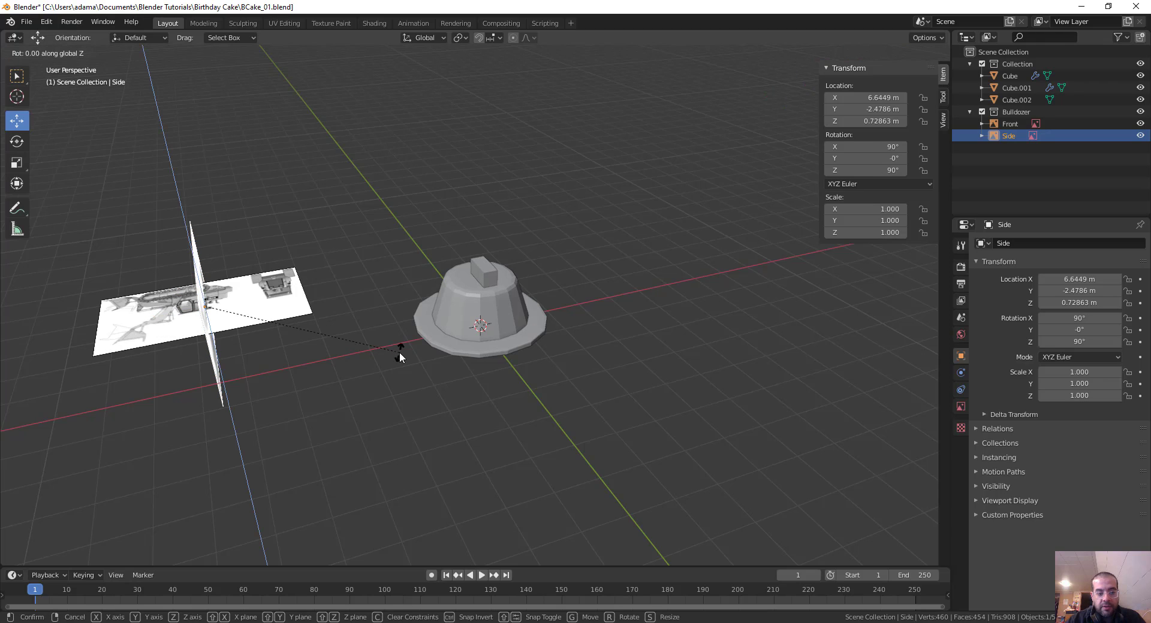
{"action": "type", "text": "90"}
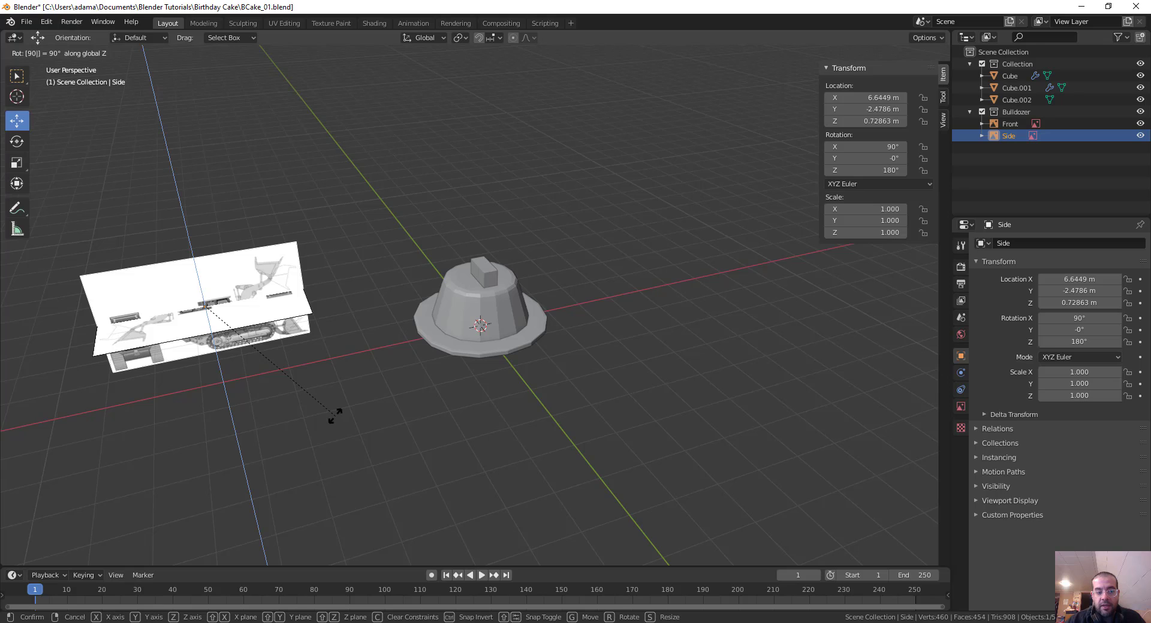
{"action": "key", "text": "Escape"}
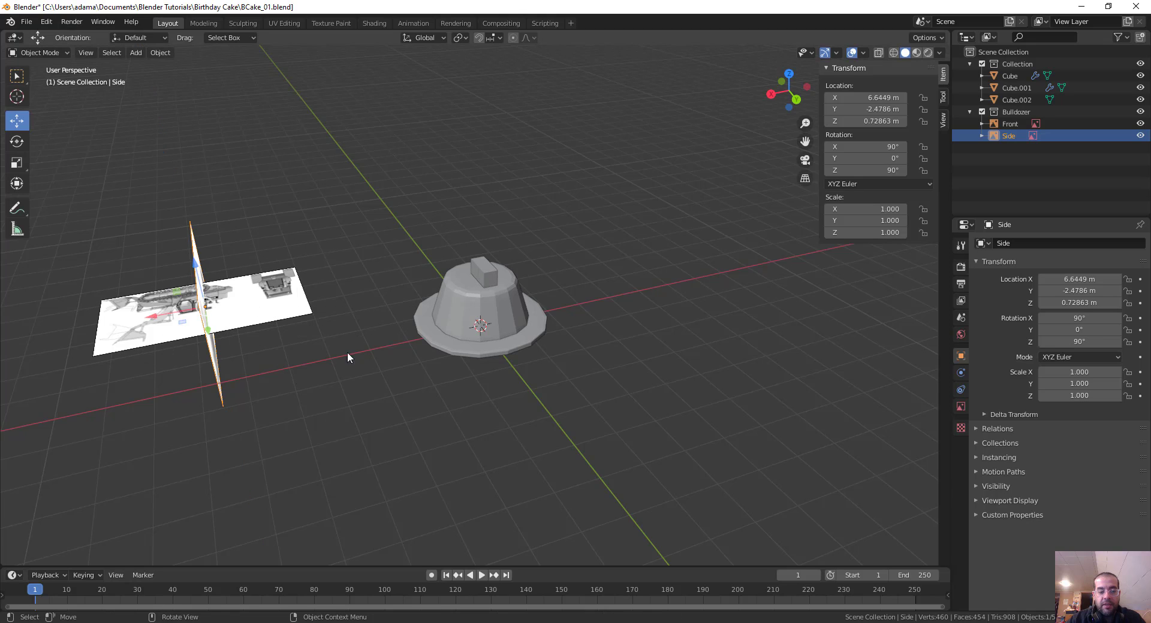
{"action": "scroll", "coordinate": [348, 358], "scroll_direction": "down", "scroll_amount": 2}
{"action": "left_click", "coordinate": [285, 310]}
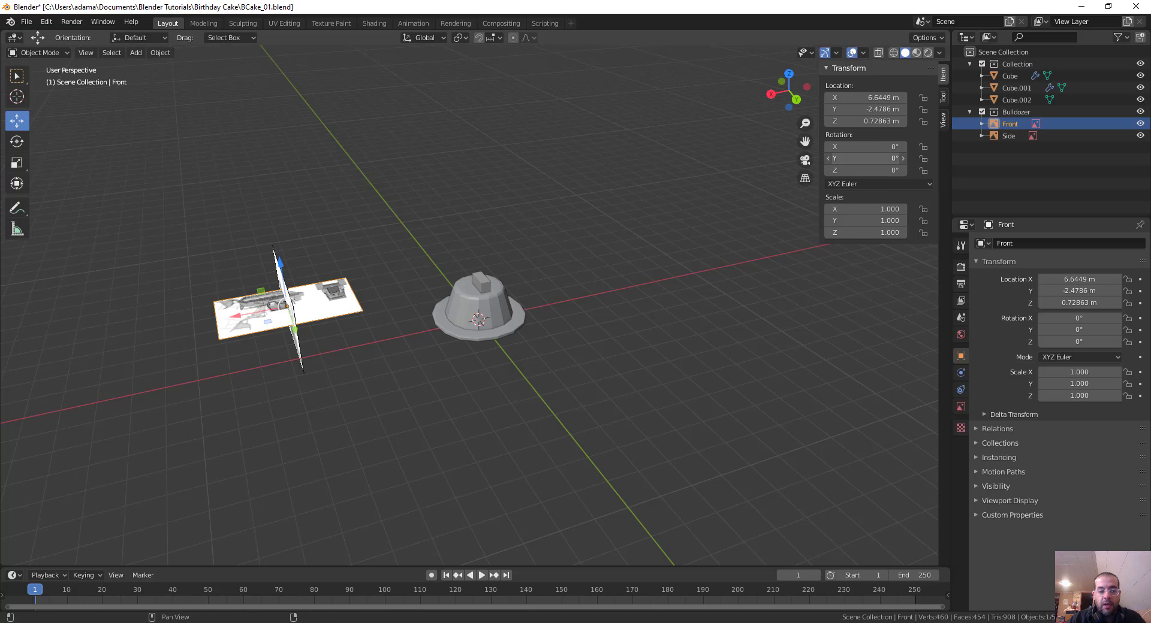
Undo the accidental tilt, rotate Front 90° on X, and slide it along X to 4.1941 m
{"action": "mouse_move", "coordinate": [865, 158]}
{"action": "left_mouse_down"}
{"action": "mouse_move", "coordinate": [839, 158]}
{"action": "mouse_move", "coordinate": [883, 147]}
{"action": "left_mouse_up"}
{"action": "key", "text": "ctrl+z"}
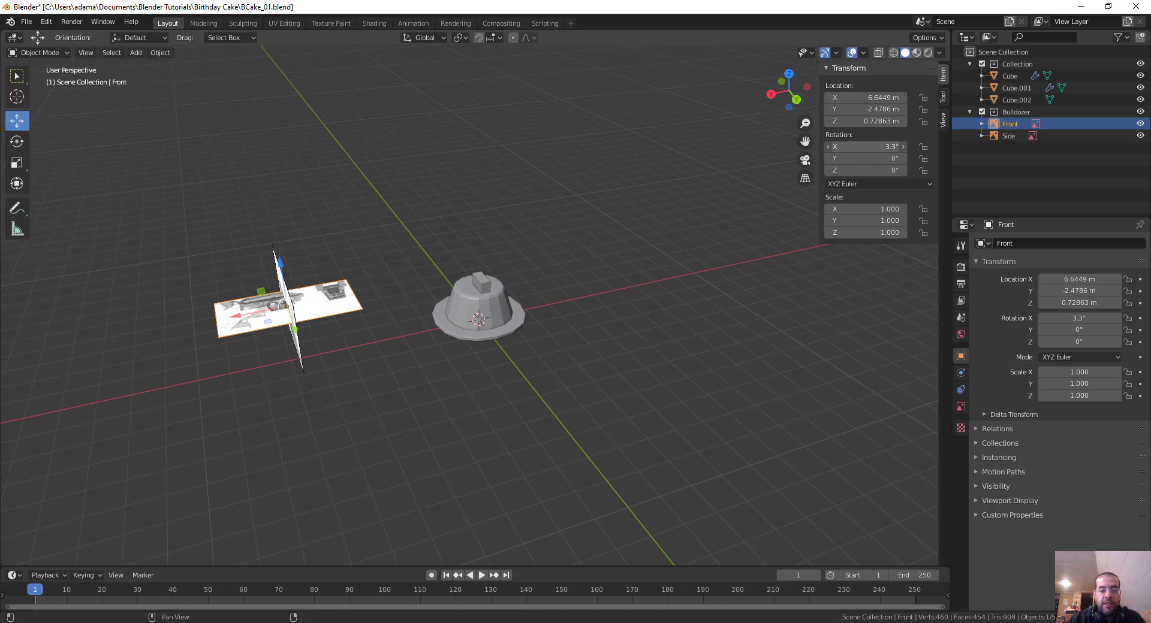
{"action": "key", "text": "ctrl+z"}
{"action": "key", "text": "r"}
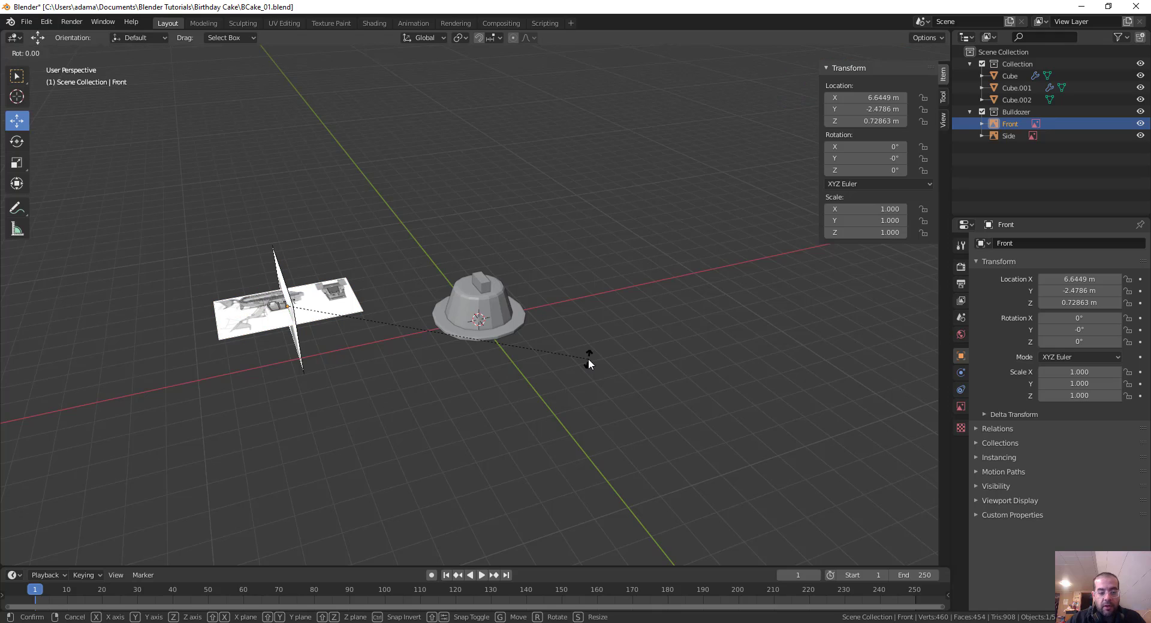
{"action": "type", "text": "x"}
{"action": "type", "text": "90"}
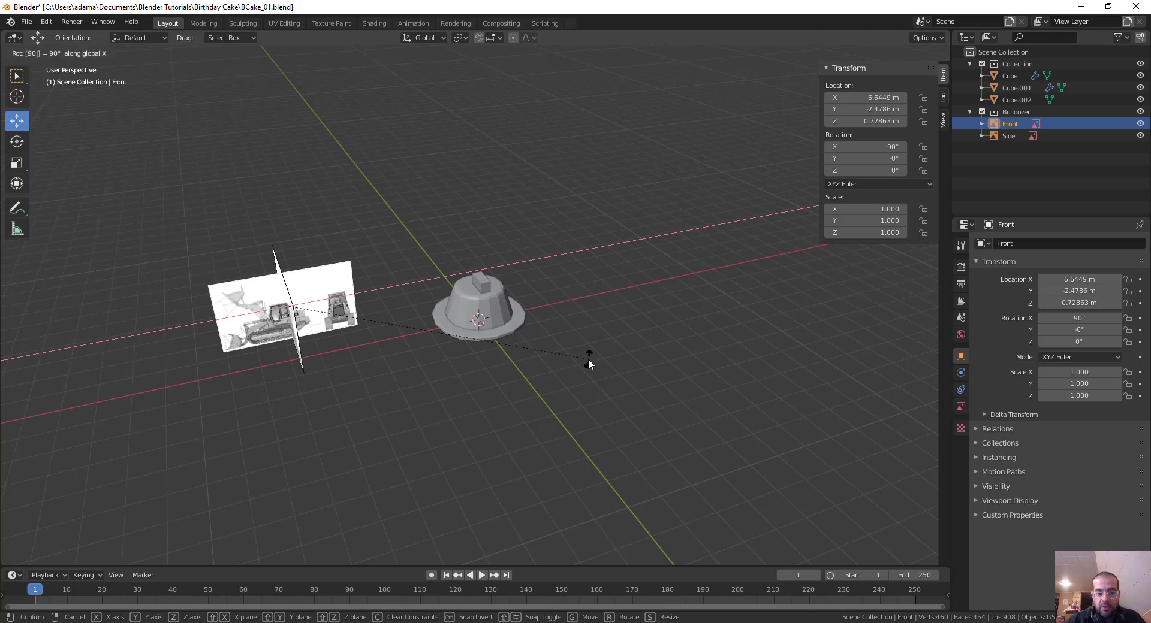
{"action": "key", "text": "Return"}
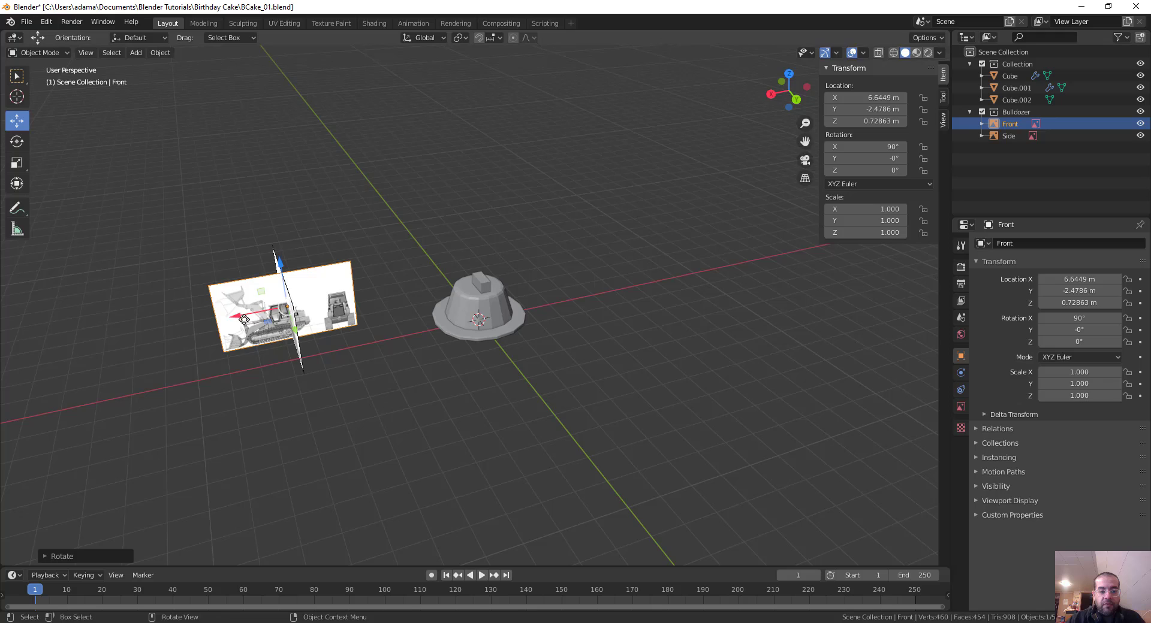
{"action": "left_click_drag", "start_coordinate": [244, 320], "coordinate": [311, 307]}
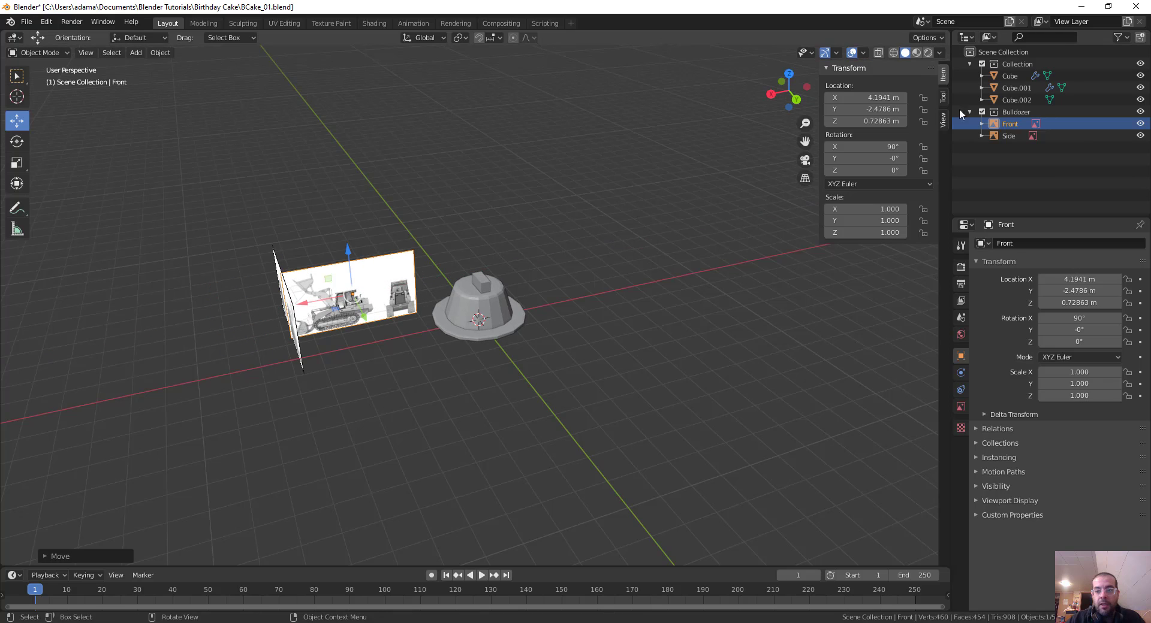
Hide the cake collection and rename it Cake Collection
{"action": "left_click", "coordinate": [1140, 63]}
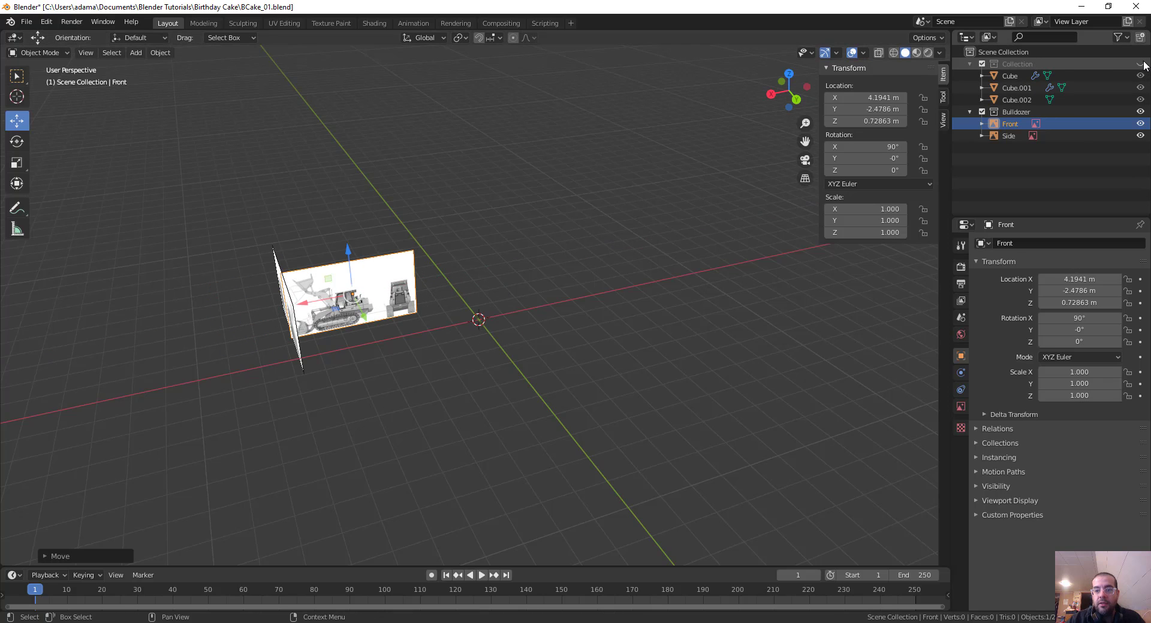
{"action": "double_click", "coordinate": [1011, 65]}
{"action": "type", "text": "Cake"}
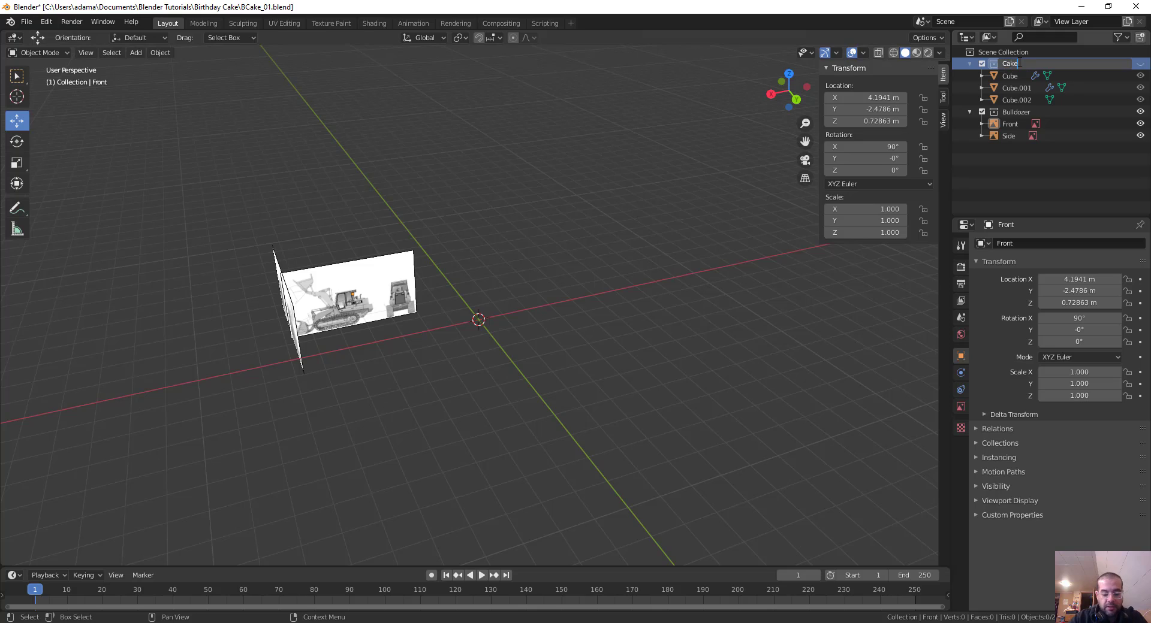
{"action": "key", "text": "Return"}
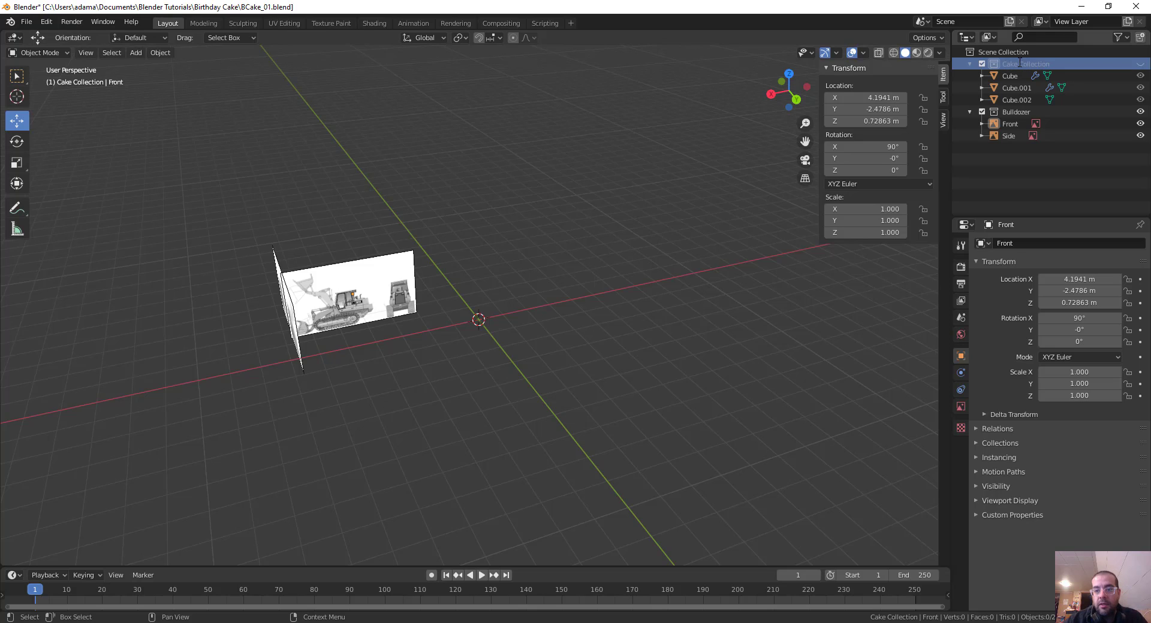
Move the Front plane along X to sit near the origin
{"action": "left_click", "coordinate": [384, 301]}
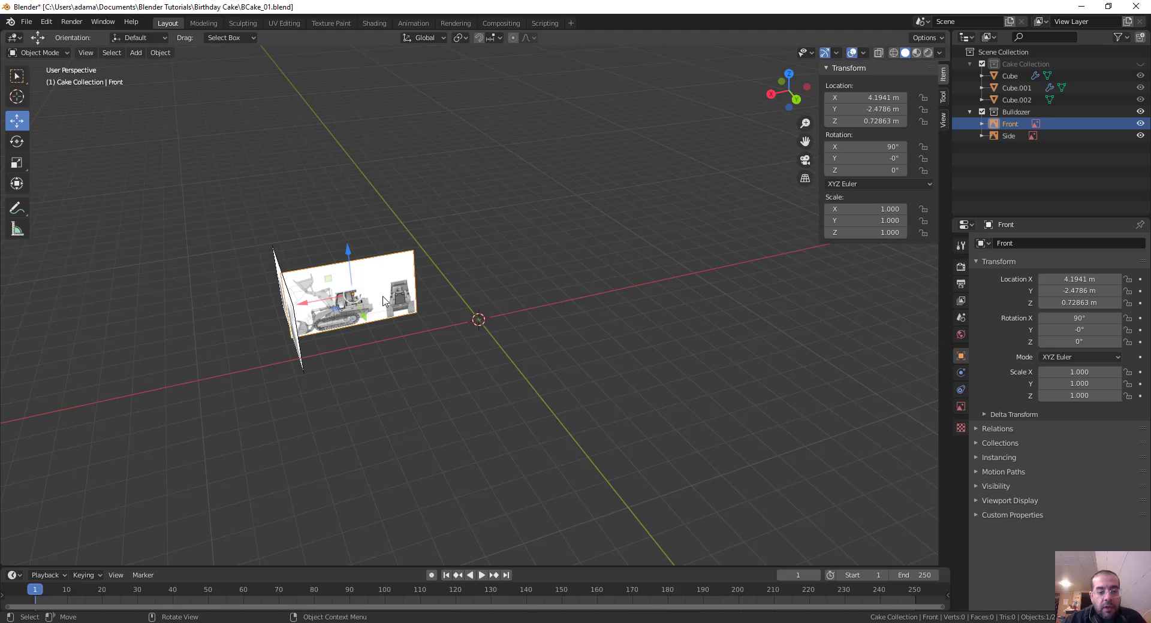
{"action": "middle_click_drag", "start_coordinate": [609, 255], "coordinate": [481, 430]}
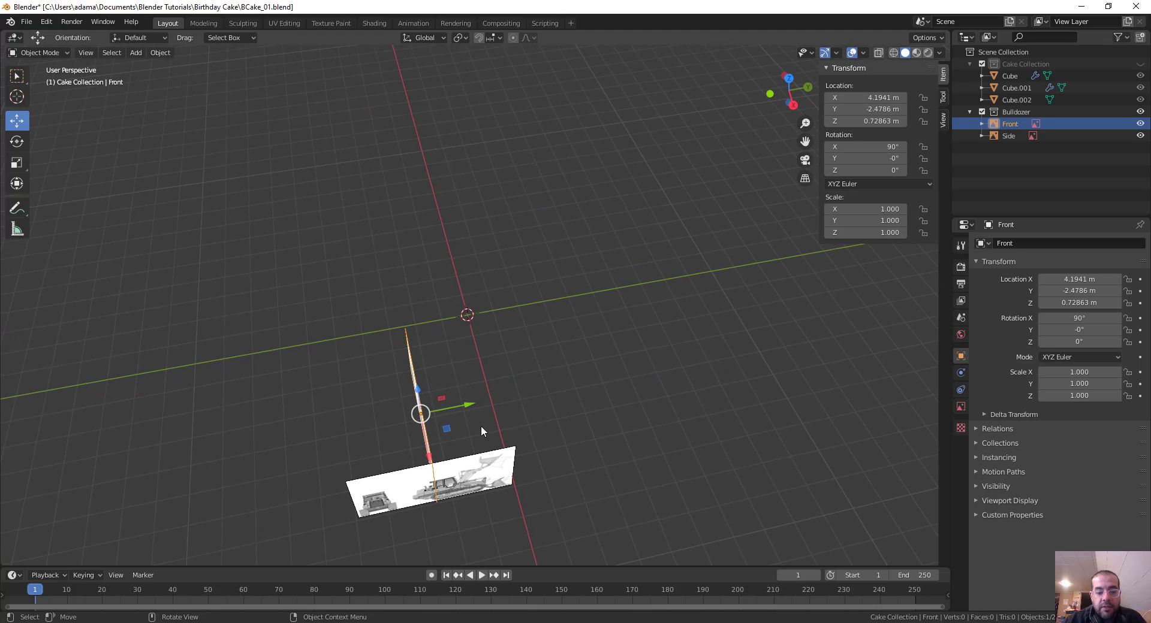
{"action": "left_click_drag", "start_coordinate": [465, 407], "coordinate": [510, 394]}
{"action": "key", "text": "g"}
{"action": "key", "text": "x"}
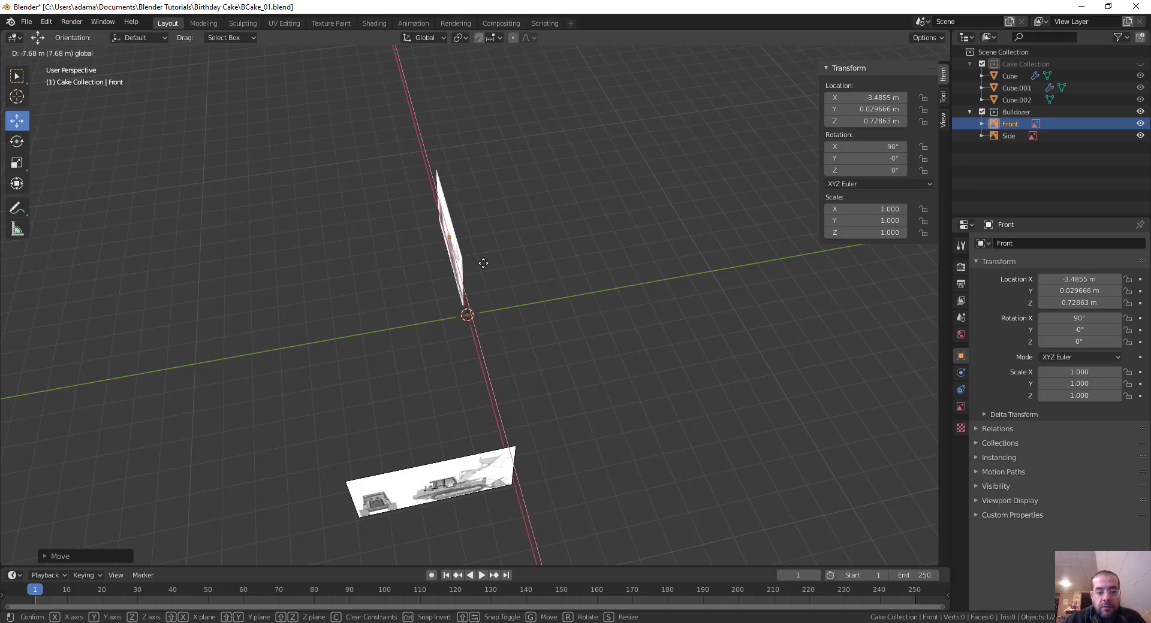
{"action": "left_click", "coordinate": [465, 289]}
{"action": "mouse_move", "coordinate": [502, 250]}
{"action": "left_mouse_down"}
{"action": "mouse_move", "coordinate": [508, 287]}
{"action": "mouse_move", "coordinate": [489, 253]}
{"action": "left_mouse_up"}
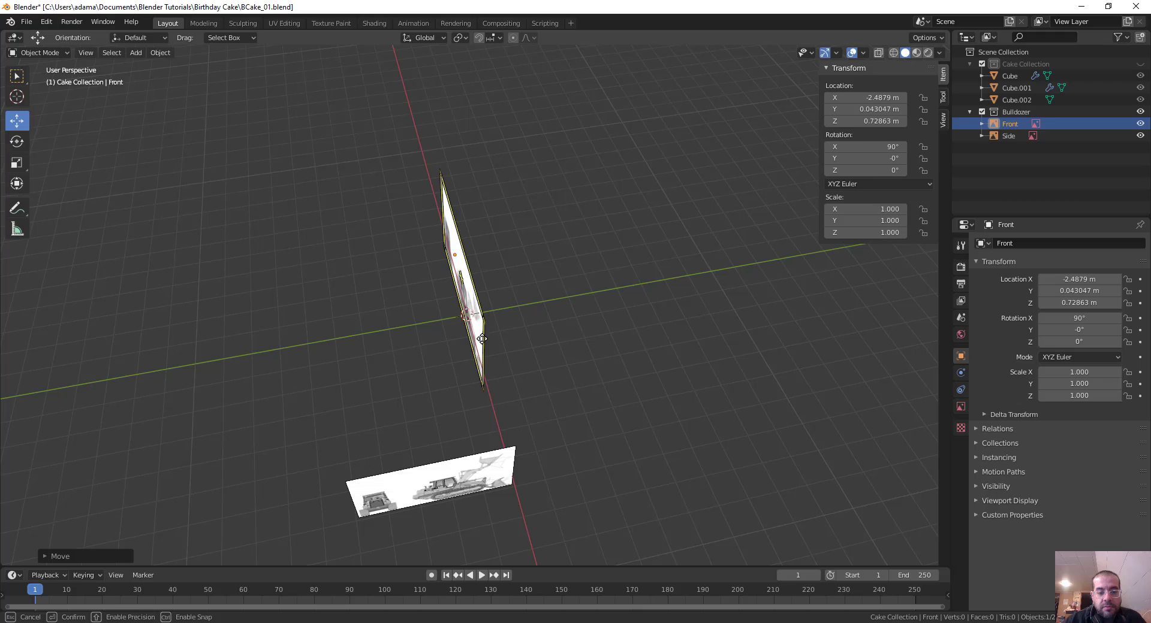
{"action": "key", "text": "ctrl+z"}
{"action": "key", "text": "g"}
{"action": "key", "text": "x"}
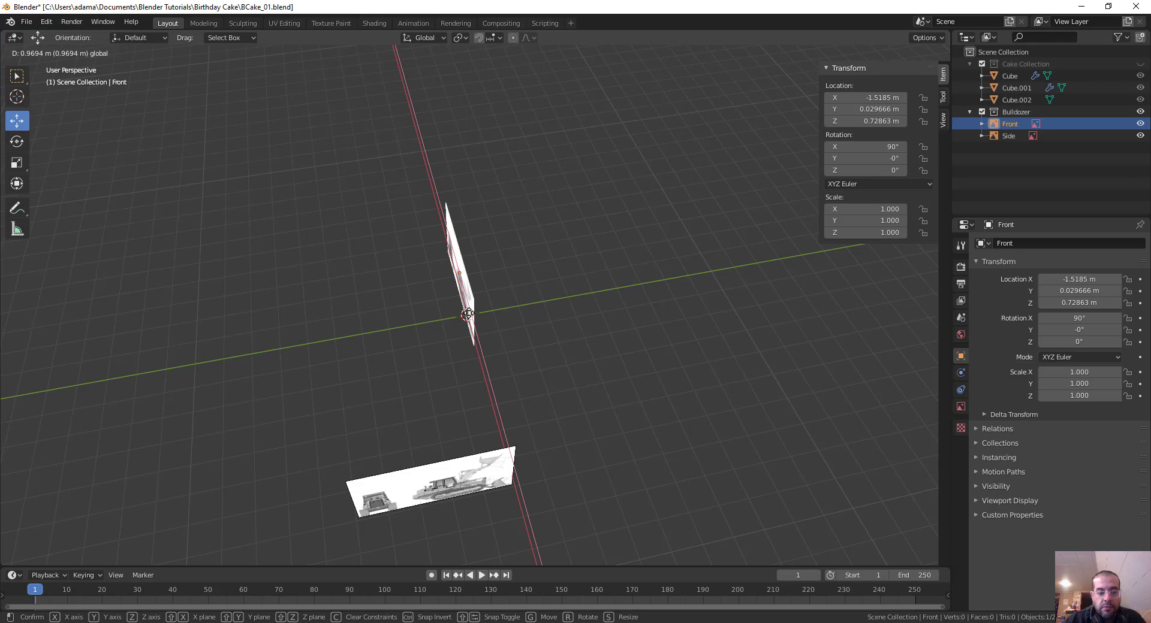
{"action": "left_click", "coordinate": [469, 535]}
Move the Side plane along X so it meets the Front plane at a corner
{"action": "left_click", "coordinate": [457, 494]}
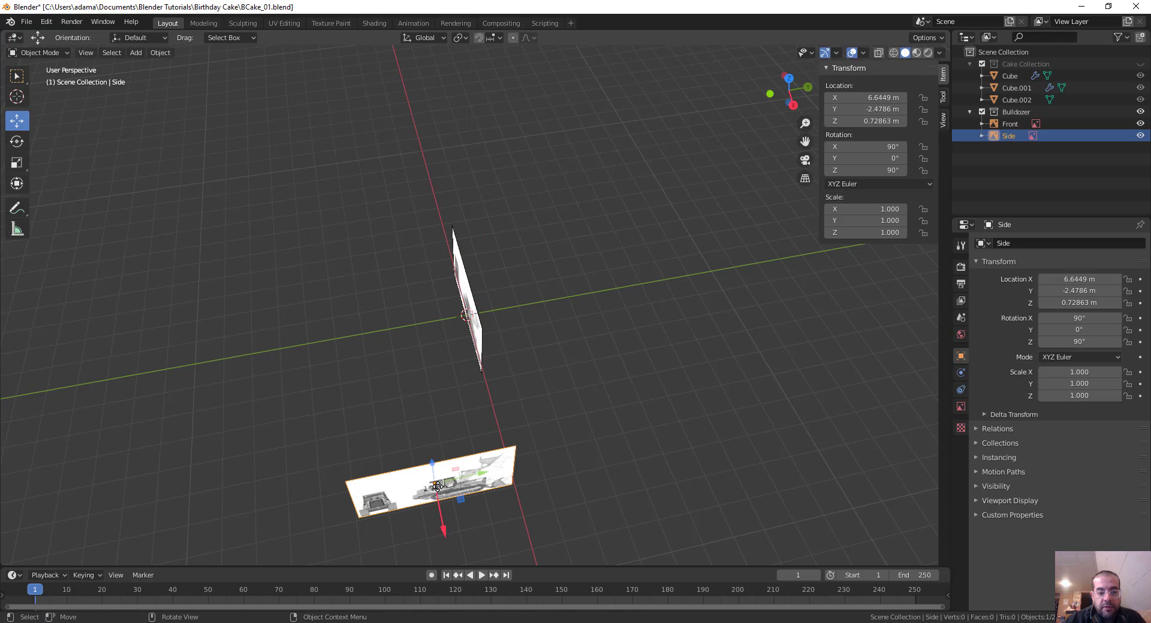
{"action": "key", "text": "g"}
{"action": "key", "text": "x"}
{"action": "left_click", "coordinate": [486, 327]}
{"action": "middle_click_drag", "start_coordinate": [486, 327], "coordinate": [615, 301]}
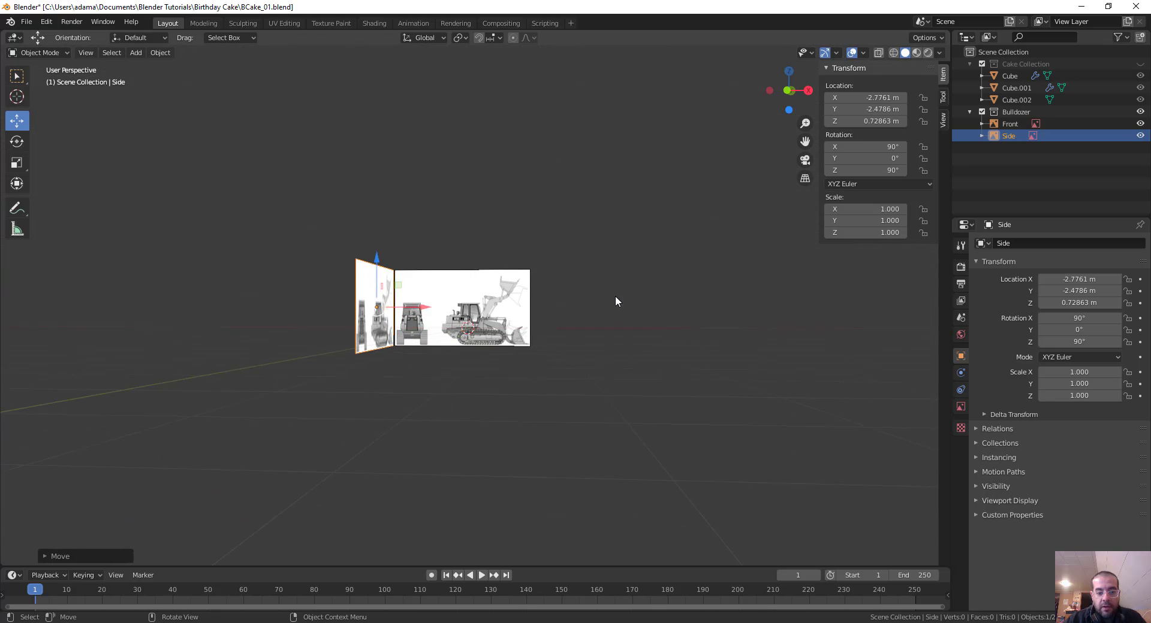
{"action": "scroll", "coordinate": [616, 301], "scroll_direction": "up", "scroll_amount": 1}
{"action": "left_click", "coordinate": [541, 275], "text": "shift"}
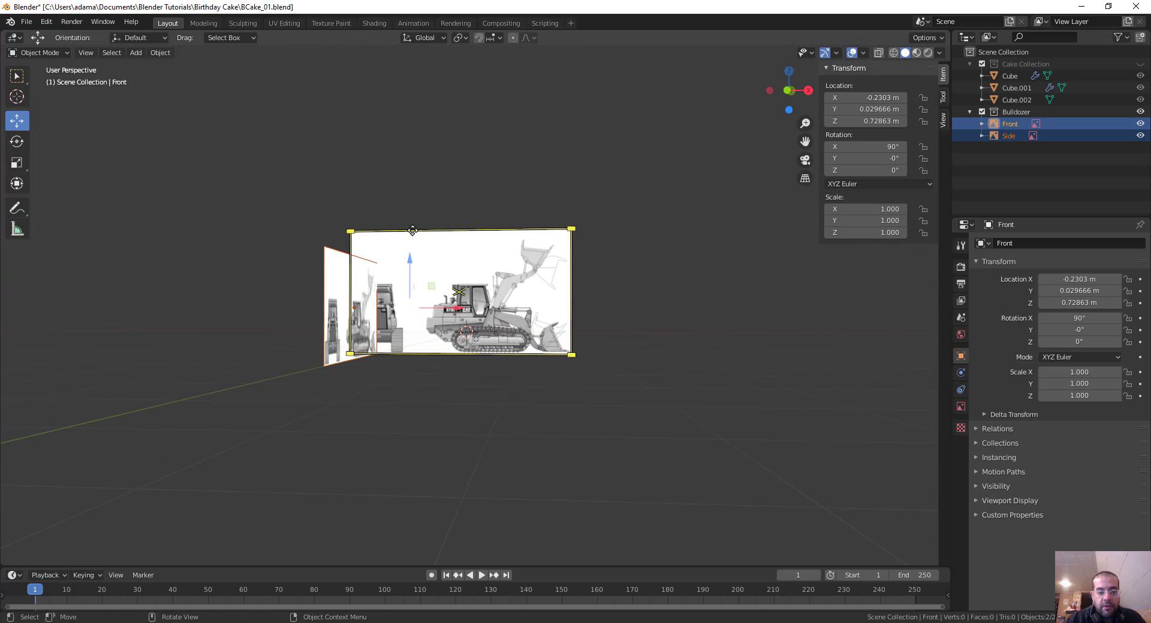
{"action": "left_click", "coordinate": [334, 284]}
Select both Front and Side and lift them above the grid to Z 1.398 m
{"action": "middle_click_drag", "start_coordinate": [272, 259], "coordinate": [481, 337]}
{"action": "left_click", "coordinate": [483, 318]}
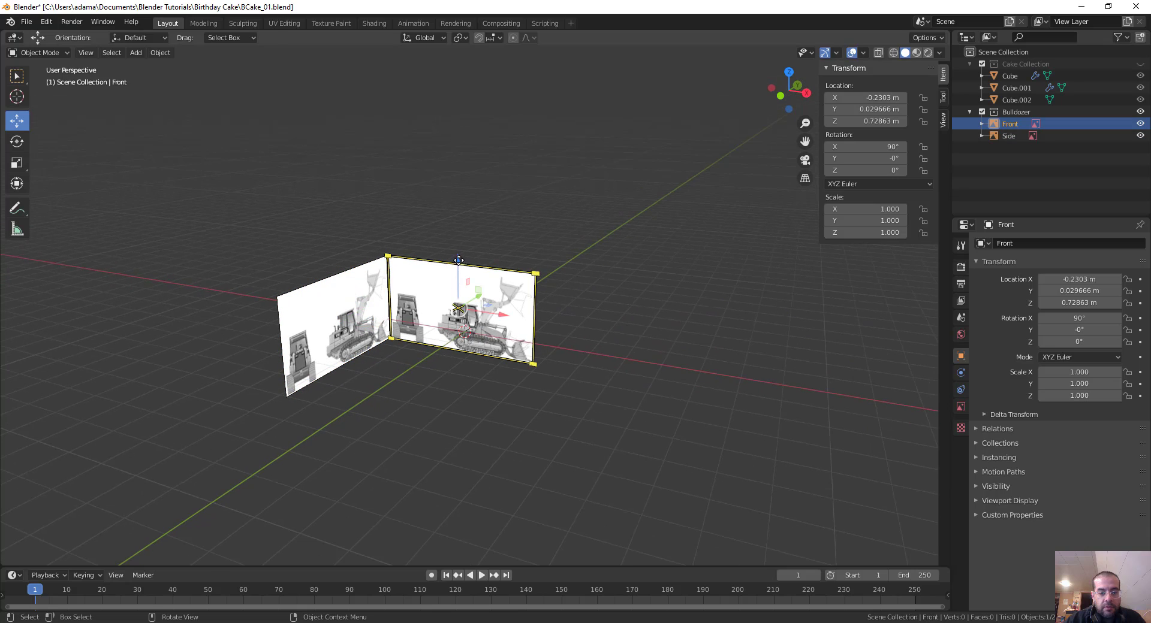
{"action": "left_click_drag", "start_coordinate": [459, 268], "coordinate": [461, 237]}
{"action": "right_click", "coordinate": [460, 237]}
{"action": "left_click", "coordinate": [353, 304]}
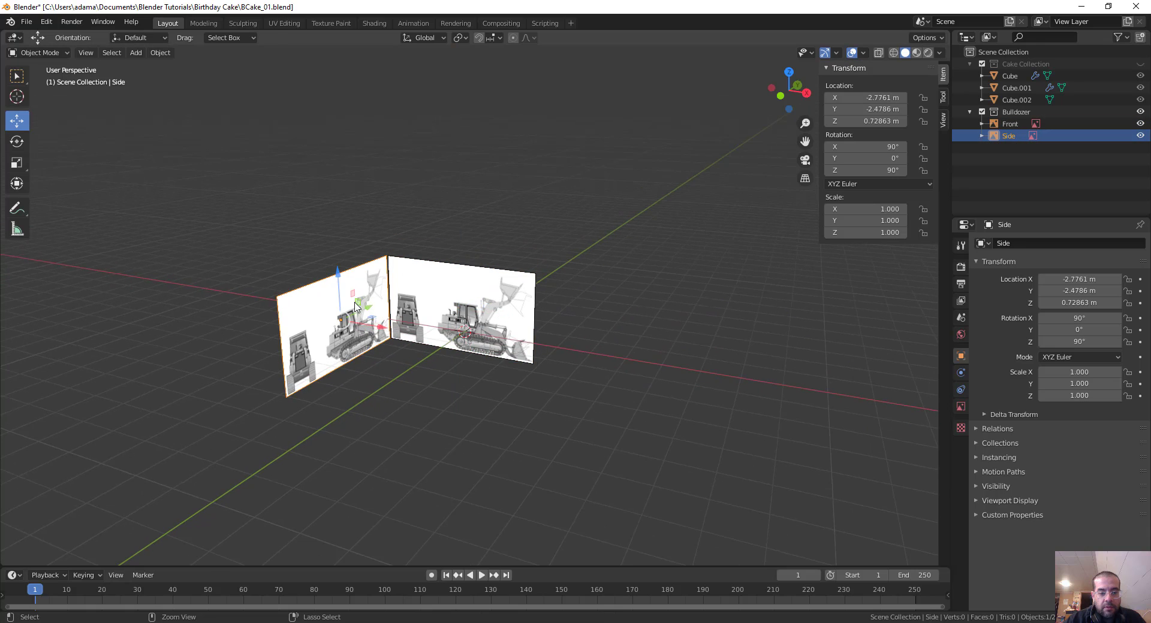
{"action": "left_click", "coordinate": [420, 296]}
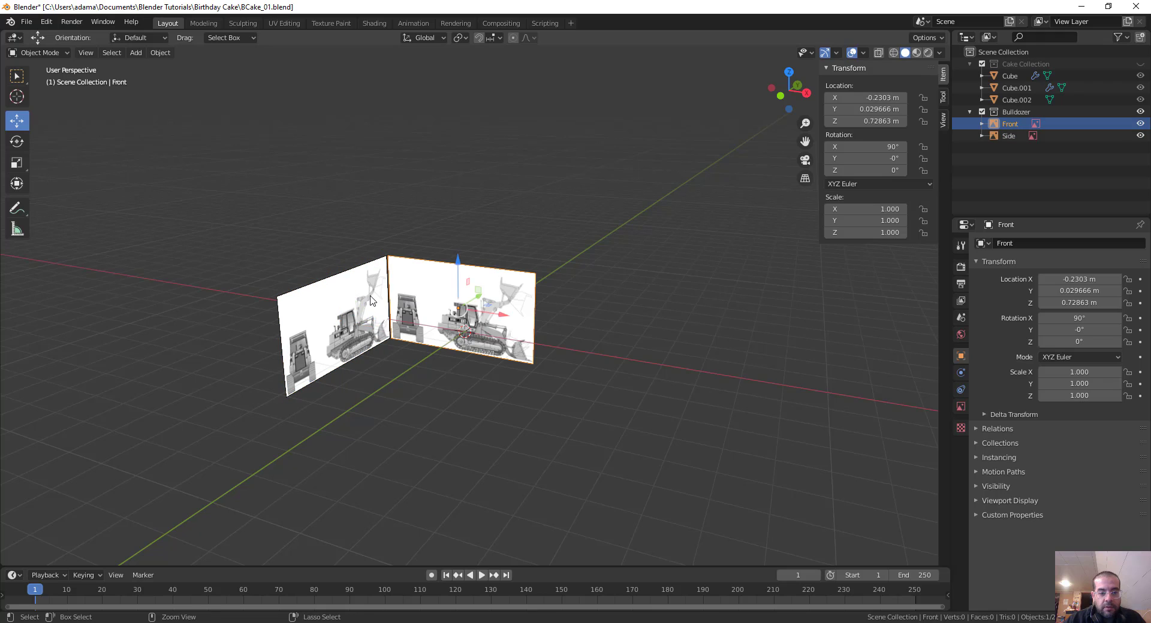
{"action": "left_click", "coordinate": [371, 300], "text": "shift"}
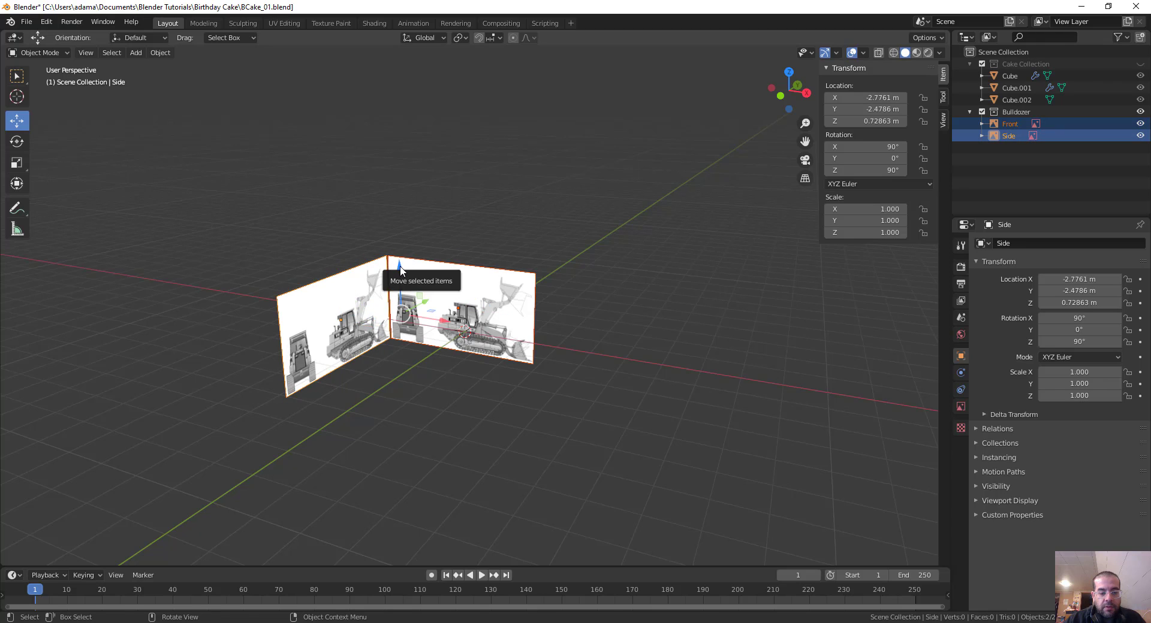
{"action": "left_click_drag", "start_coordinate": [400, 271], "coordinate": [400, 250]}
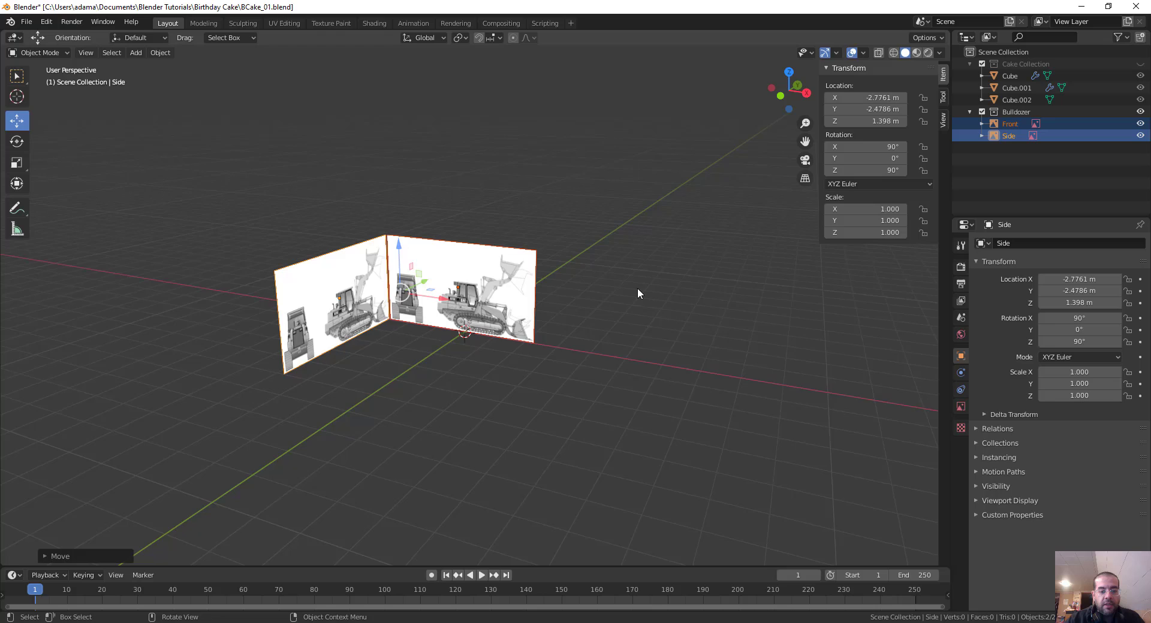
{"action": "scroll", "coordinate": [638, 288], "scroll_direction": "up", "scroll_amount": 3}
{"action": "middle_click_drag", "start_coordinate": [644, 282], "coordinate": [685, 389]}
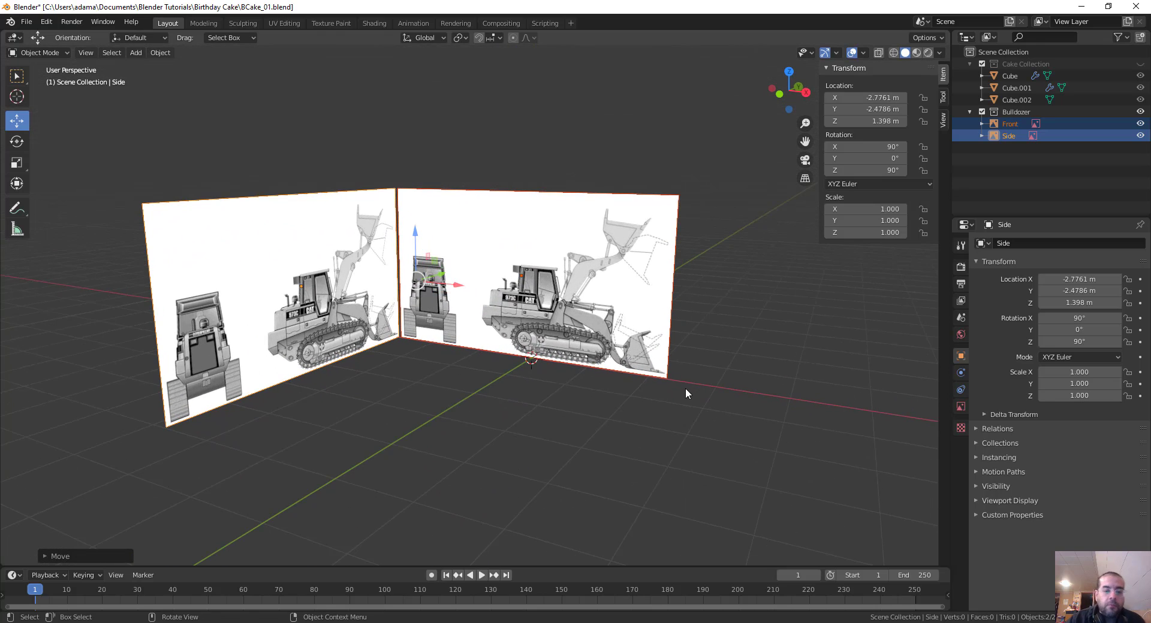
{"action": "scroll", "coordinate": [685, 388], "scroll_direction": "up", "scroll_amount": 1}
{"action": "scroll", "coordinate": [352, 432], "scroll_direction": "down", "scroll_amount": 3}
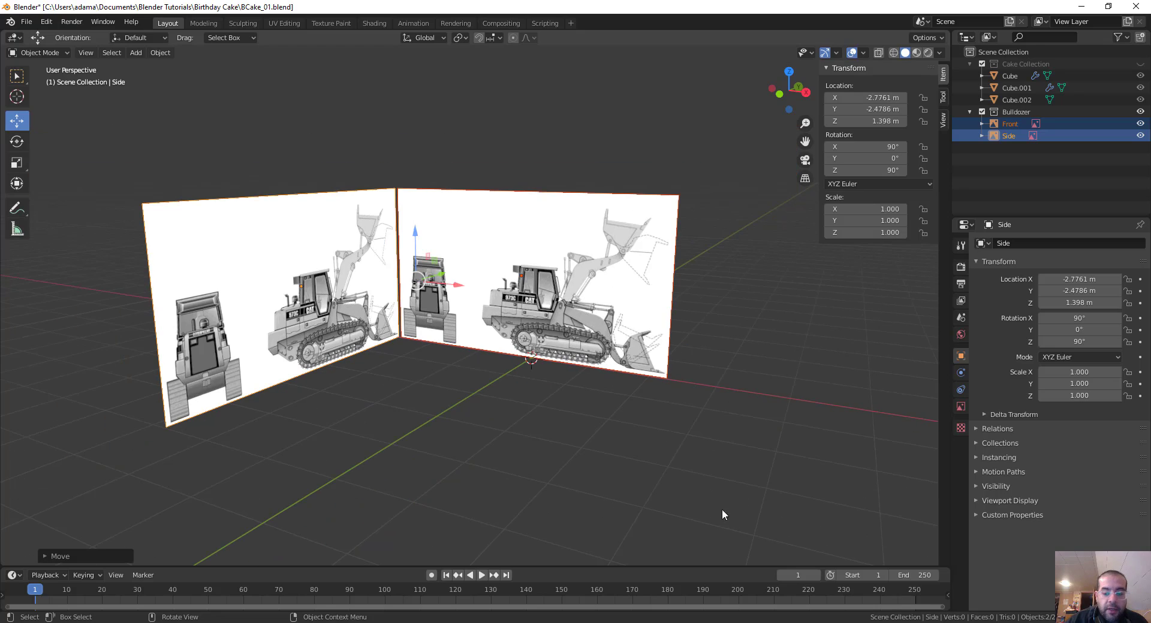
Bring the PureRef reference board to the front and position it at the upper right
{"action": "left_click", "coordinate": [983, 622]}
{"action": "left_click", "coordinate": [971, 588]}
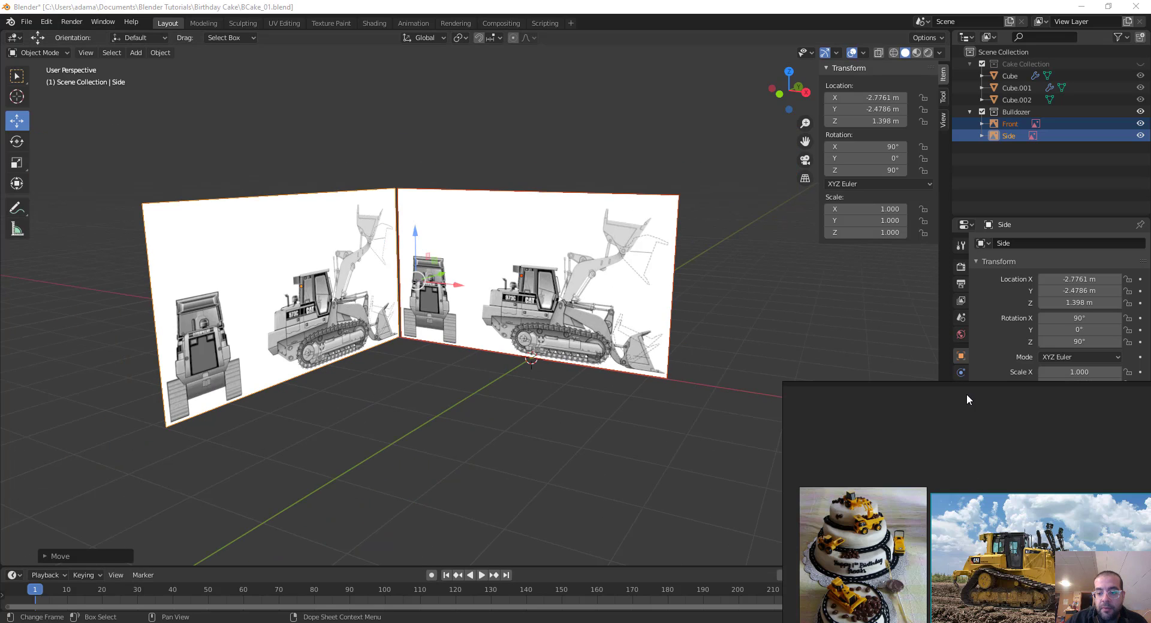
{"action": "left_click_drag", "start_coordinate": [967, 393], "coordinate": [996, 97]}
{"action": "left_click", "coordinate": [653, 285]}
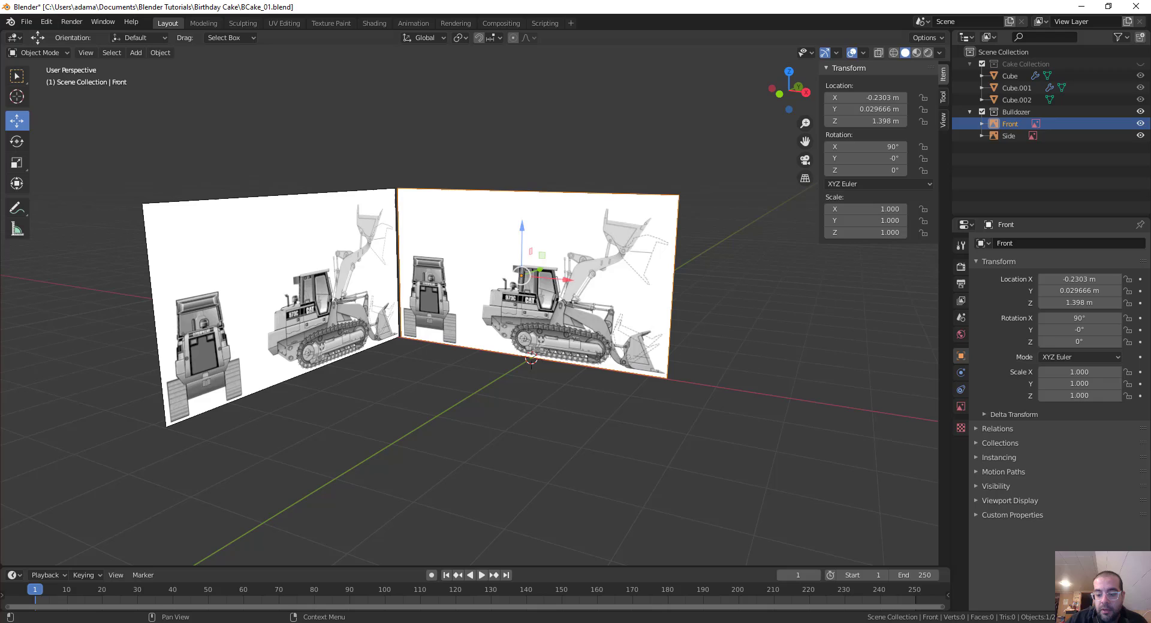
{"action": "key", "text": "alt+Tab"}
{"action": "left_click_drag", "start_coordinate": [1031, 131], "coordinate": [930, 117]}
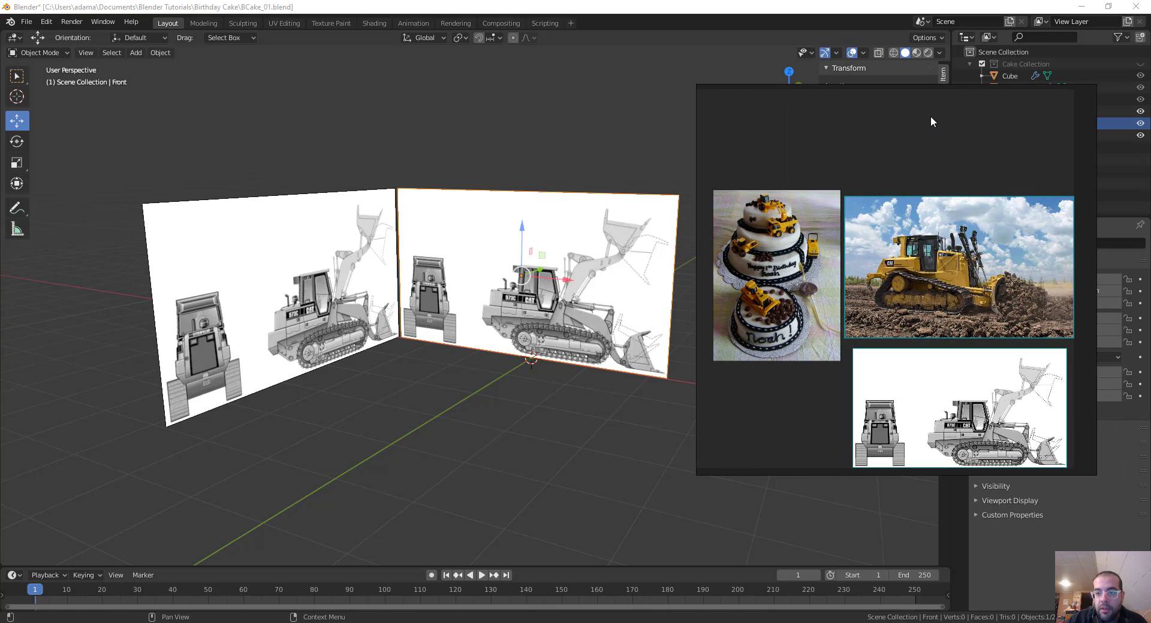
Turn the board's Always On Top mode off and then back on
{"action": "right_click", "coordinate": [930, 116]}
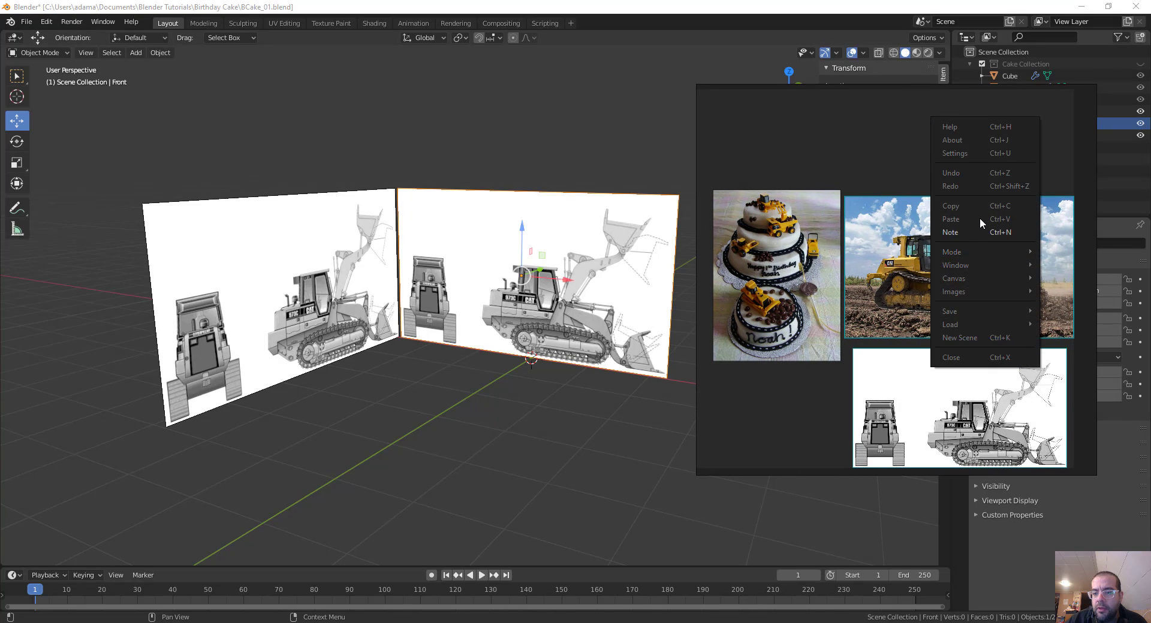
{"action": "mouse_move", "coordinate": [979, 266]}
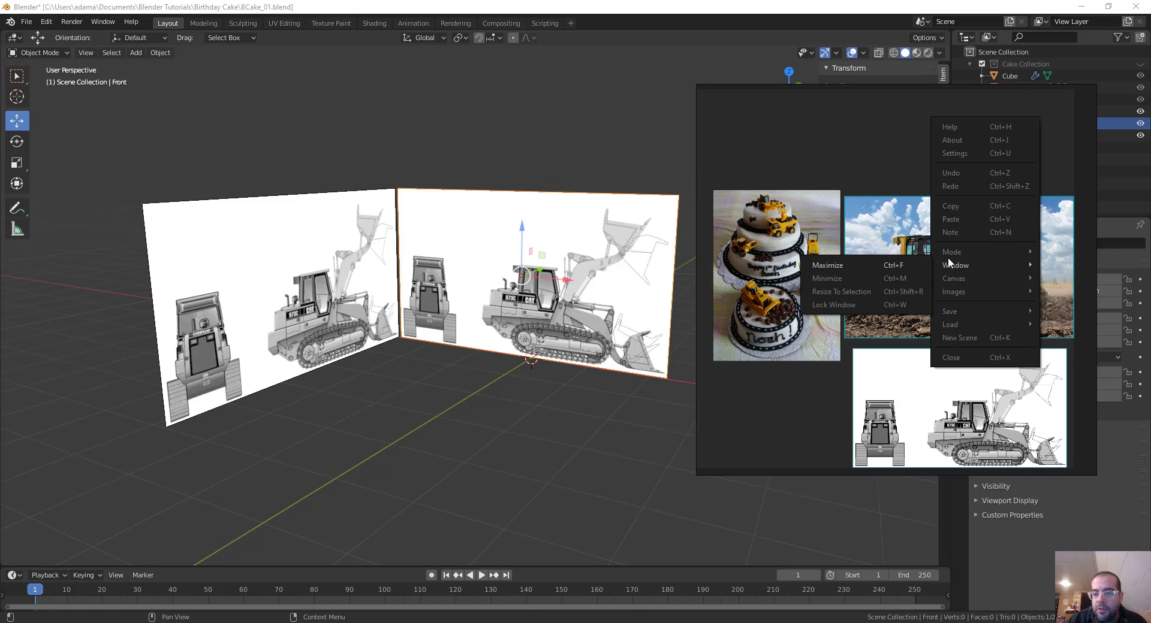
{"action": "mouse_move", "coordinate": [957, 293]}
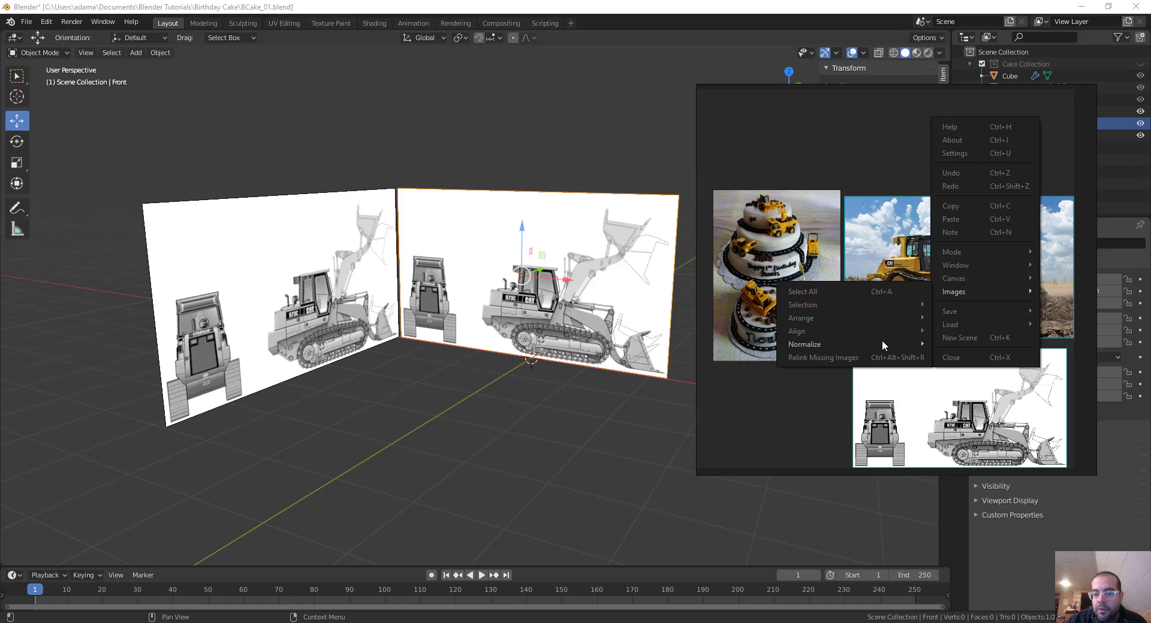
{"action": "mouse_move", "coordinate": [879, 334]}
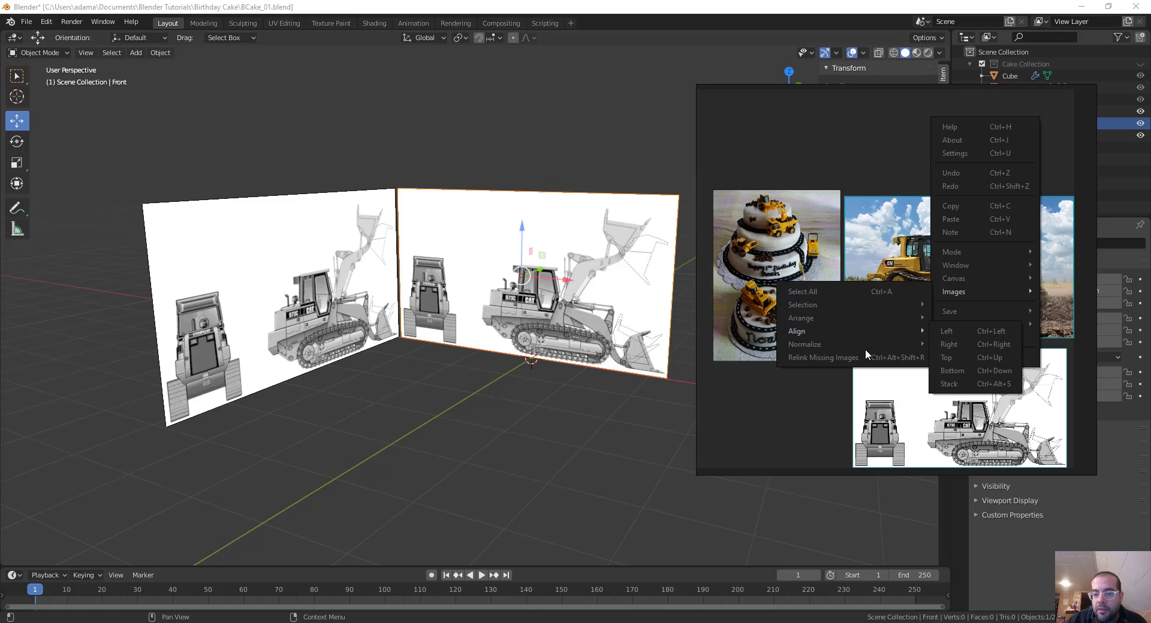
{"action": "left_click", "coordinate": [808, 387]}
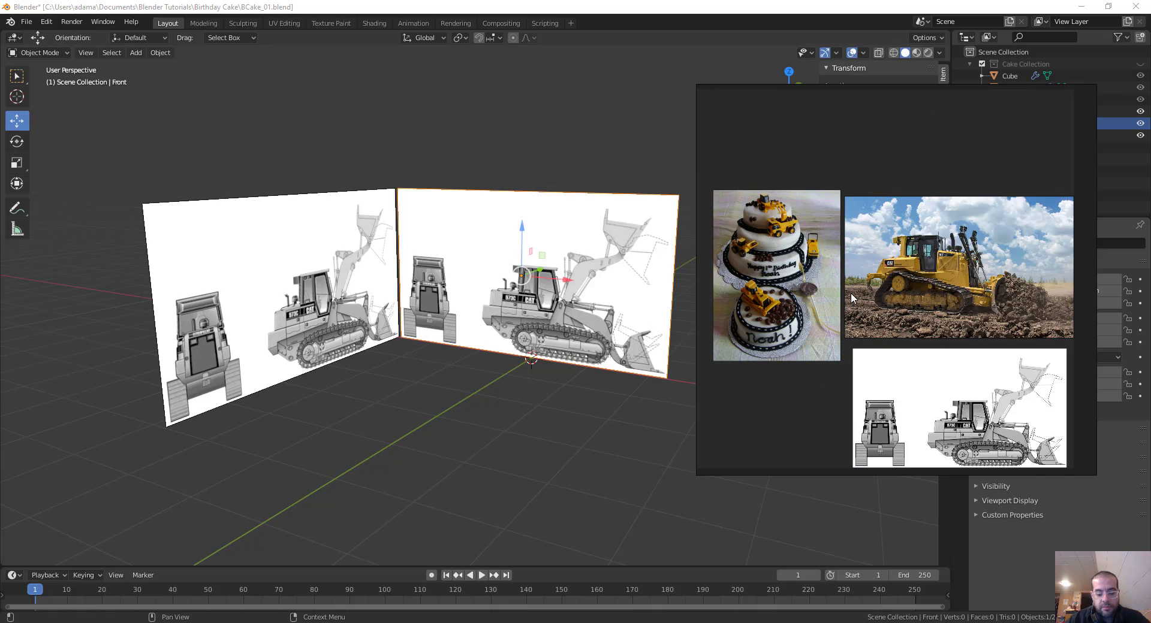
{"action": "right_click", "coordinate": [961, 153]}
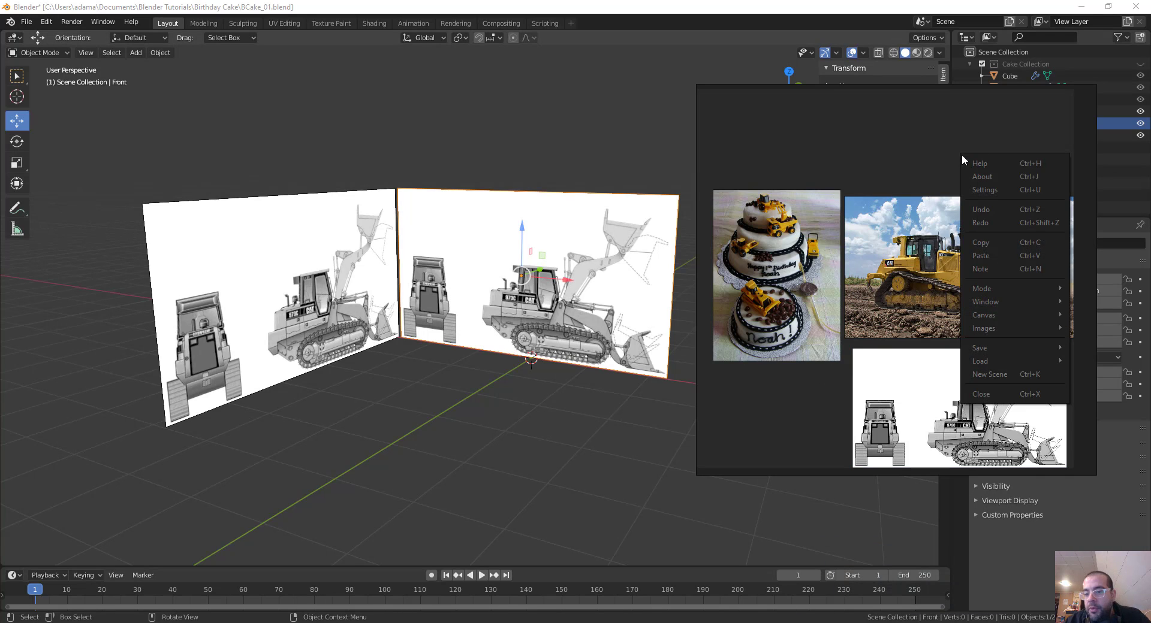
{"action": "mouse_move", "coordinate": [1012, 285]}
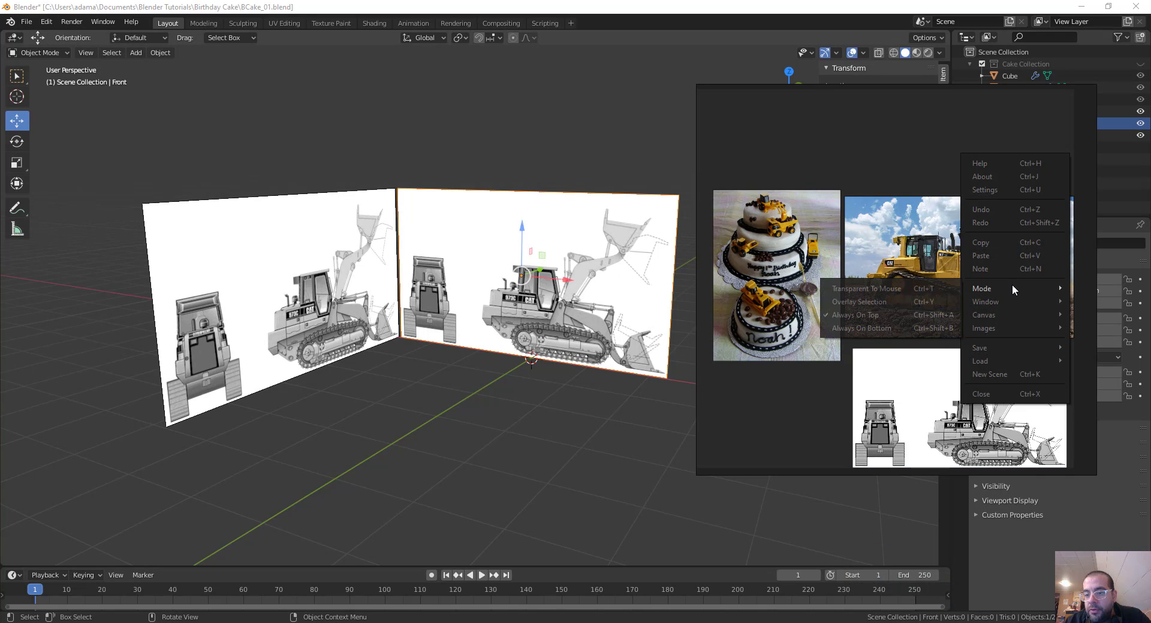
{"action": "left_click", "coordinate": [895, 315]}
{"action": "right_click", "coordinate": [897, 121]}
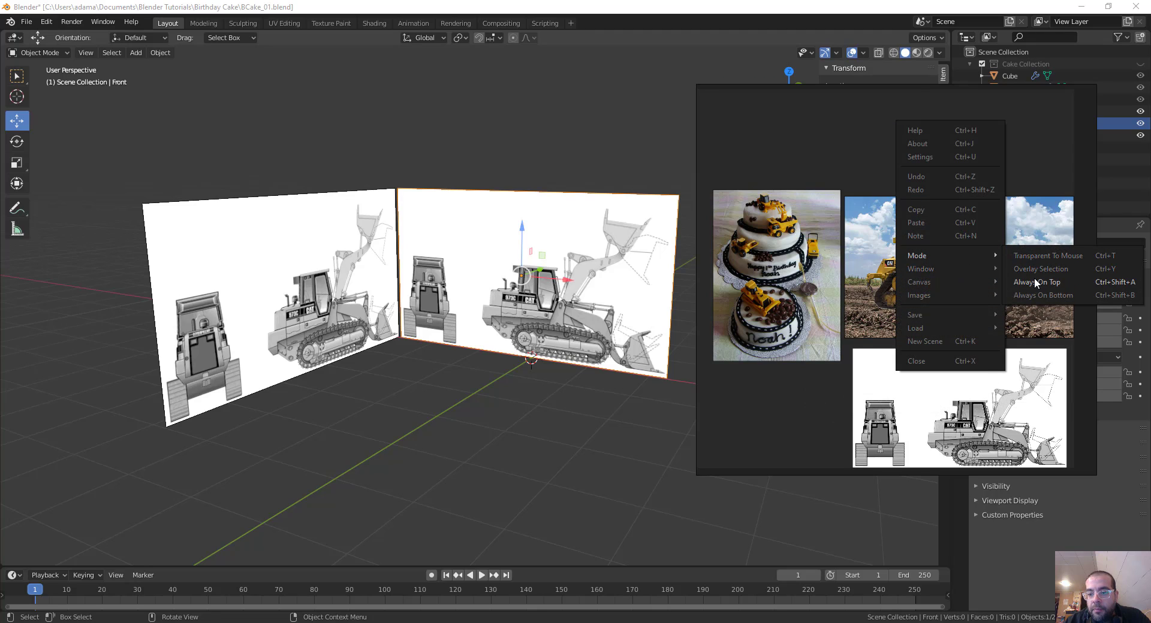
{"action": "left_click", "coordinate": [1035, 281]}
Shrink the board and move it lower right, off Blender's outliner and properties
{"action": "left_click_drag", "start_coordinate": [864, 116], "coordinate": [850, 136]}
{"action": "right_click_drag", "start_coordinate": [850, 133], "coordinate": [860, 113]}
{"action": "middle_click_drag", "start_coordinate": [429, 180], "coordinate": [392, 224]}
{"action": "right_click", "coordinate": [323, 326]}
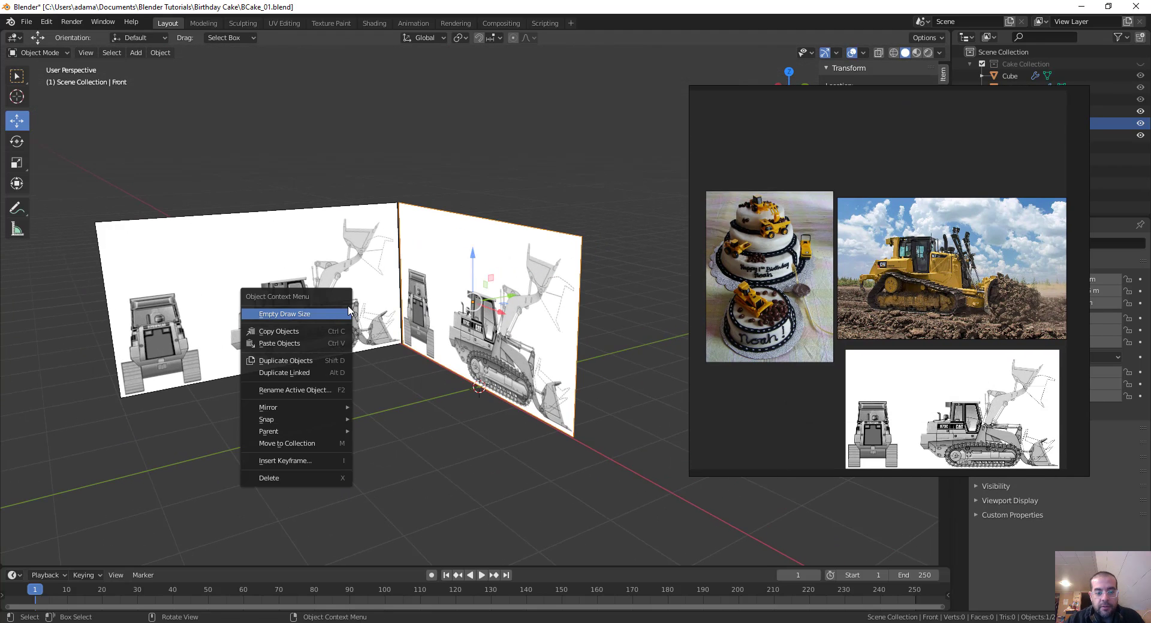
{"action": "middle_click_drag", "start_coordinate": [432, 150], "coordinate": [521, 232]}
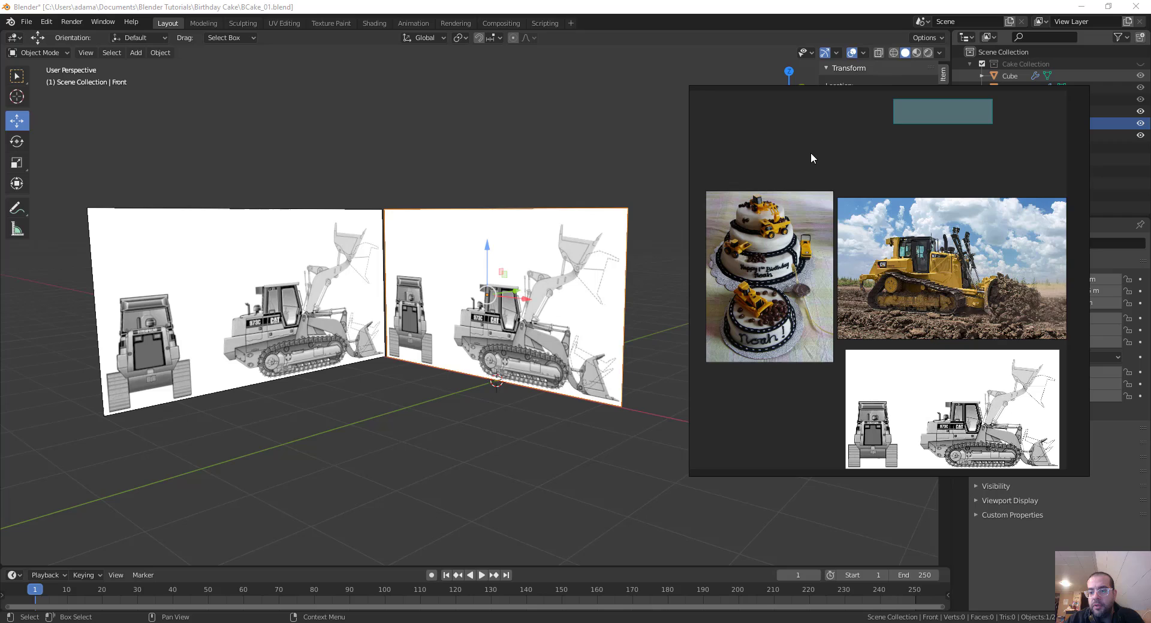
{"action": "left_click_drag", "start_coordinate": [945, 102], "coordinate": [745, 290]}
{"action": "left_click_drag", "start_coordinate": [897, 318], "coordinate": [793, 299]}
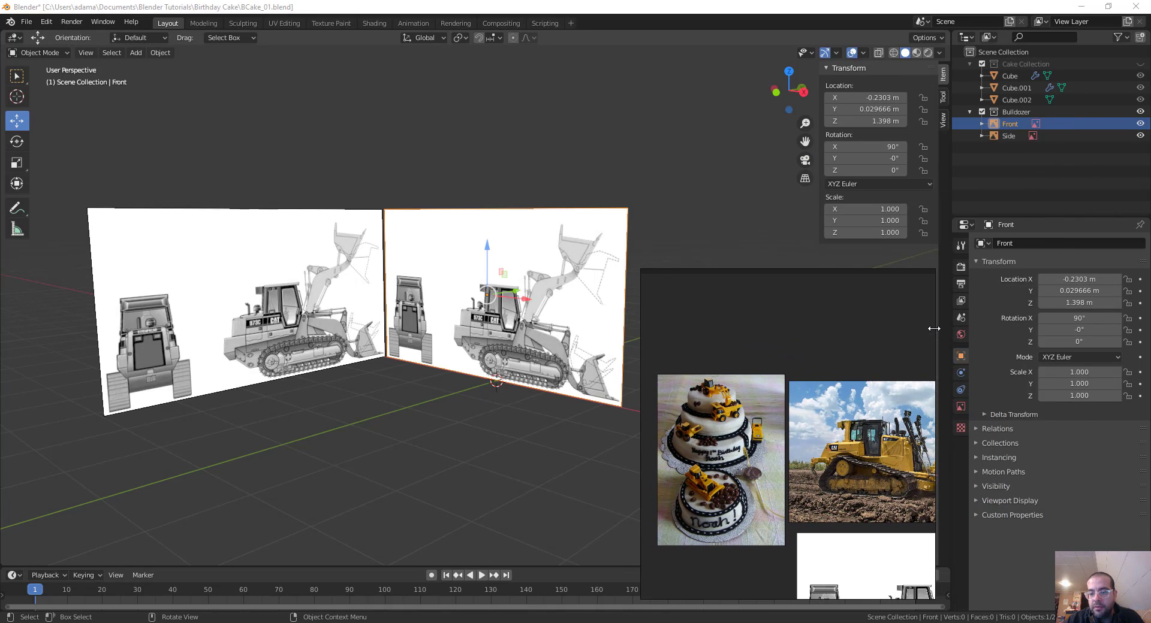
{"action": "left_click_drag", "start_coordinate": [931, 323], "coordinate": [947, 323]}
{"action": "right_click_drag", "start_coordinate": [857, 366], "coordinate": [835, 419]}
{"action": "middle_click_drag", "start_coordinate": [851, 480], "coordinate": [803, 425]}
{"action": "left_click_drag", "start_coordinate": [805, 430], "coordinate": [791, 445]}
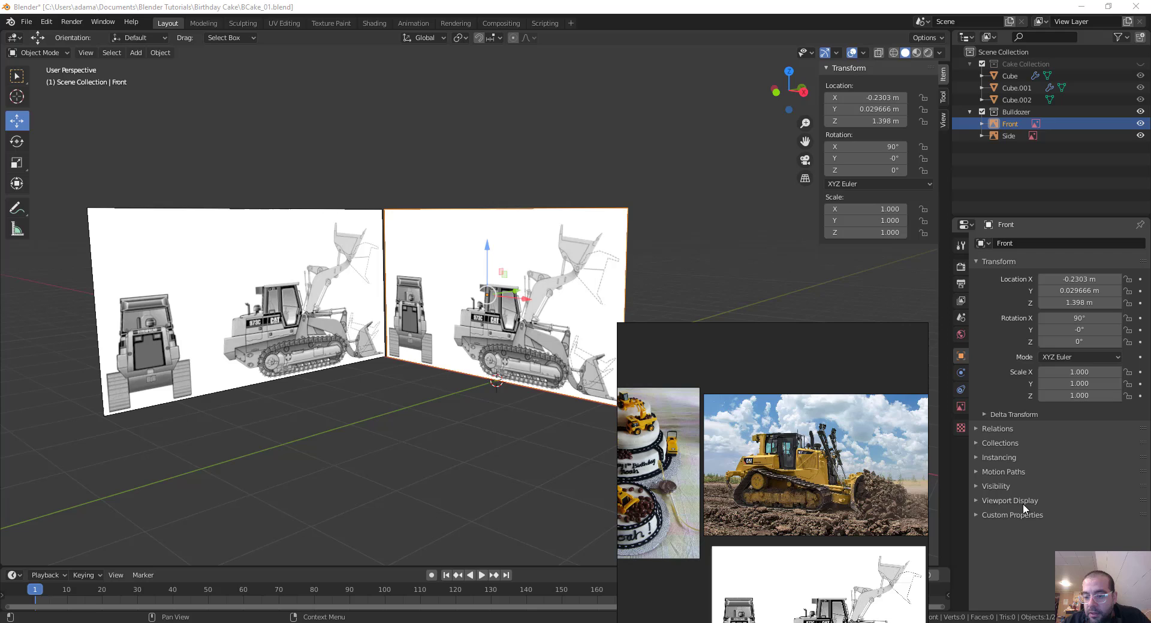
Enable transparency on Front at about 0.58 opacity and on Side at 0.571
{"action": "left_click", "coordinate": [961, 406]}
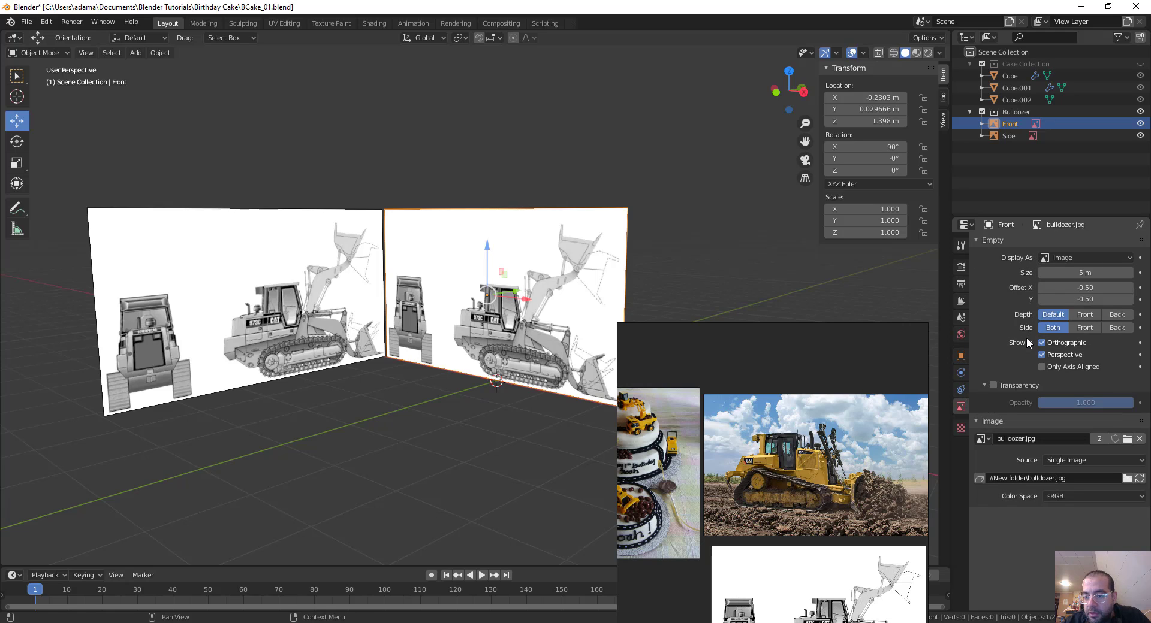
{"action": "left_click", "coordinate": [992, 385]}
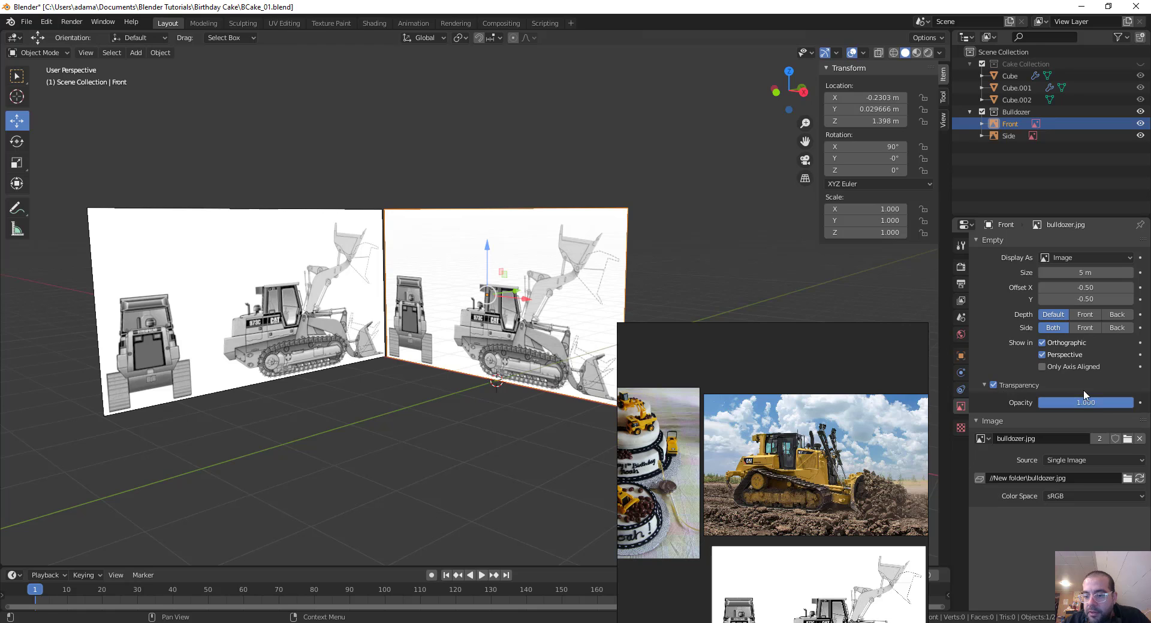
{"action": "left_click_drag", "start_coordinate": [1131, 402], "coordinate": [1089, 403]}
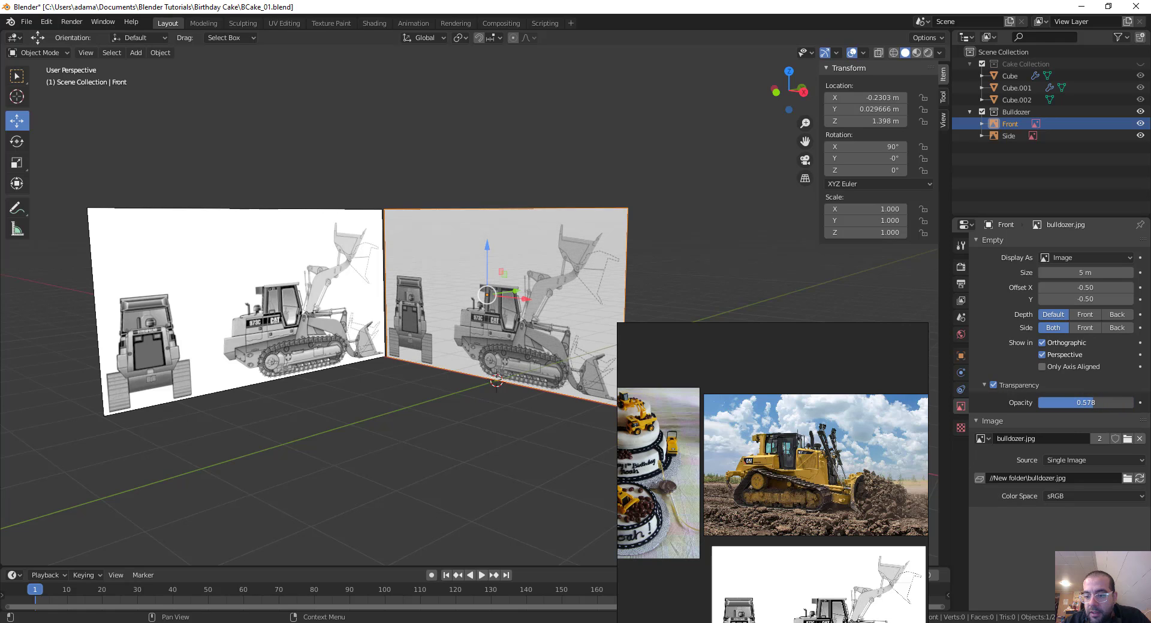
{"action": "left_click", "coordinate": [282, 239]}
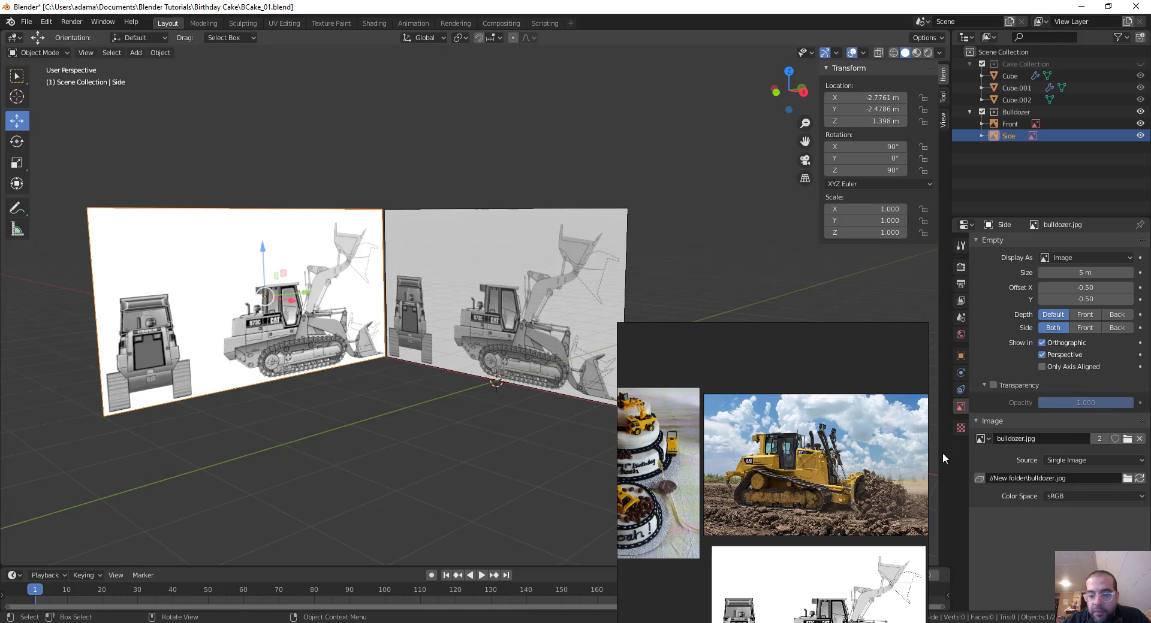
{"action": "left_click", "coordinate": [994, 387]}
{"action": "left_click_drag", "start_coordinate": [1120, 402], "coordinate": [1092, 403]}
Deselect the Side plane and add a new 2 m mesh cube
{"action": "right_click", "coordinate": [337, 164]}
{"action": "left_click", "coordinate": [433, 133]}
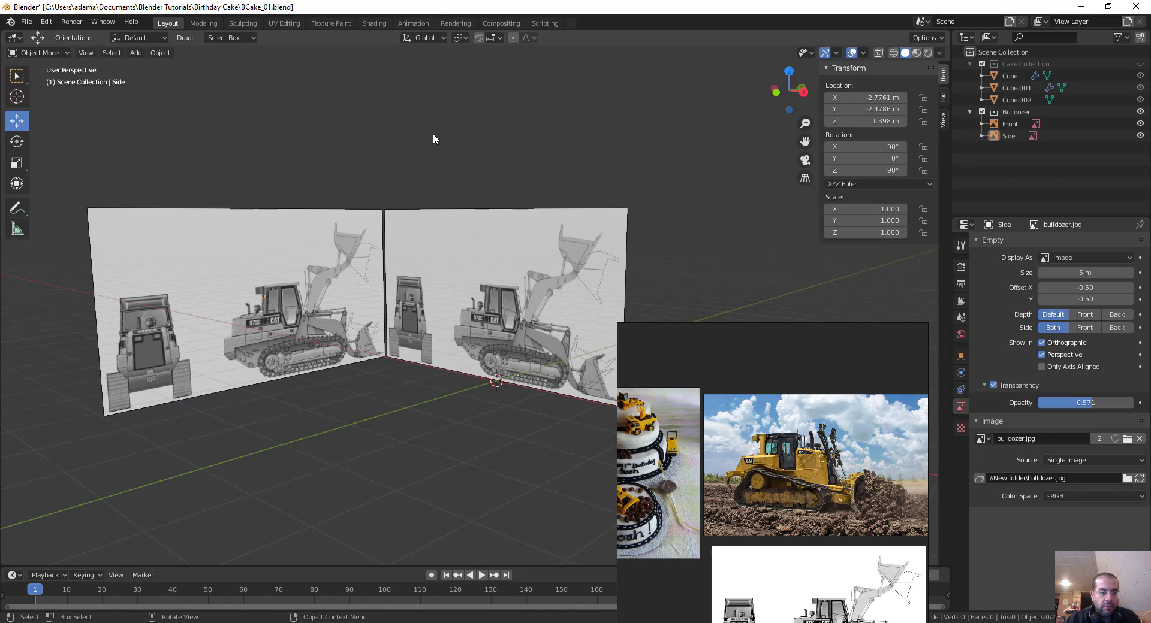
{"action": "middle_click_drag", "start_coordinate": [433, 133], "coordinate": [451, 180]}
{"action": "key", "text": "shift+a"}
{"action": "mouse_move", "coordinate": [452, 180]}
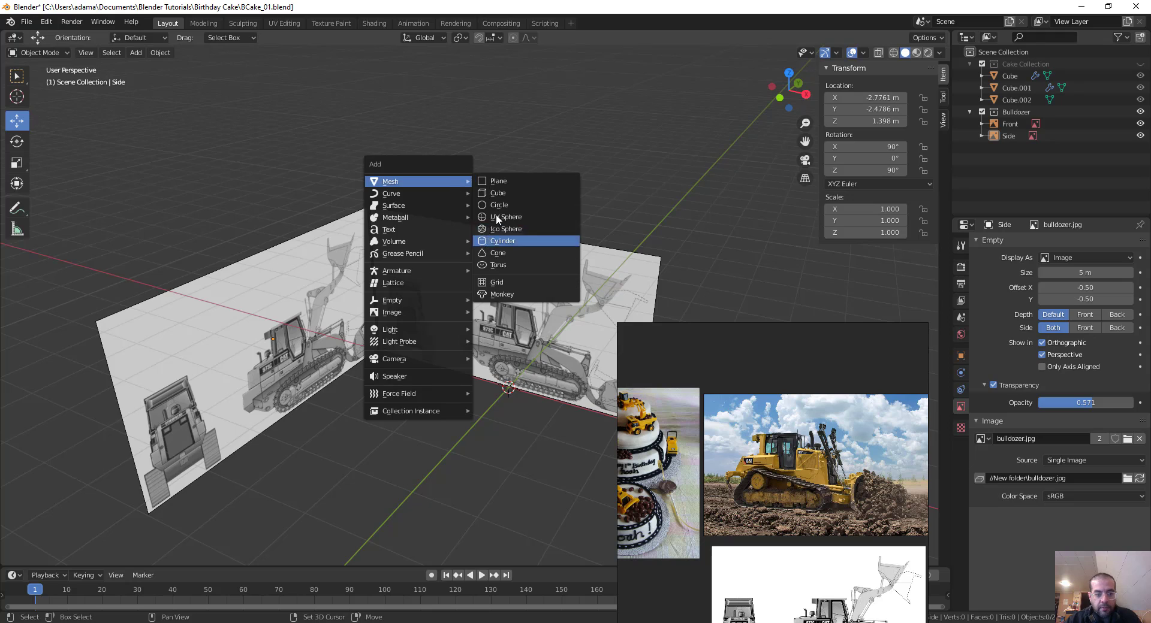
{"action": "left_click", "coordinate": [520, 189]}
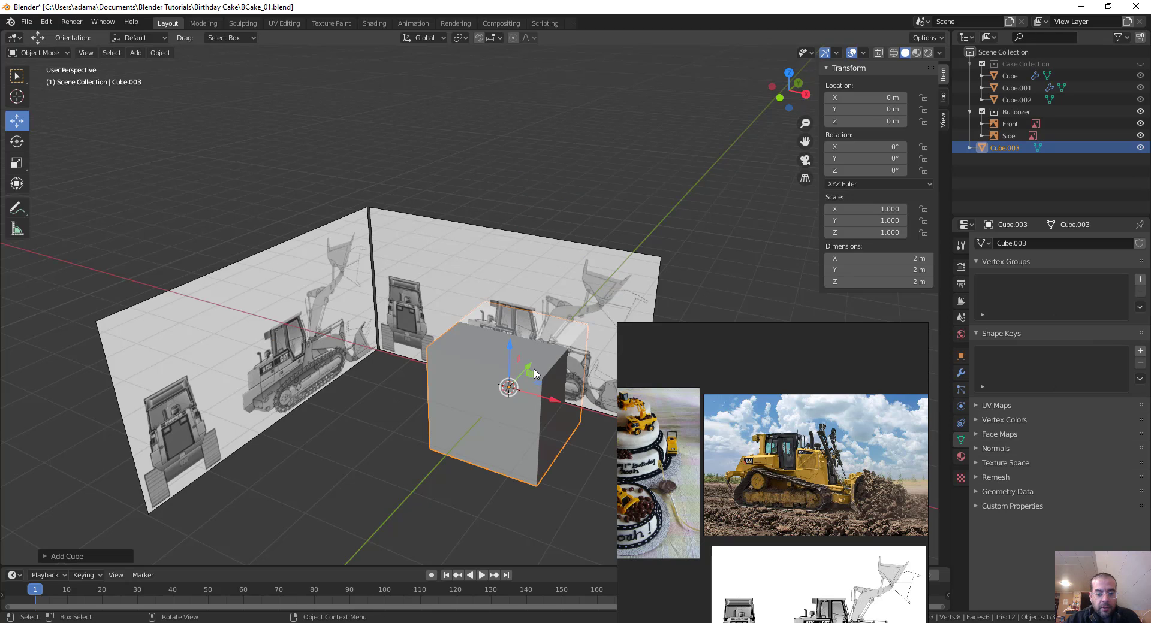
Move Cube.003 to X -0.99392, Y -2.6796, Z 1.0351 m and into the Bulldozer collection
{"action": "left_click_drag", "start_coordinate": [531, 372], "coordinate": [481, 403]}
{"action": "right_click", "coordinate": [523, 443]}
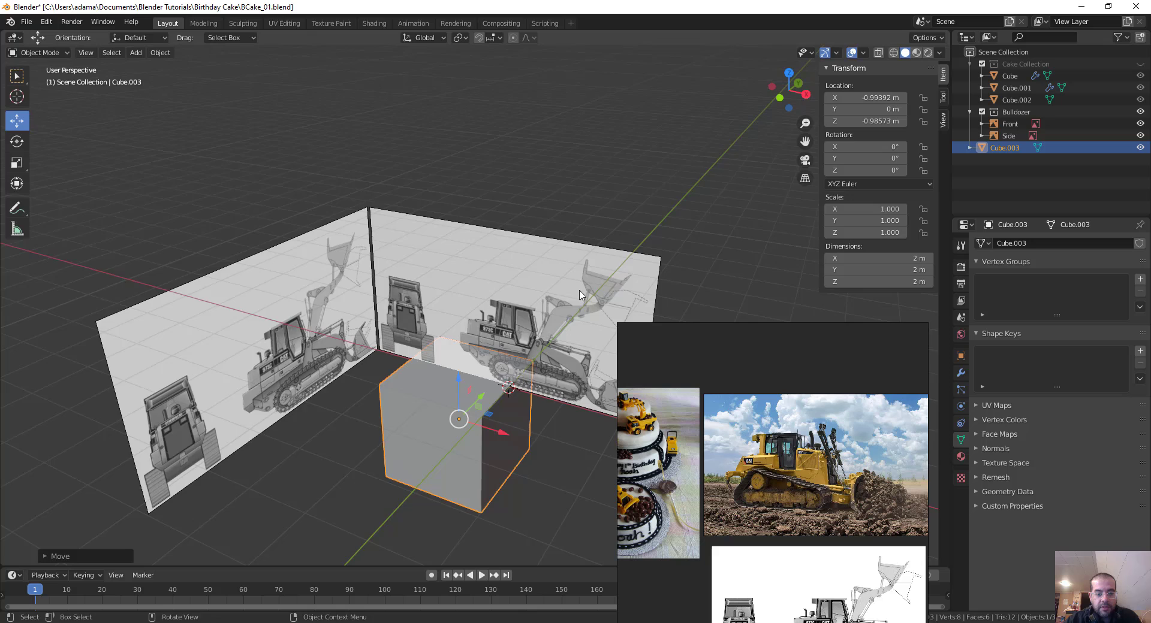
{"action": "middle_click_drag", "start_coordinate": [493, 384], "coordinate": [490, 362]}
{"action": "left_click_drag", "start_coordinate": [453, 389], "coordinate": [275, 398]}
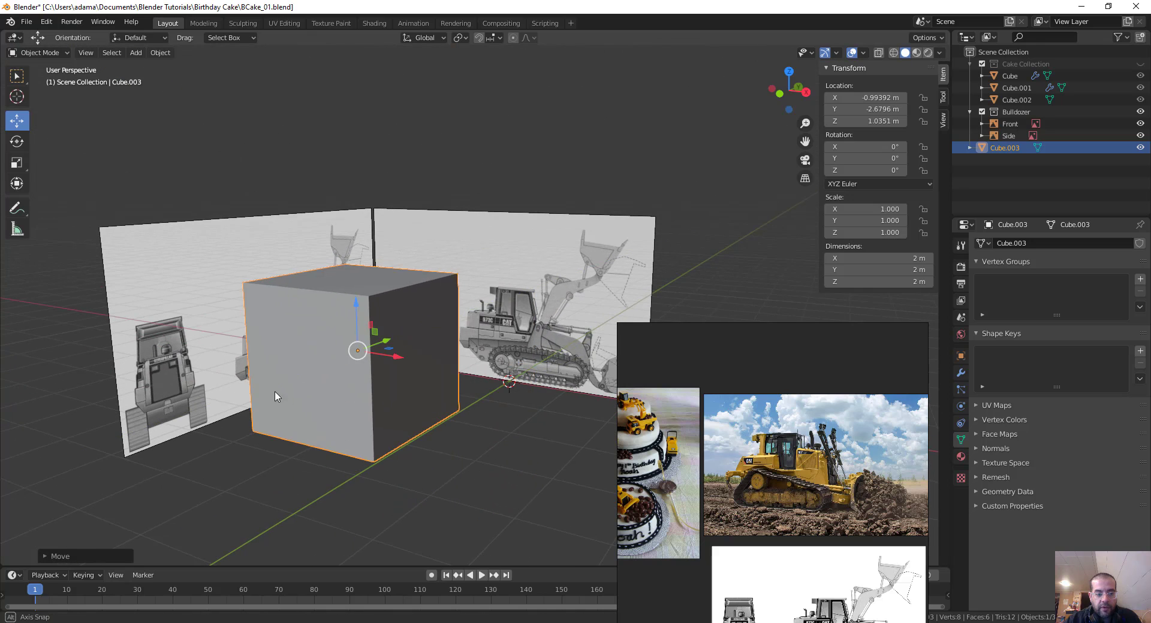
{"action": "middle_click_drag", "start_coordinate": [275, 398], "coordinate": [291, 378]}
{"action": "left_click_drag", "start_coordinate": [1013, 148], "coordinate": [1028, 123]}
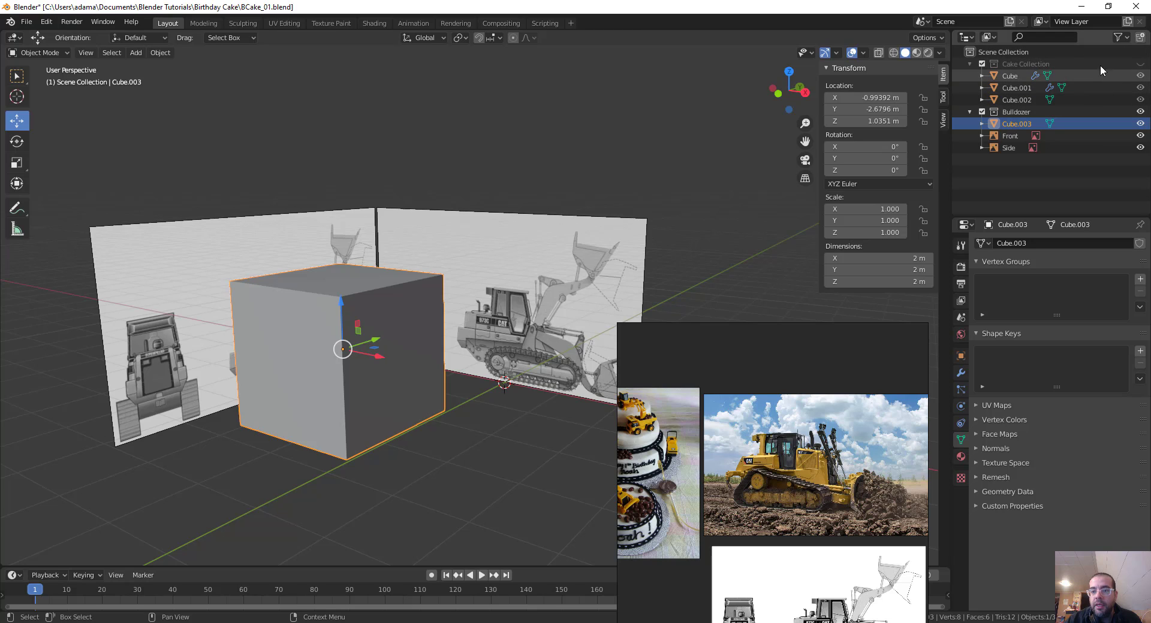
Turn on the Outliner's selectable restriction toggle, deselect the cube, and save as BCake_01.blend
{"action": "left_click", "coordinate": [1121, 38]}
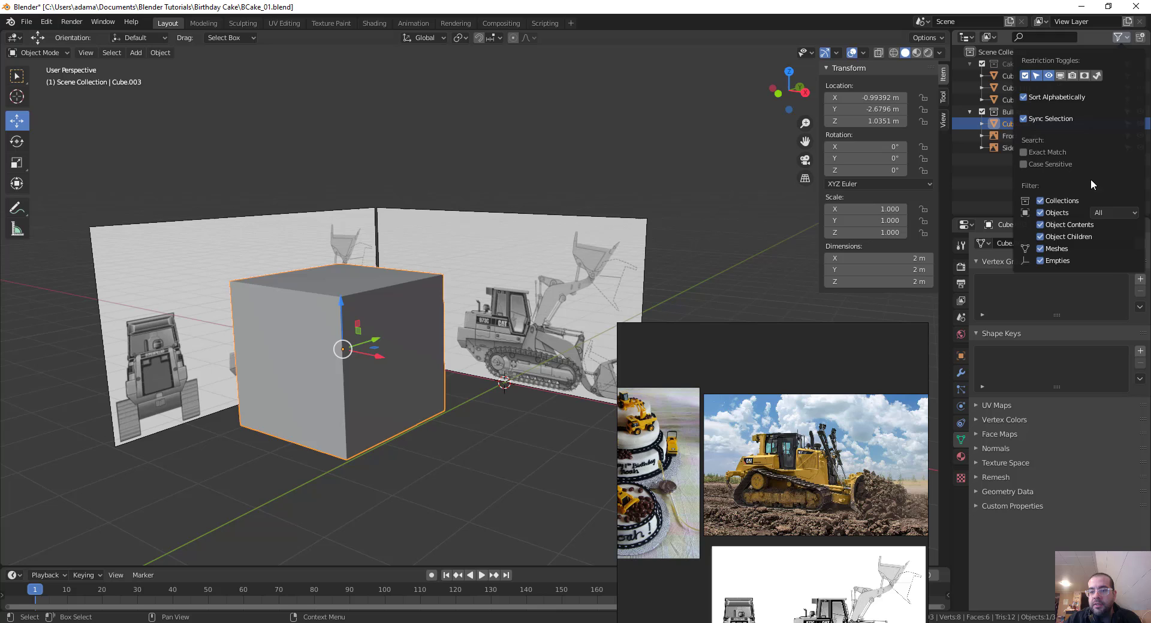
{"action": "left_click", "coordinate": [963, 181]}
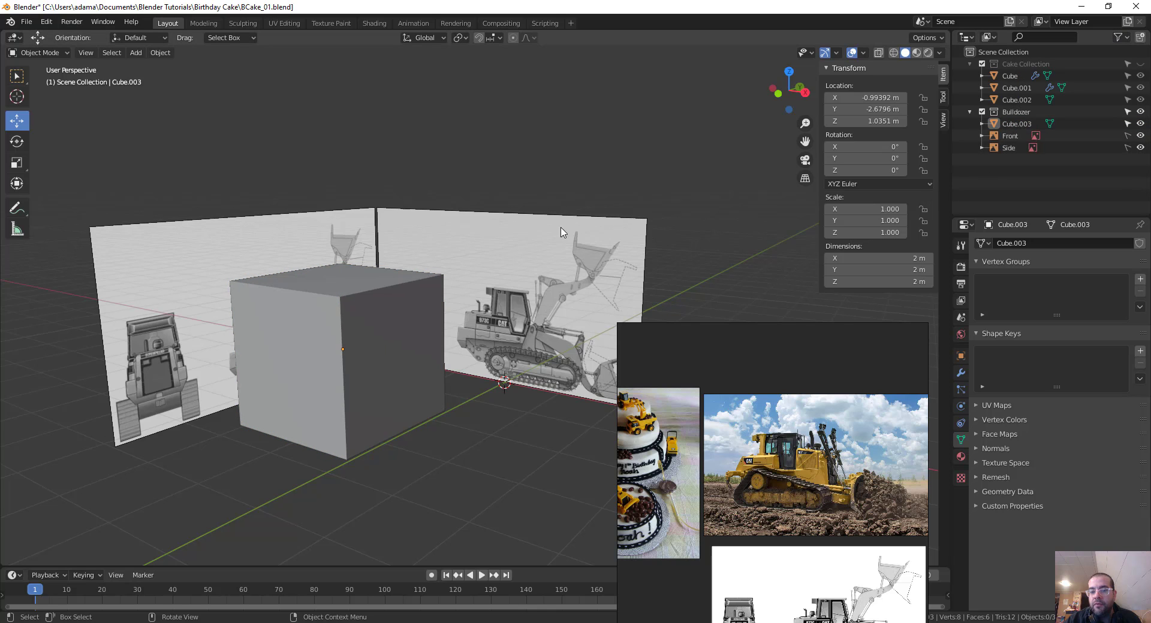
{"action": "middle_click_drag", "start_coordinate": [290, 159], "coordinate": [322, 165]}
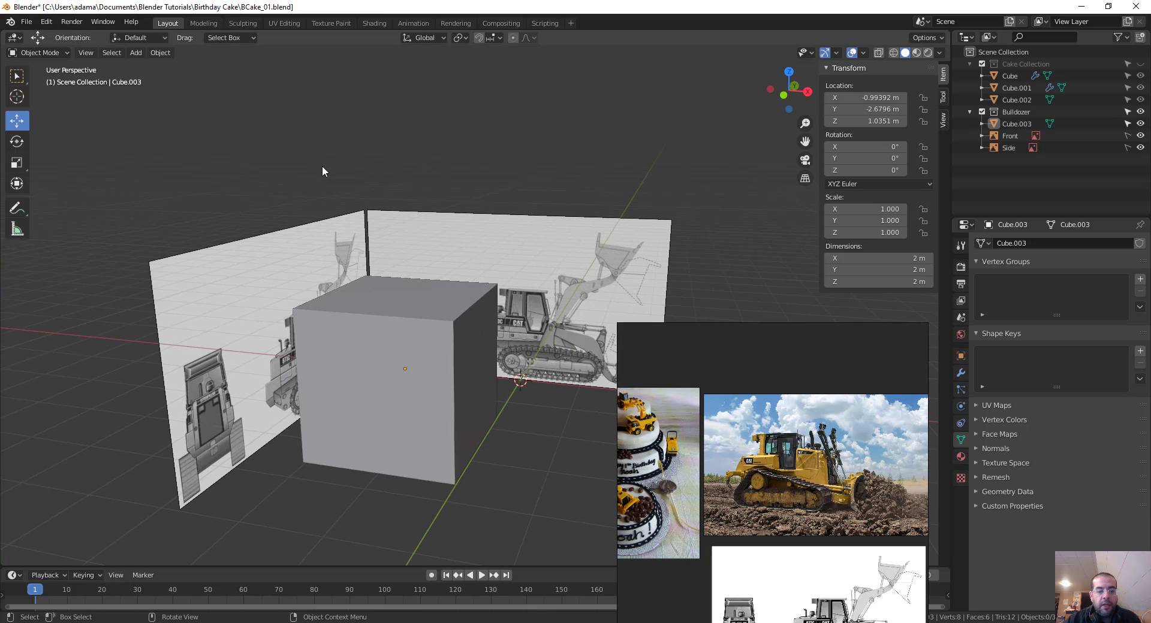
{"action": "key", "text": "ctrl+s"}
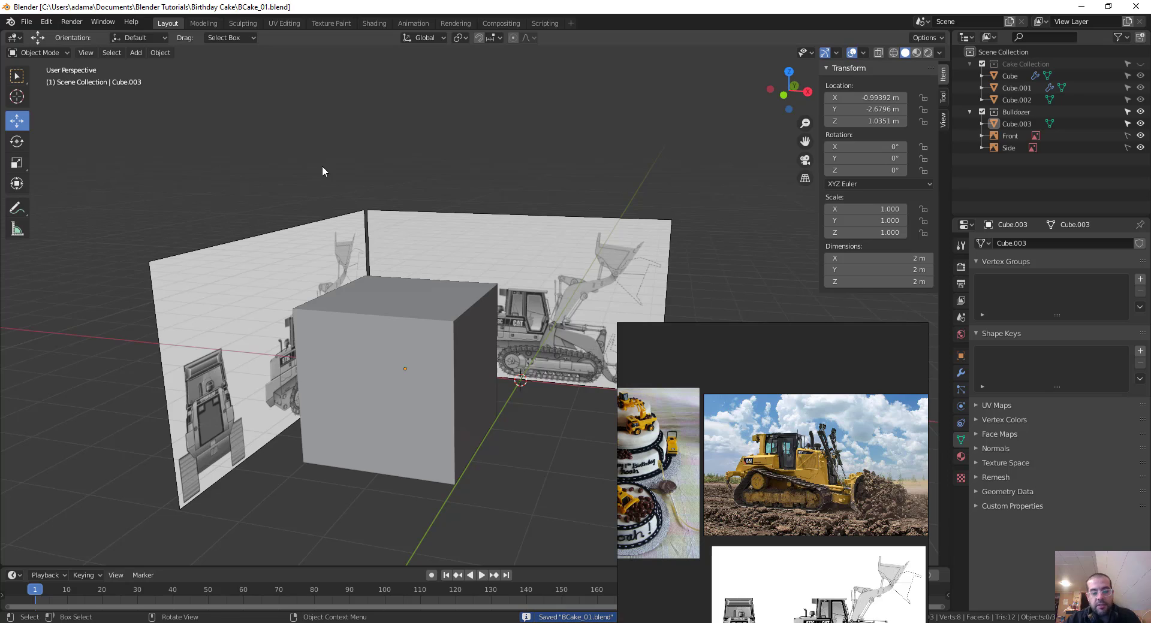